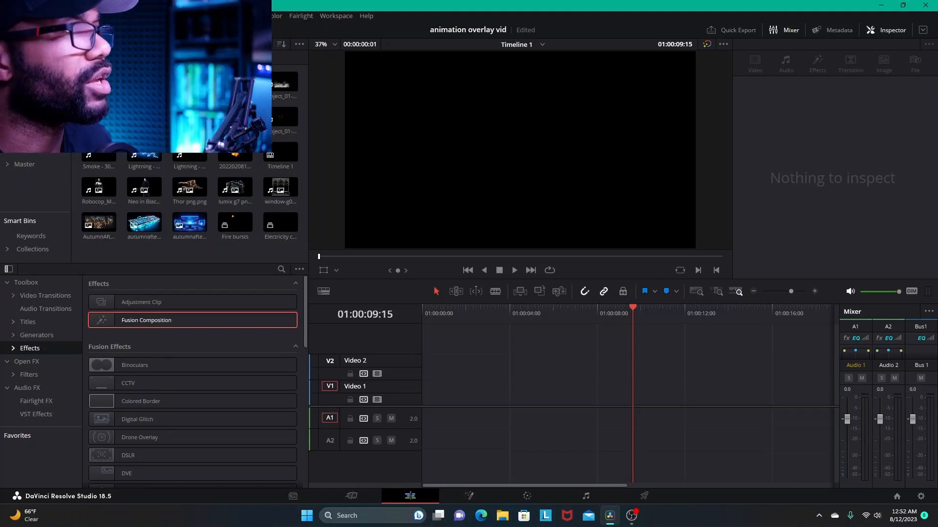
Step: Place the Batmobile Concept Car animation at the start of Video 1 and play it through
{"action": "left_click_drag", "start_coordinate": [288, 191], "coordinate": [582, 370]}
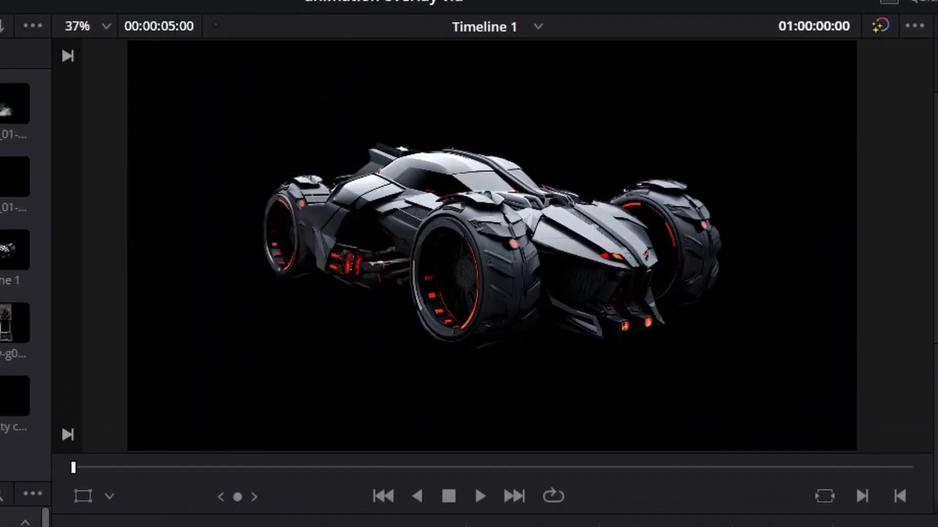
{"action": "key", "text": "space"}
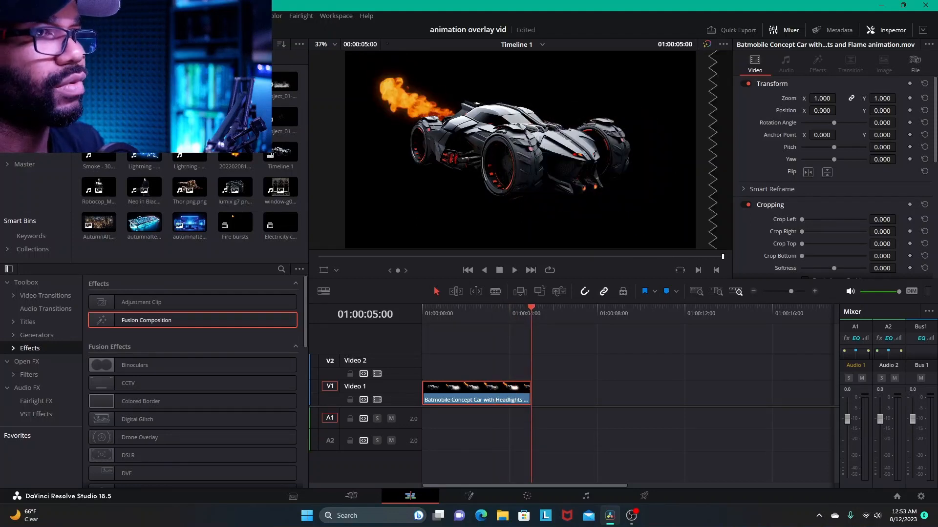
{"action": "left_click", "coordinate": [504, 308]}
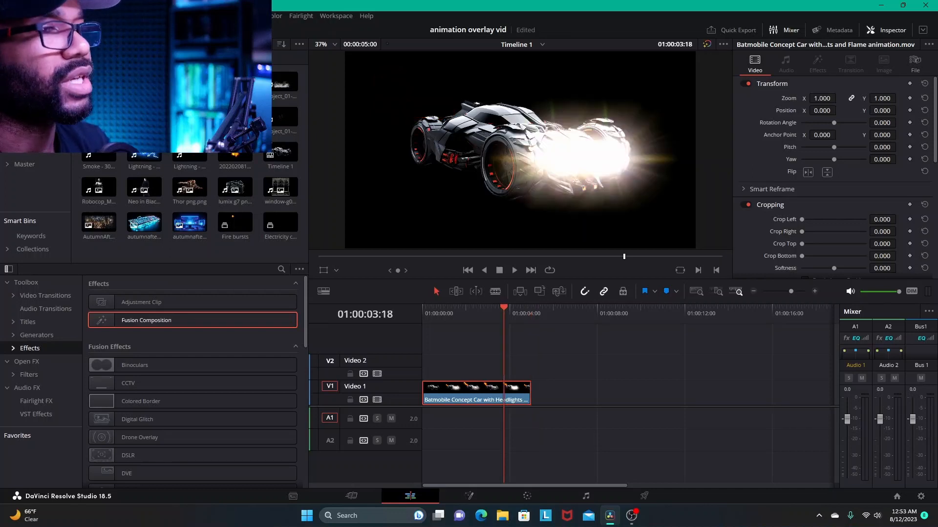
{"action": "key", "text": "Home"}
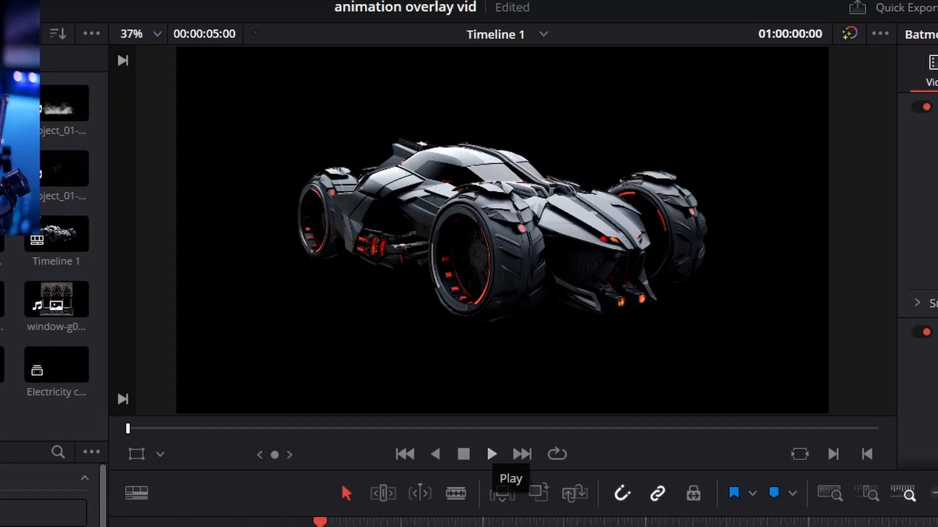
{"action": "key", "text": "space"}
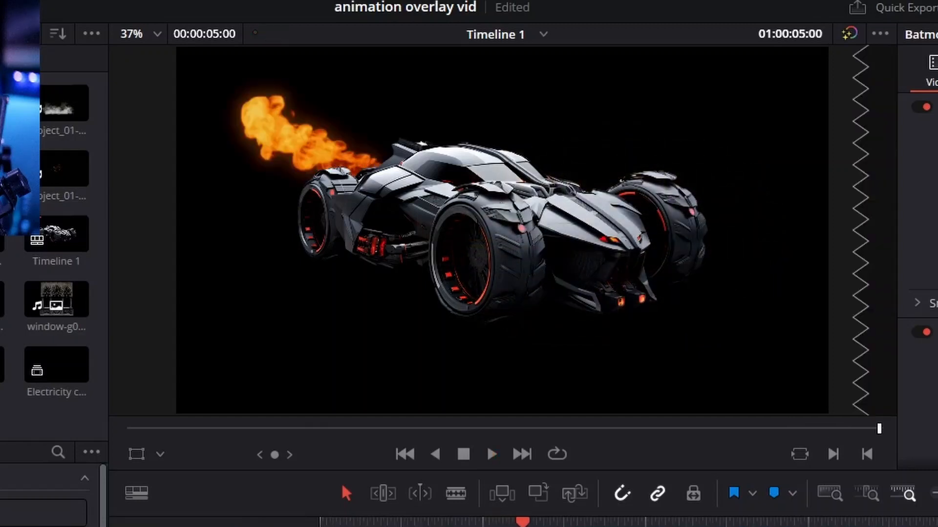
{"action": "key", "text": "Home"}
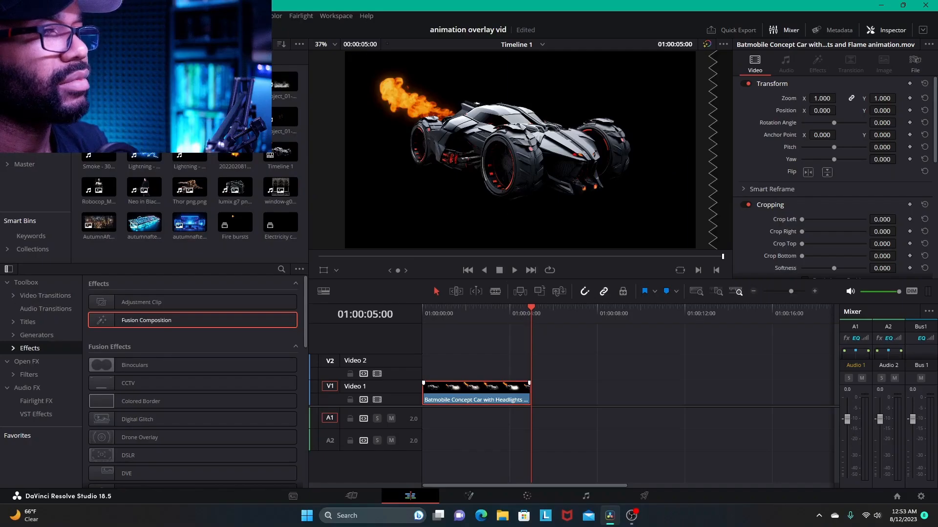
Step: Paste a copy of the Batmobile clip directly after the original on Video 1 and play both from the start
{"action": "right_click", "coordinate": [511, 390]}
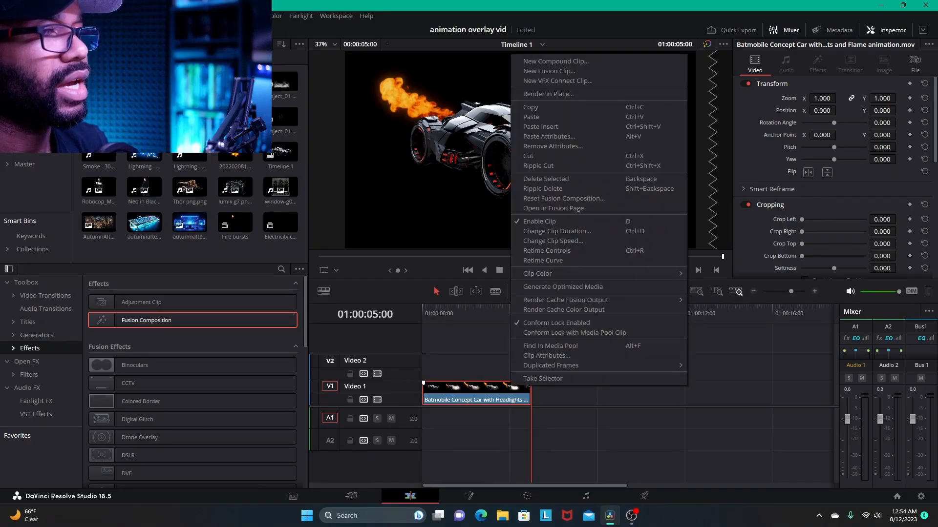
{"action": "left_click", "coordinate": [531, 107]}
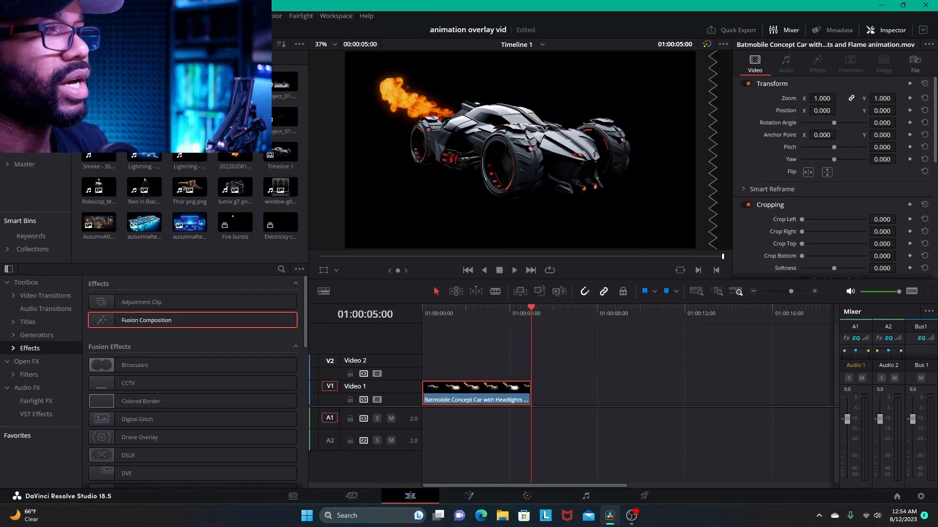
{"action": "right_click", "coordinate": [545, 389]}
{"action": "left_click", "coordinate": [569, 397]}
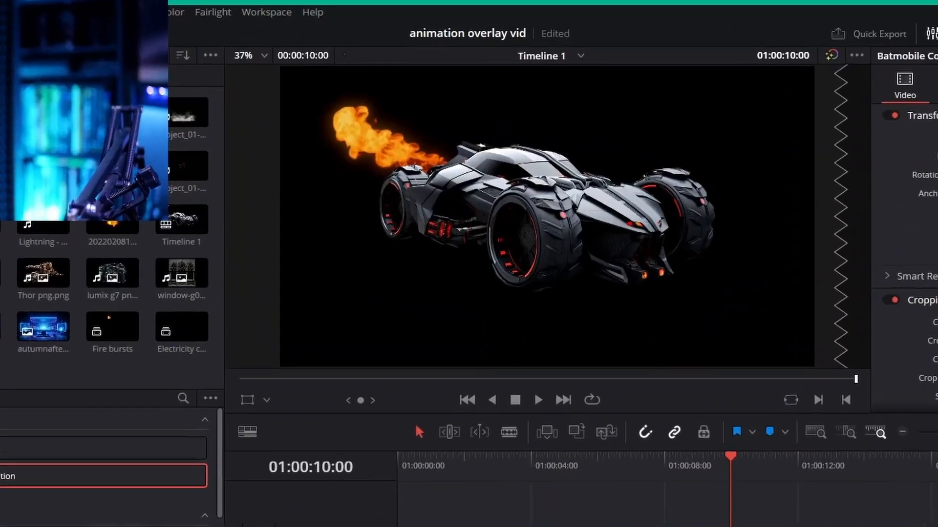
{"action": "key", "text": "Home"}
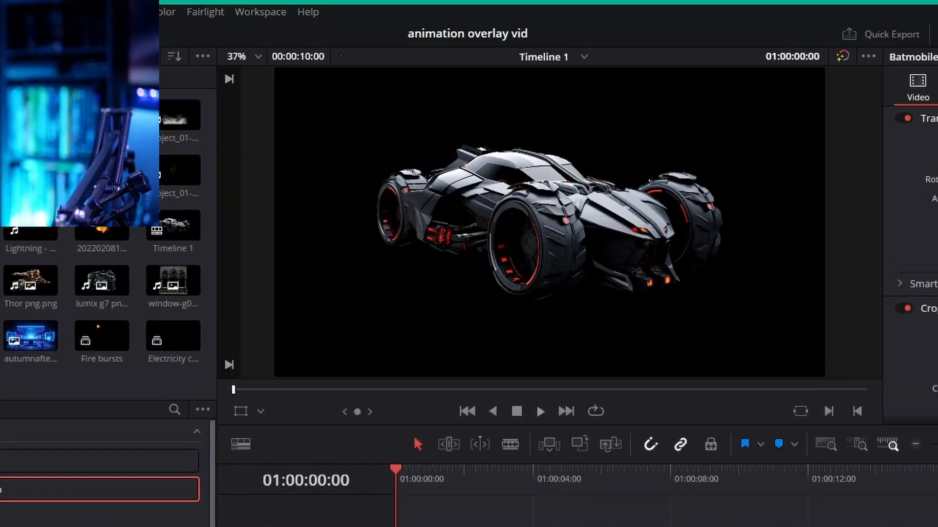
{"action": "key", "text": "space"}
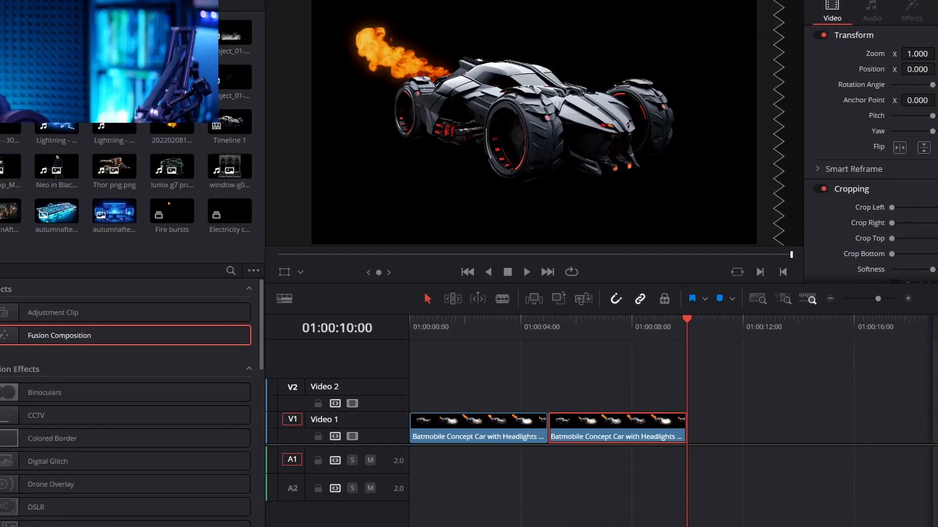
Step: Delete the second Batmobile clip and move the remaining one up to Video 3
{"action": "right_click", "coordinate": [614, 423]}
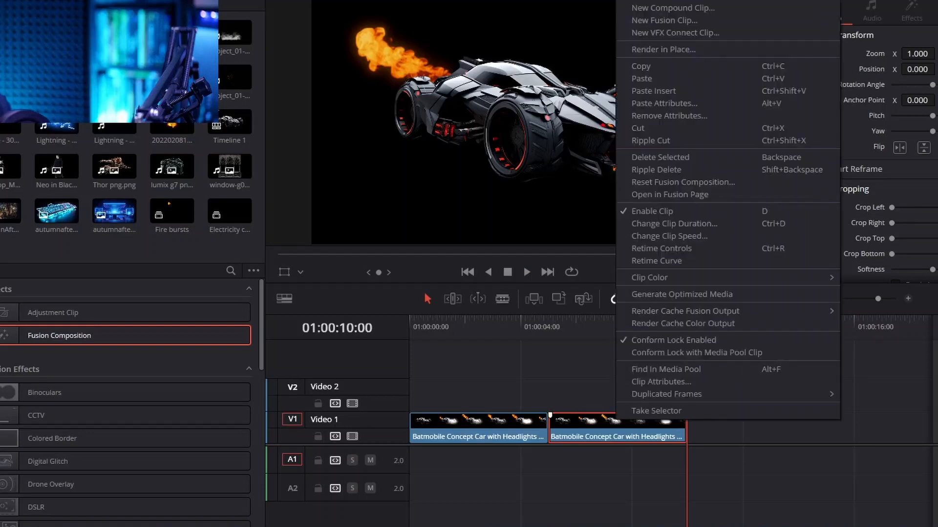
{"action": "left_click", "coordinate": [657, 156]}
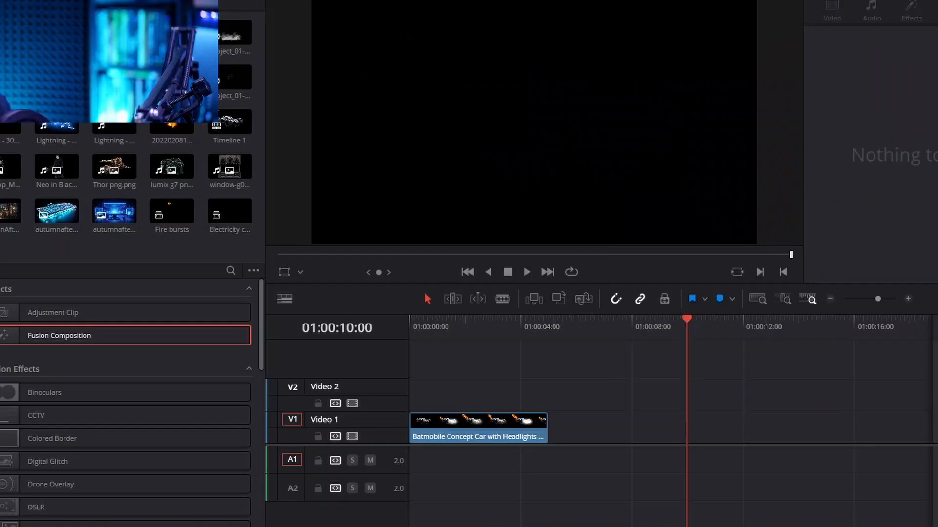
{"action": "left_click_drag", "start_coordinate": [495, 431], "coordinate": [495, 370]}
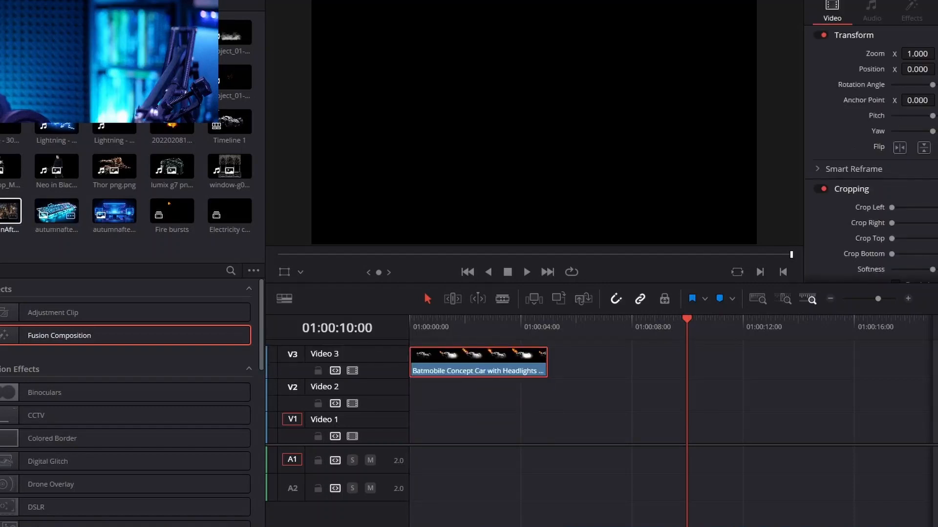
Step: Add the AutumnAfterHours image to Video 1 beneath the car clip and enlarge it to fill the frame
{"action": "left_click_drag", "start_coordinate": [9, 211], "coordinate": [403, 419]}
{"action": "left_click", "coordinate": [446, 320]}
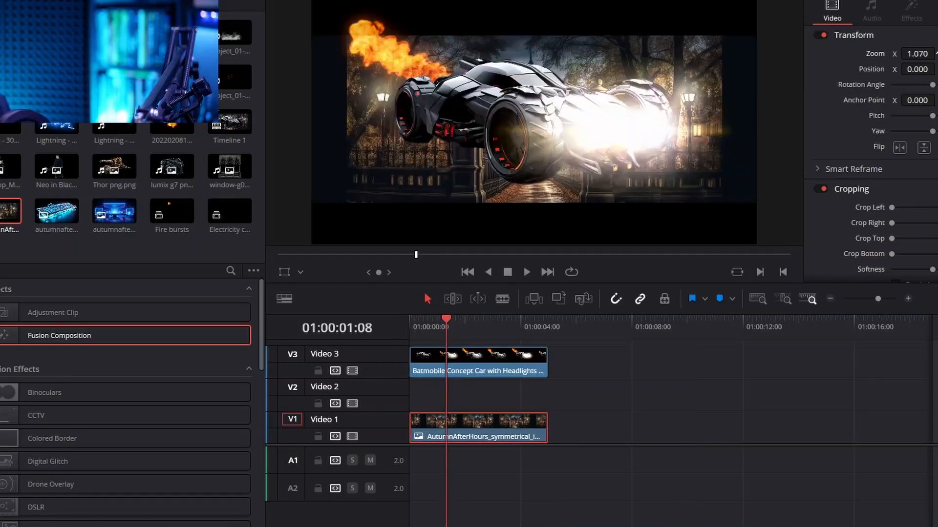
{"action": "left_click_drag", "start_coordinate": [915, 54], "coordinate": [937, 53]}
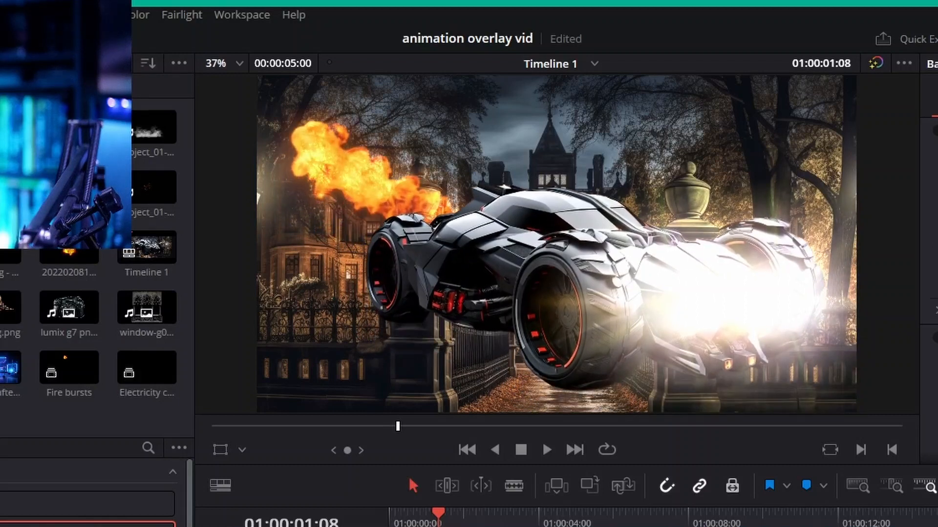
Step: Play the Batmobile animation over the mansion background to review the composite
{"action": "key", "text": "Home"}
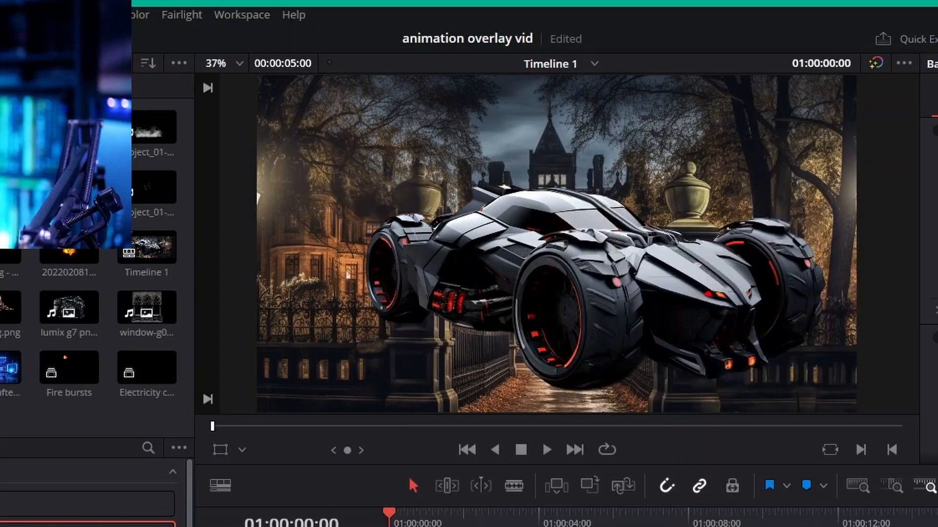
{"action": "key", "text": "space"}
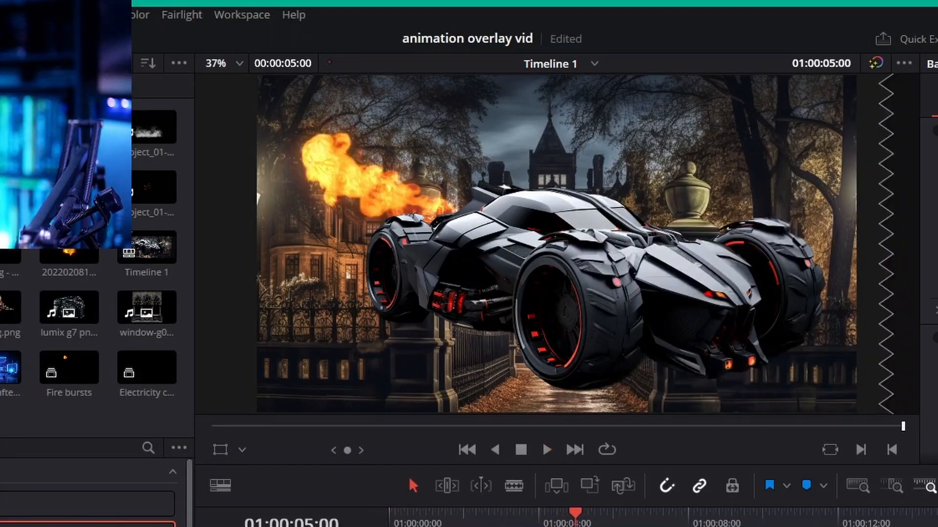
{"action": "key", "text": "Home"}
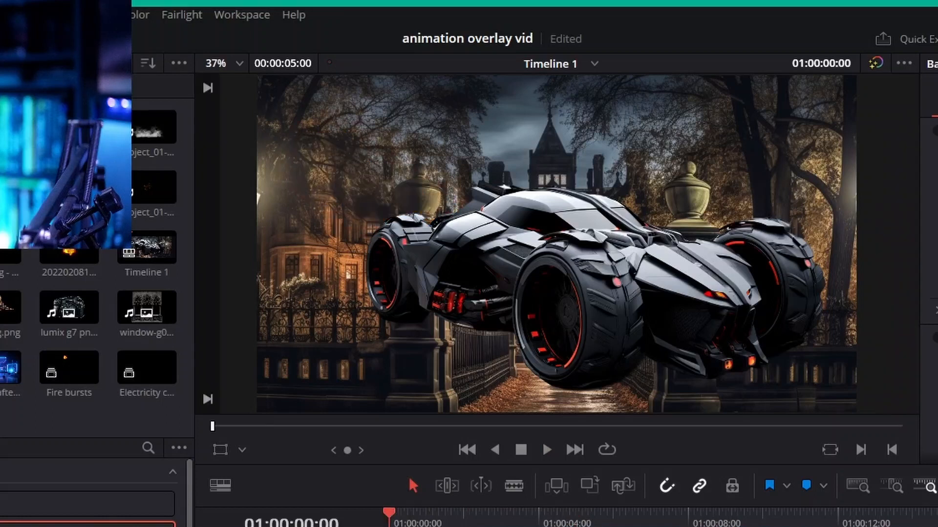
{"action": "key", "text": "space"}
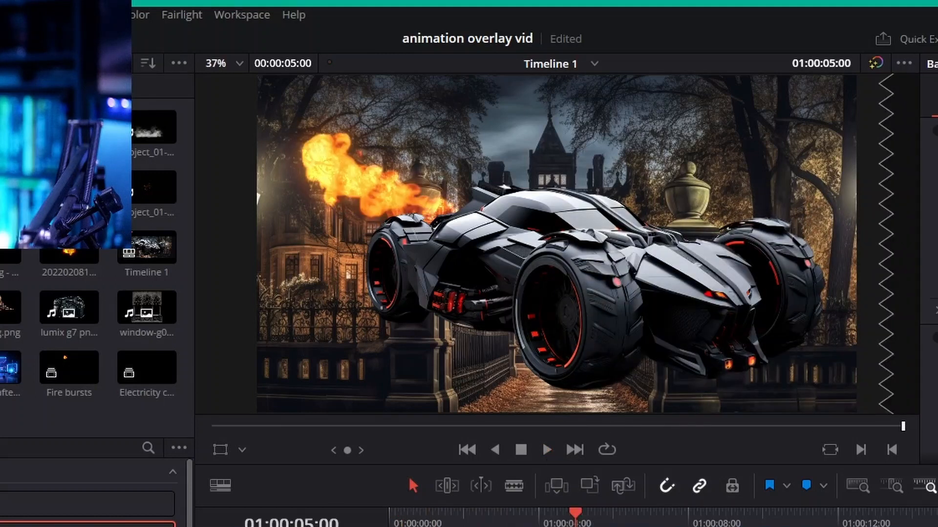
{"action": "left_click", "coordinate": [492, 514]}
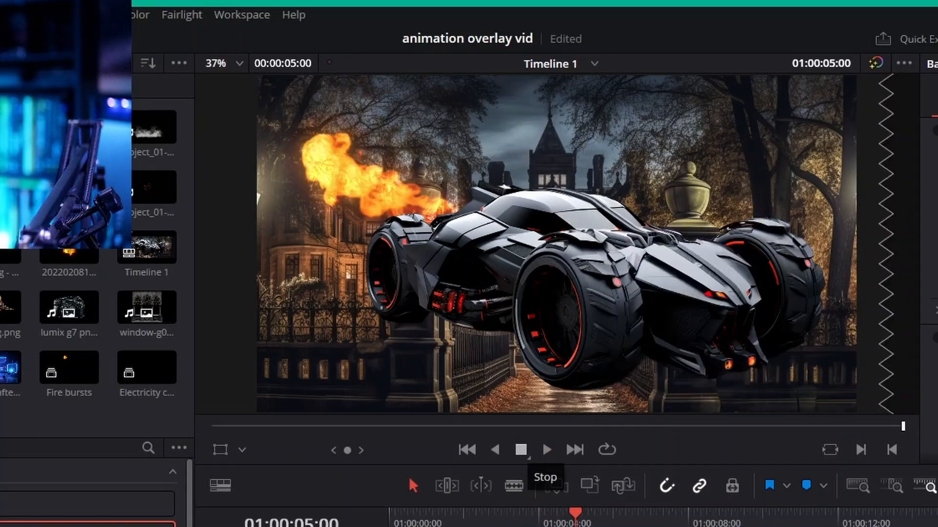
{"action": "left_click", "coordinate": [439, 514]}
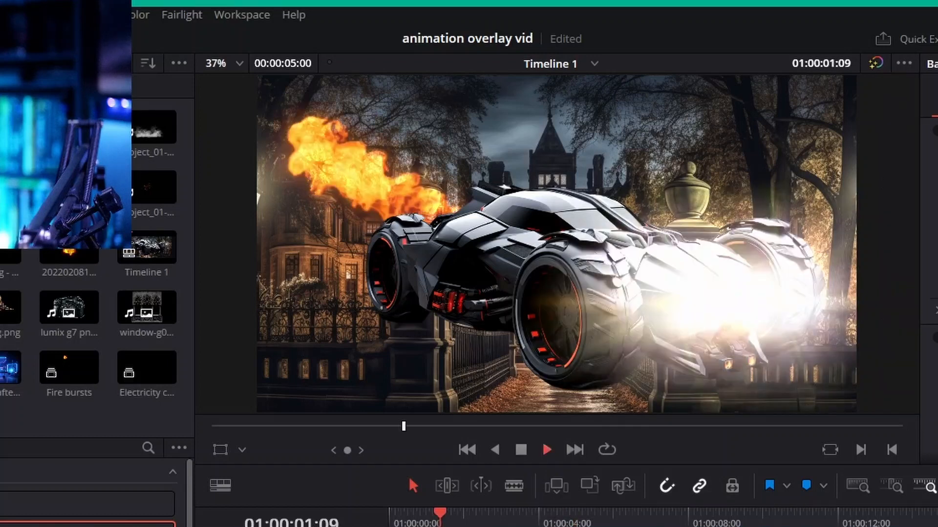
{"action": "key", "text": "space"}
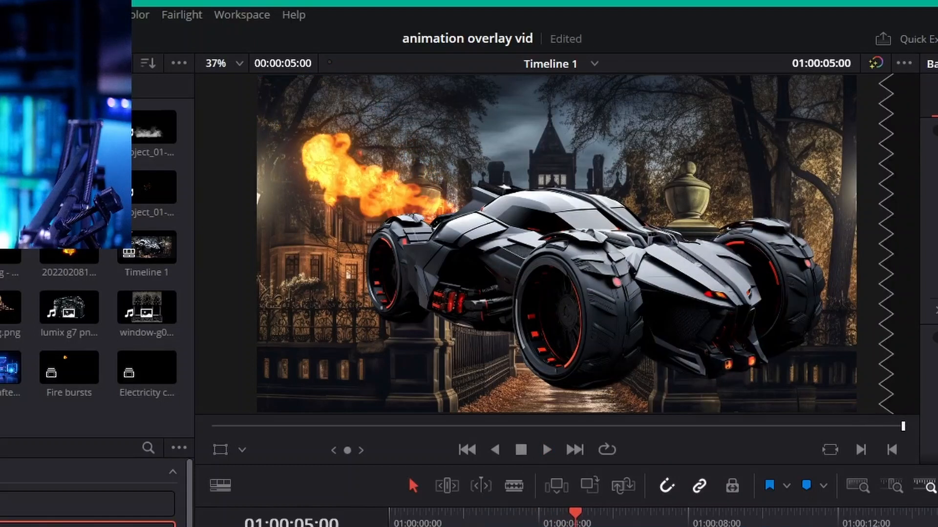
Step: Delete the Batmobile clip and the AutumnAfterHours background from the timeline
{"action": "right_click", "coordinate": [480, 526]}
{"action": "left_click", "coordinate": [537, 205]}
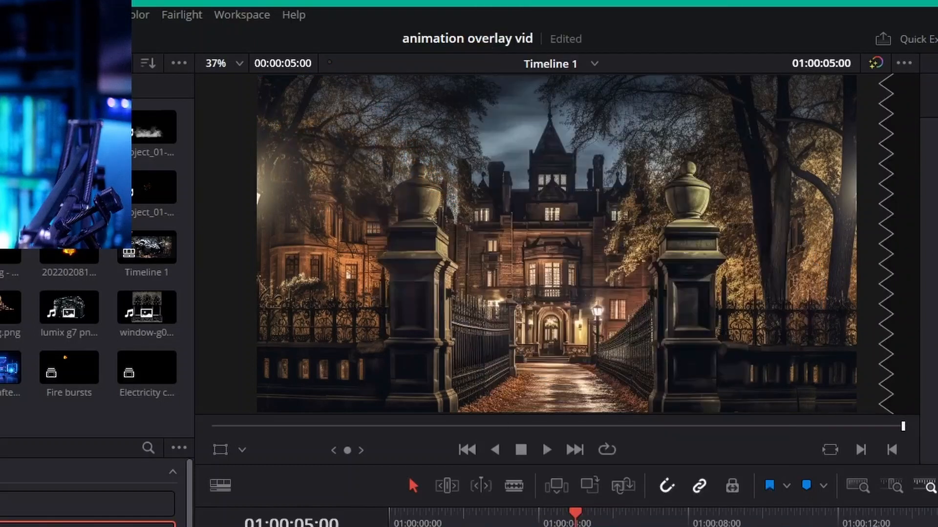
{"action": "right_click", "coordinate": [465, 525]}
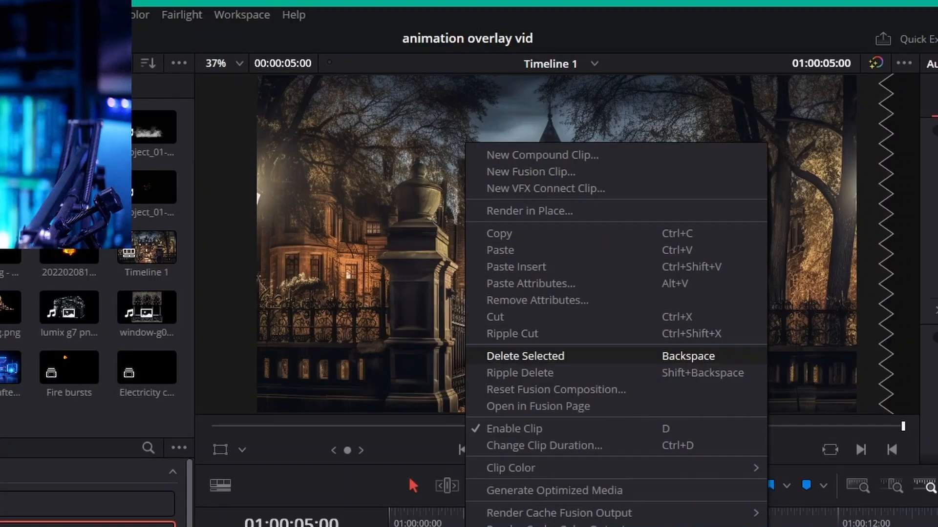
{"action": "left_click", "coordinate": [525, 356]}
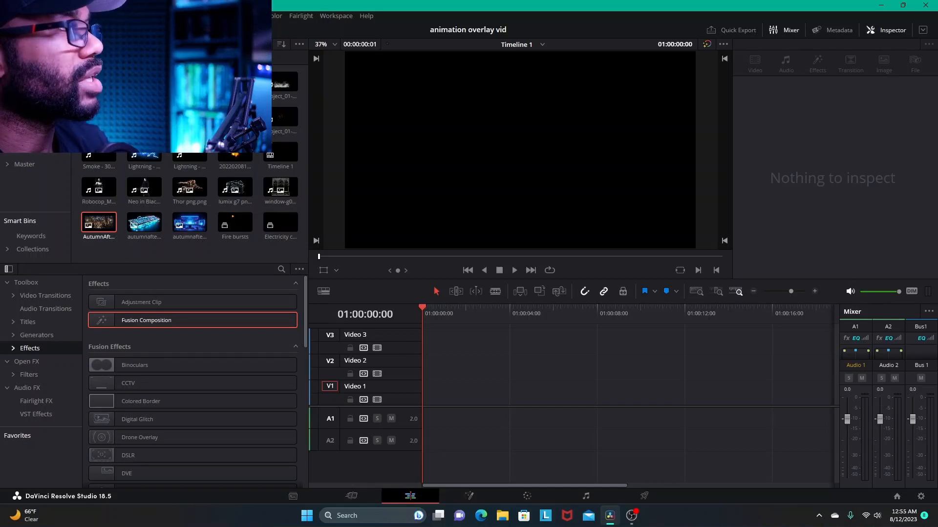
Step: Add Bret Flair Animation.mov at the start of Video 1, then unlink and delete its audio
{"action": "left_click_drag", "start_coordinate": [99, 222], "coordinate": [425, 387]}
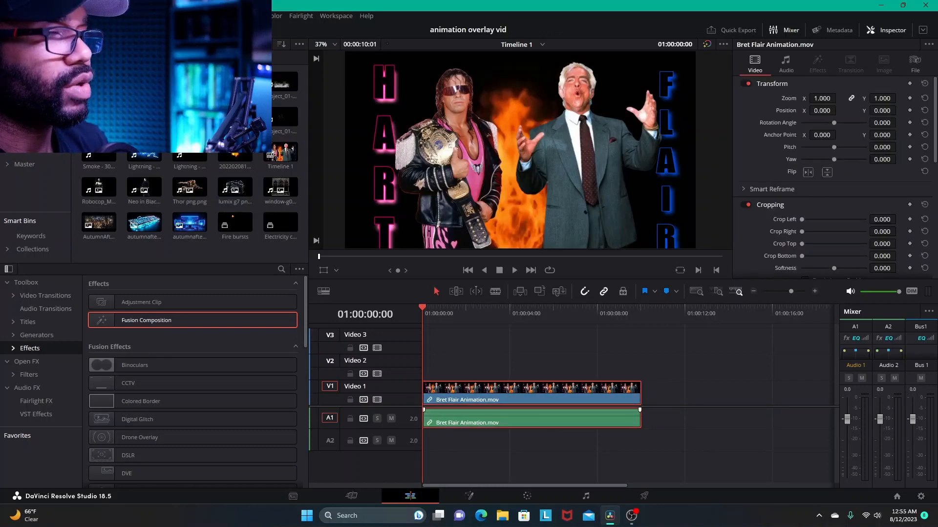
{"action": "right_click", "coordinate": [551, 412]}
{"action": "left_click", "coordinate": [576, 406]}
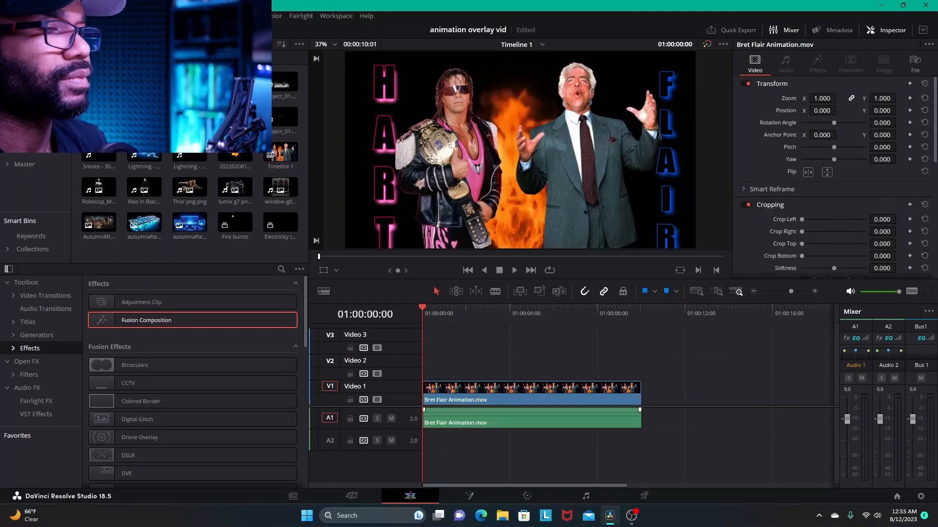
{"action": "right_click", "coordinate": [555, 420]}
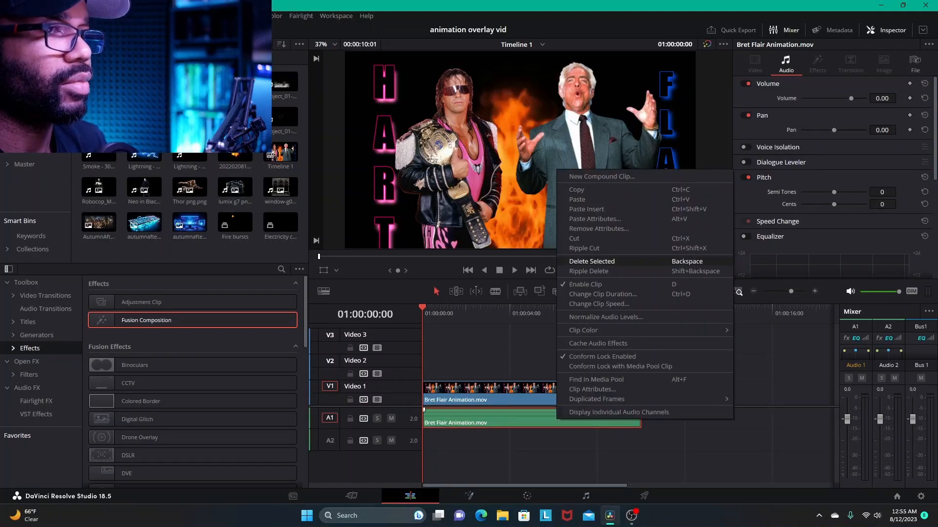
{"action": "left_click", "coordinate": [592, 262]}
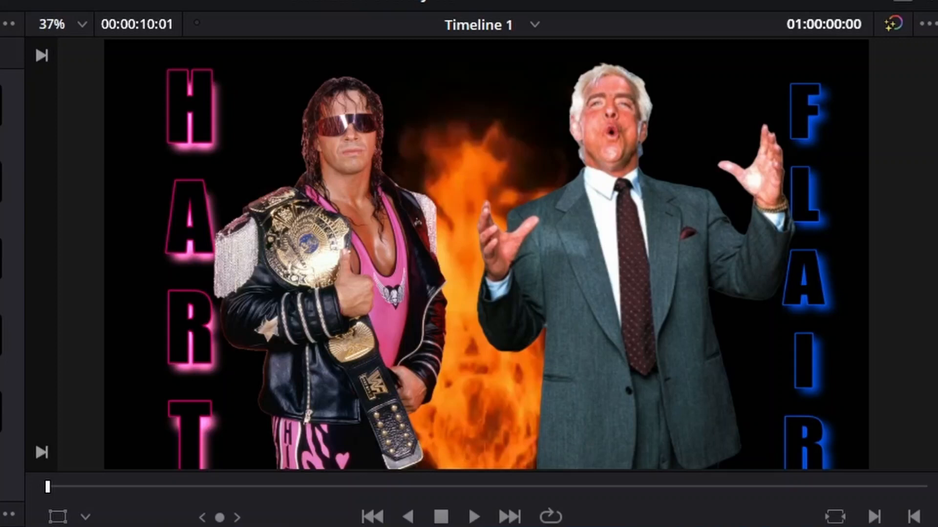
Step: Play the Bret Flair animation through and compare its first and last frames
{"action": "key", "text": "space"}
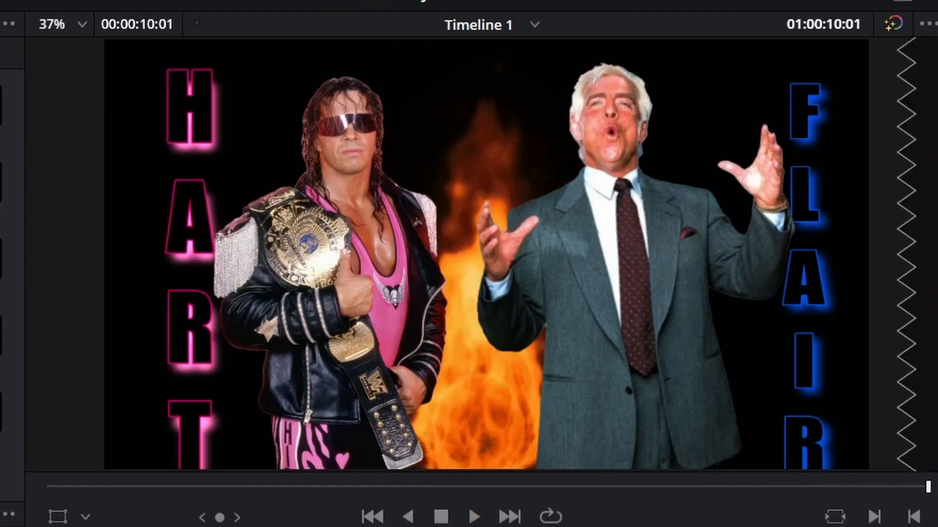
{"action": "key", "text": "Home"}
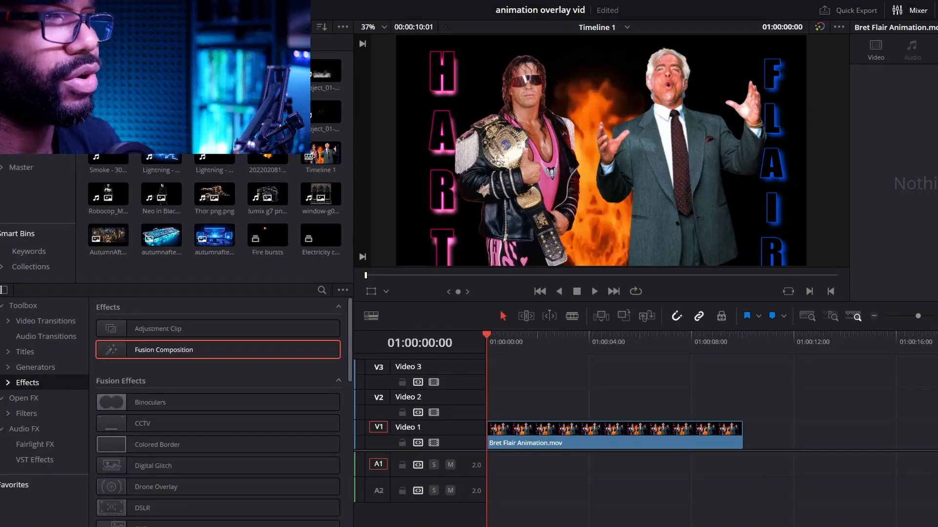
{"action": "key", "text": "End"}
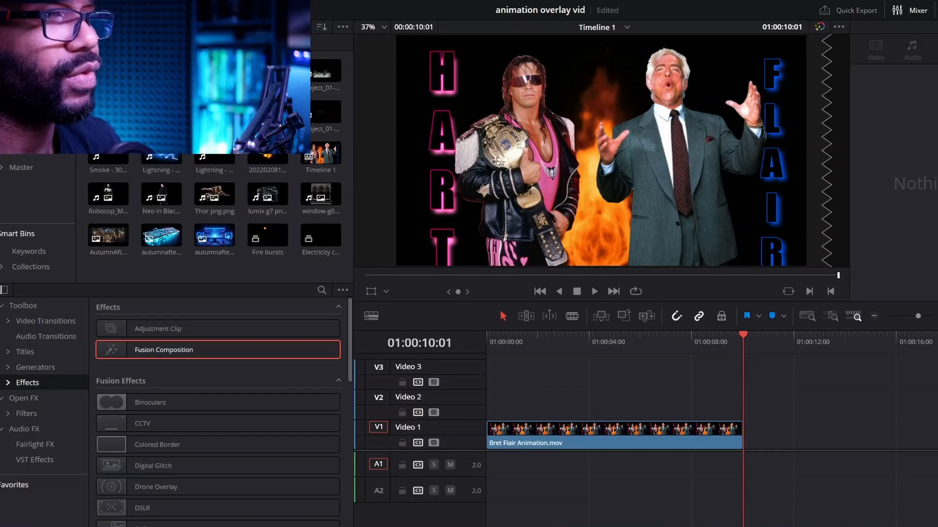
{"action": "key", "text": "Home"}
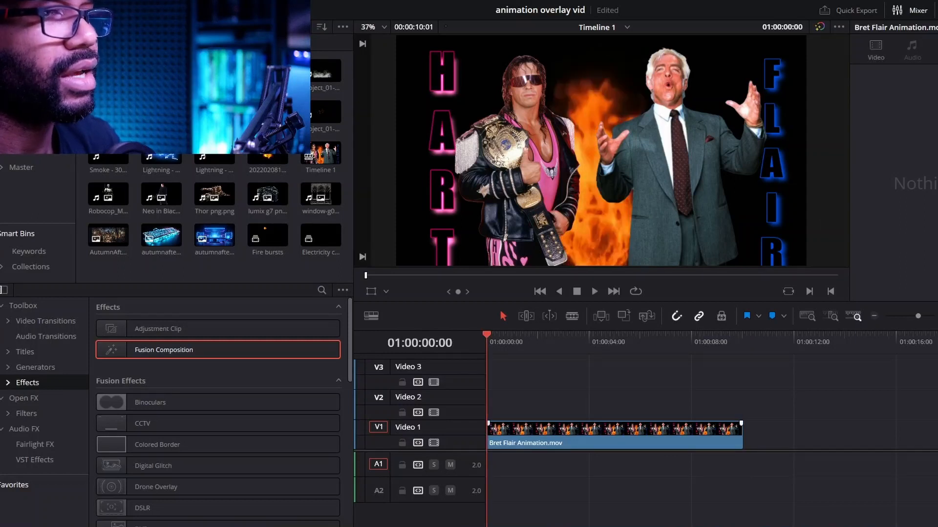
Step: Replace the Bret Flair Animation clip on Video 1 with the black car clip, then unlink and delete the new clip's audio
{"action": "right_click", "coordinate": [584, 432]}
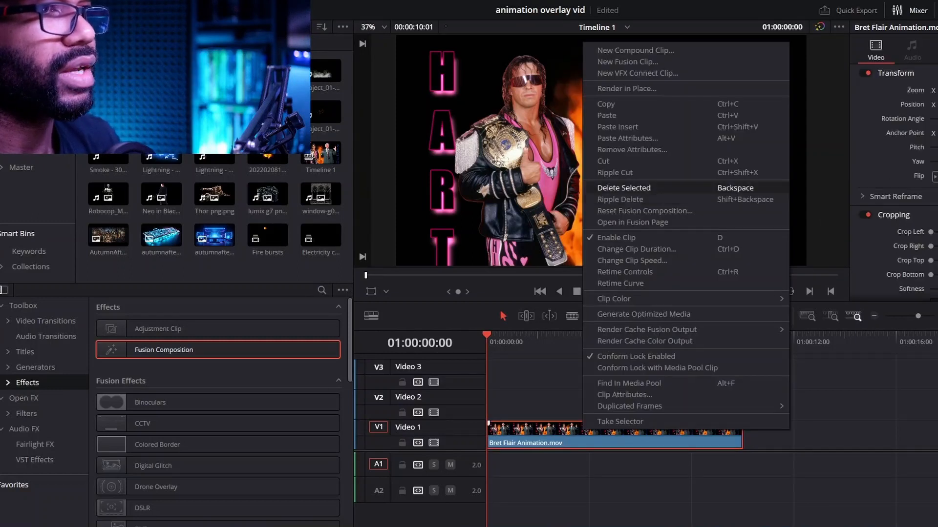
{"action": "left_click", "coordinate": [620, 188]}
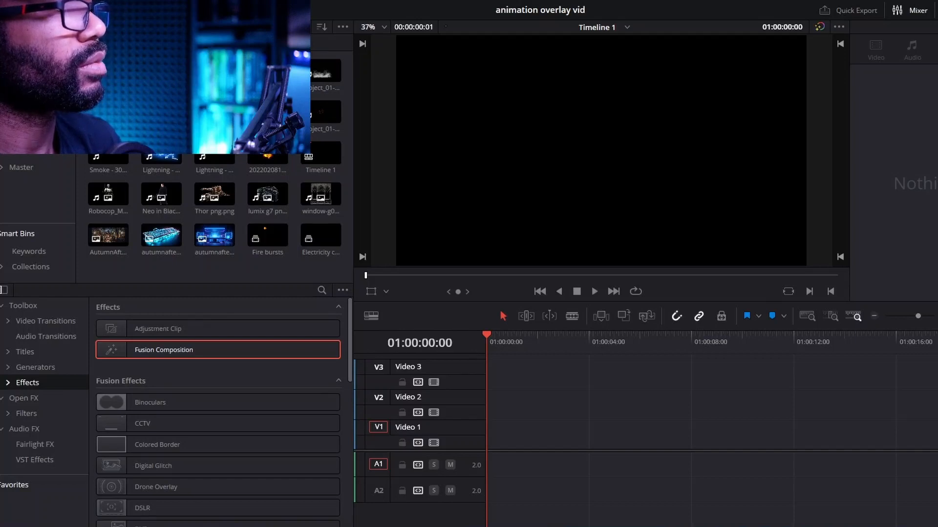
{"action": "left_click_drag", "start_coordinate": [268, 71], "coordinate": [502, 423]}
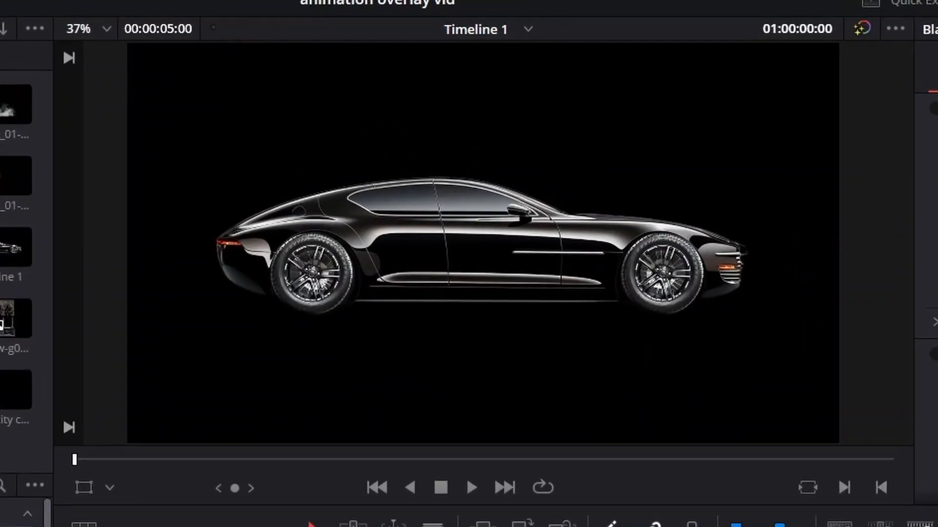
{"action": "right_click", "coordinate": [388, 526]}
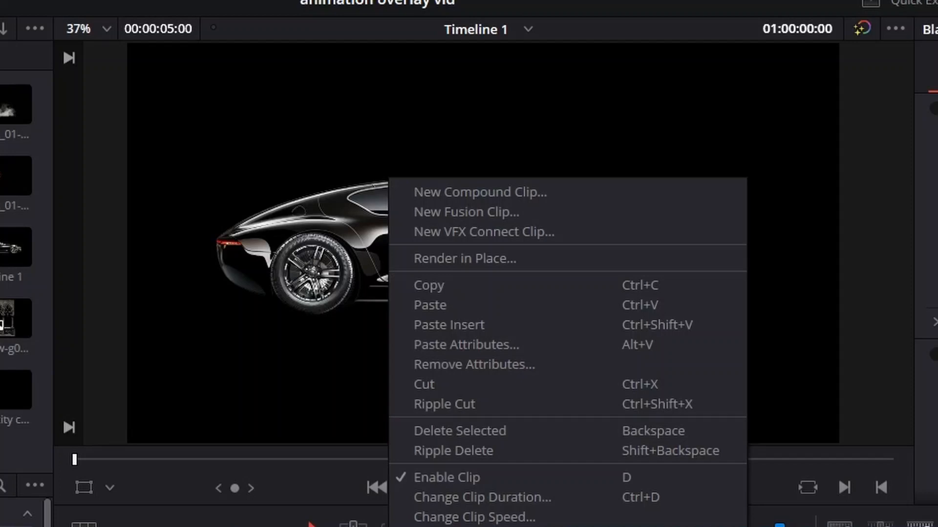
{"action": "left_click", "coordinate": [454, 526]}
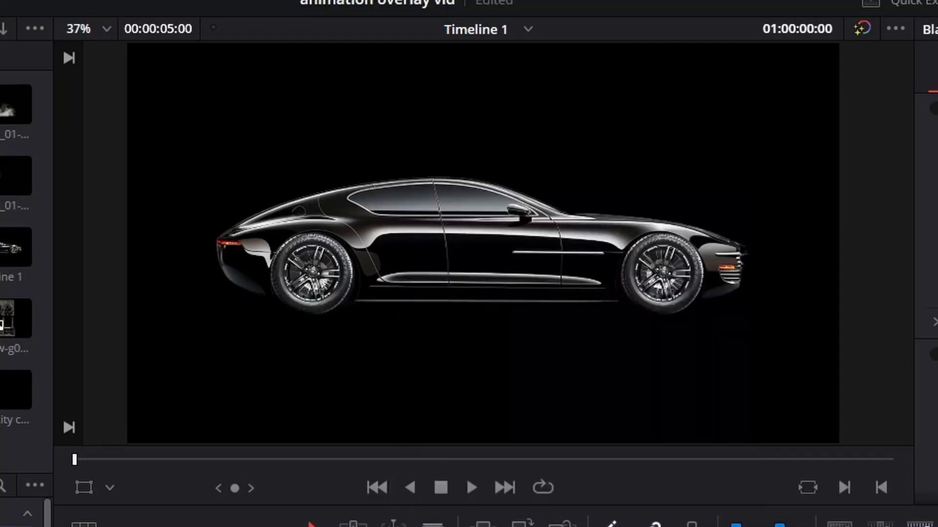
{"action": "right_click", "coordinate": [452, 526]}
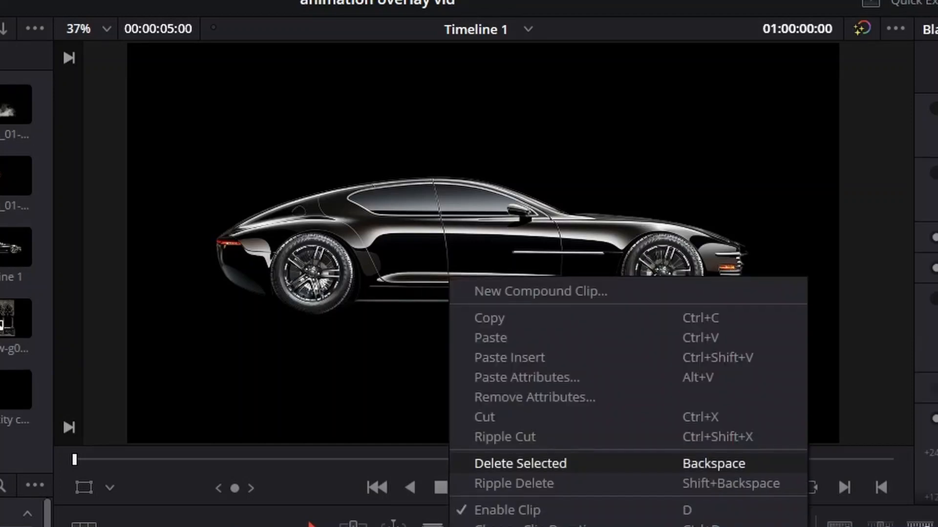
{"action": "left_click", "coordinate": [489, 463]}
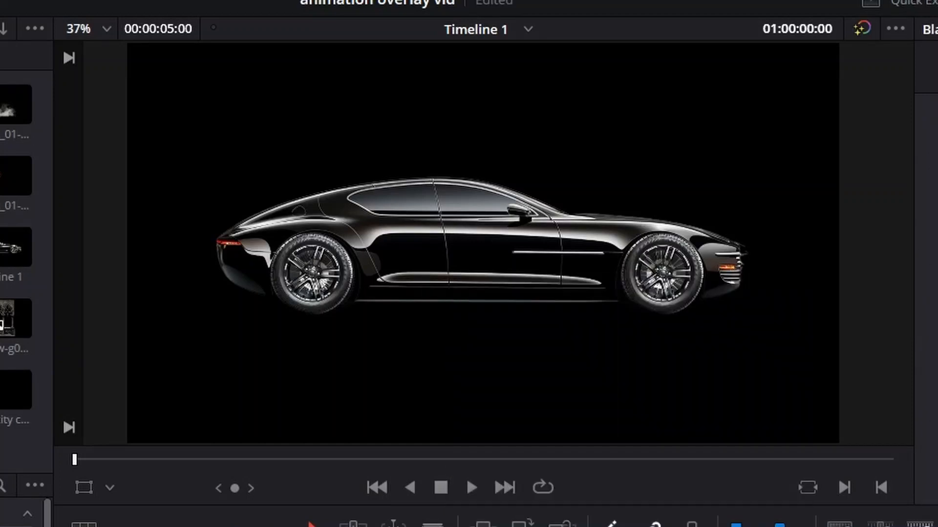
Step: Play the black car animation from its start and scrub back through it to review the light effect
{"action": "left_click_drag", "start_coordinate": [454, 526], "coordinate": [312, 526]}
{"action": "key", "text": "space"}
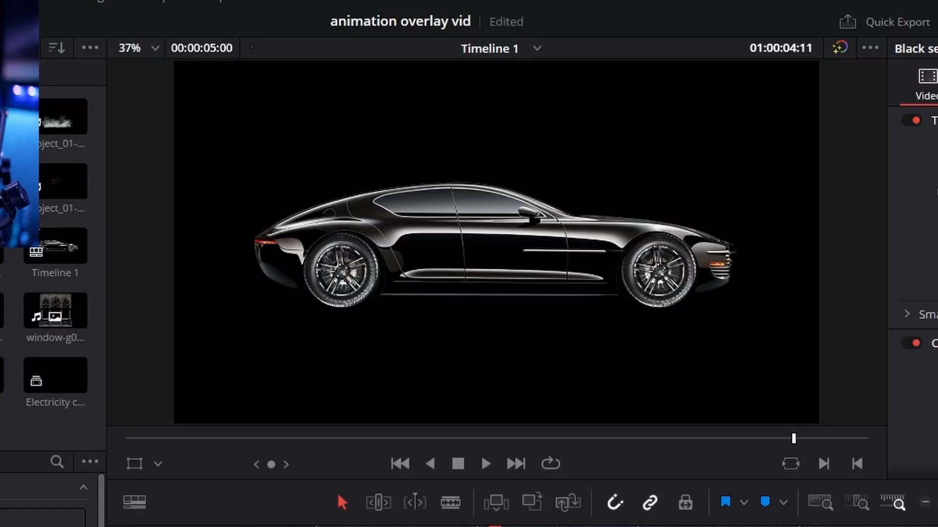
{"action": "left_click_drag", "start_coordinate": [494, 526], "coordinate": [473, 526]}
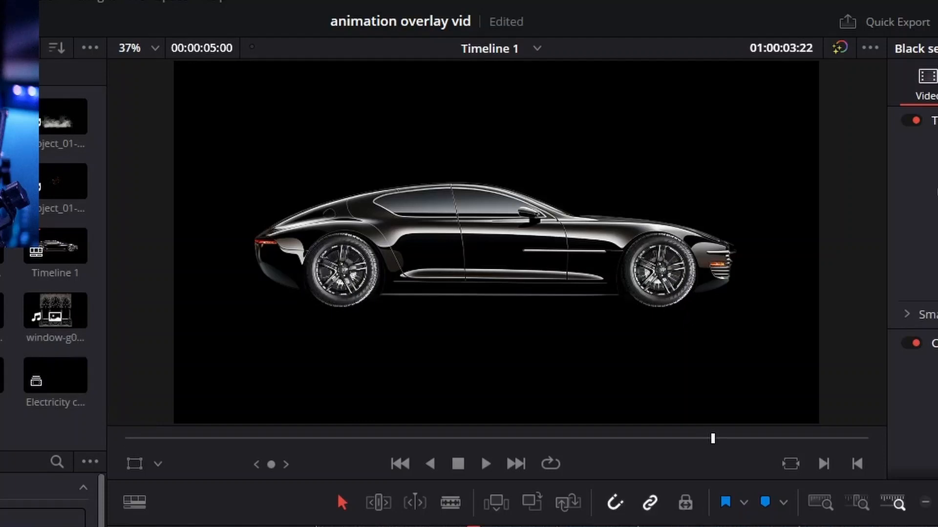
Step: Delete the black car clip from the timeline and return the playhead to the timeline's start
{"action": "right_click", "coordinate": [402, 526]}
{"action": "left_click", "coordinate": [440, 308]}
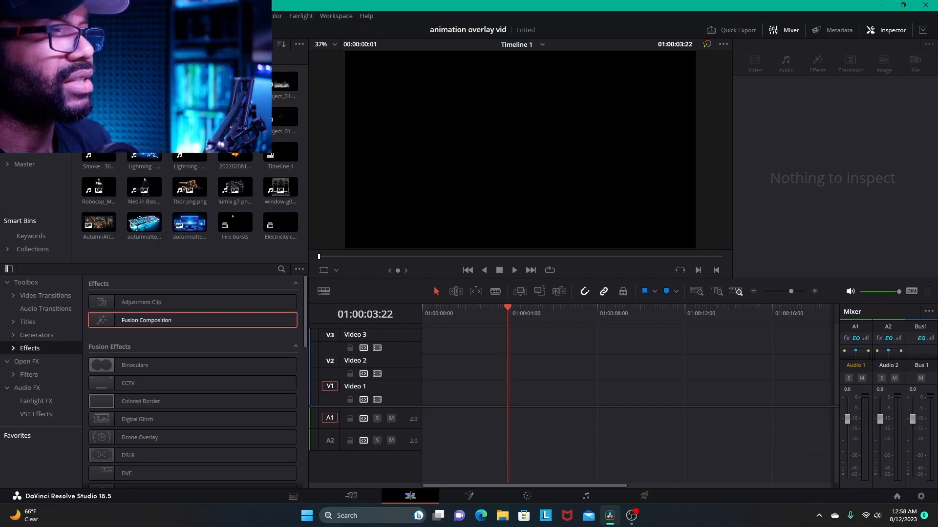
{"action": "key", "text": "Home"}
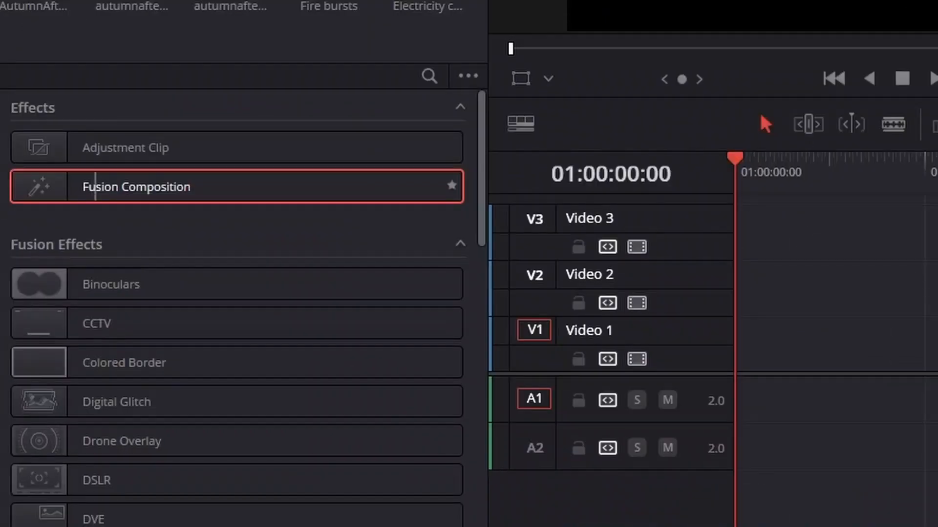
Step: Add a Fusion Composition at the start of Video 1, extend it to 00:00:08:02, and save the project
{"action": "left_click_drag", "start_coordinate": [95, 187], "coordinate": [708, 329]}
{"action": "left_click", "coordinate": [315, 160]}
{"action": "left_click", "coordinate": [395, 161]}
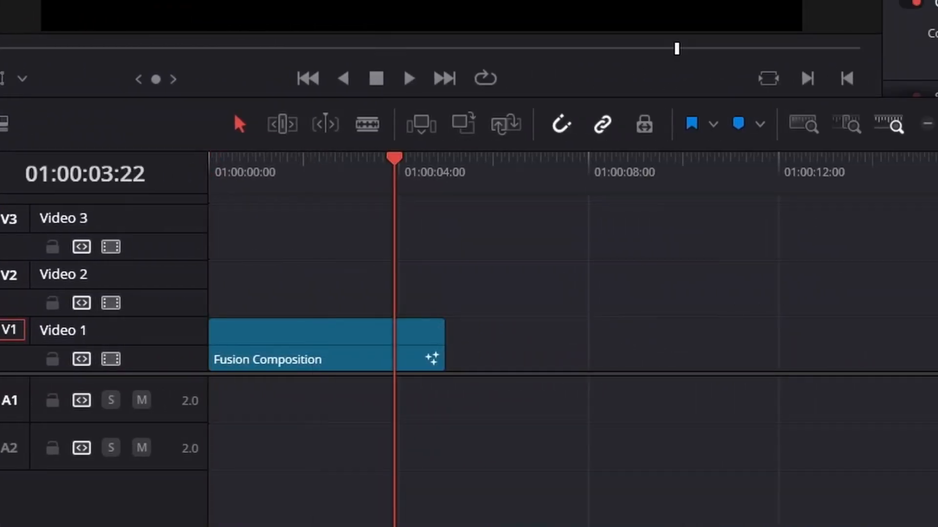
{"action": "left_click_drag", "start_coordinate": [443, 344], "coordinate": [590, 346]}
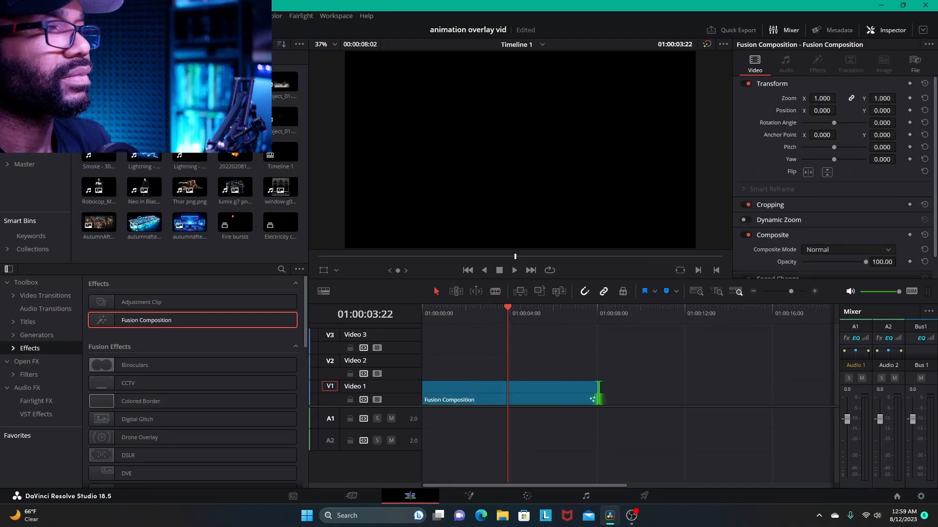
{"action": "key", "text": "Down"}
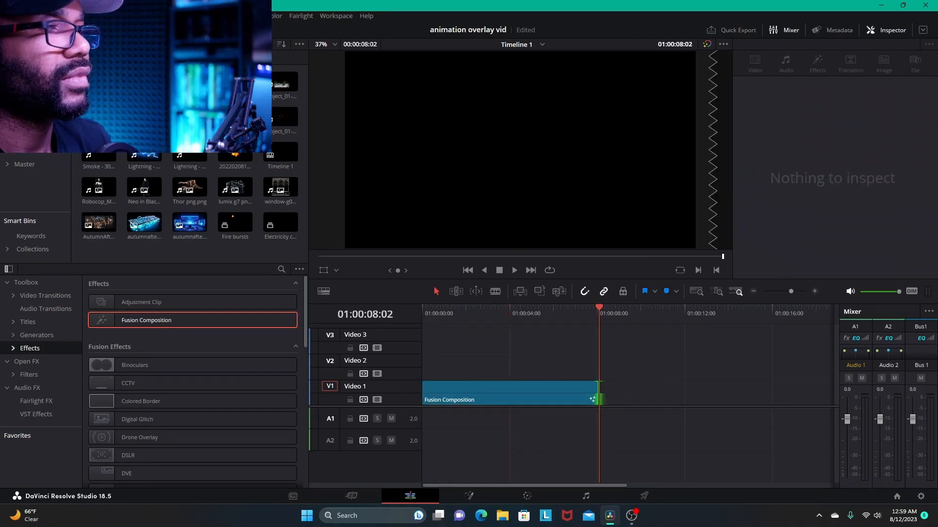
{"action": "key", "text": "ctrl+s"}
{"action": "key", "text": "Up"}
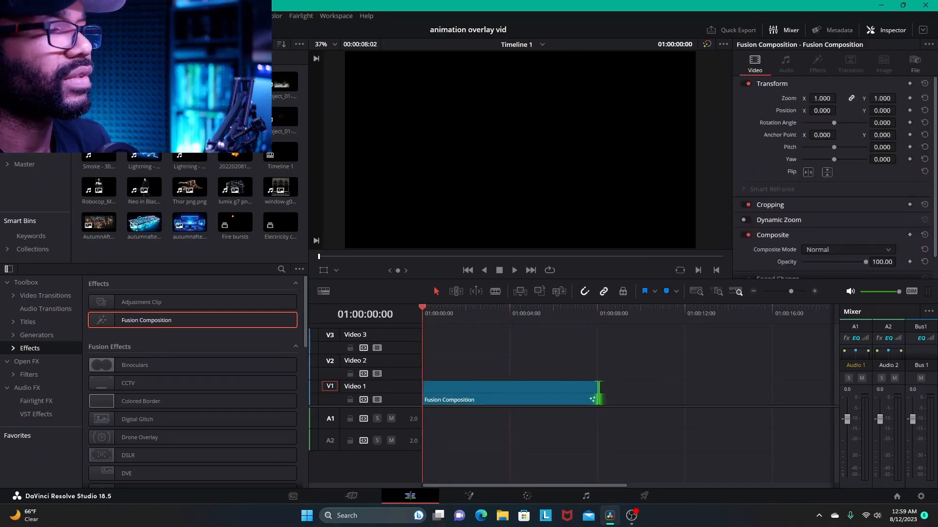
Step: Open the Fusion Composition clip on the Fusion page and move MediaOut1 to the far right of the node graph
{"action": "left_click", "coordinate": [546, 393]}
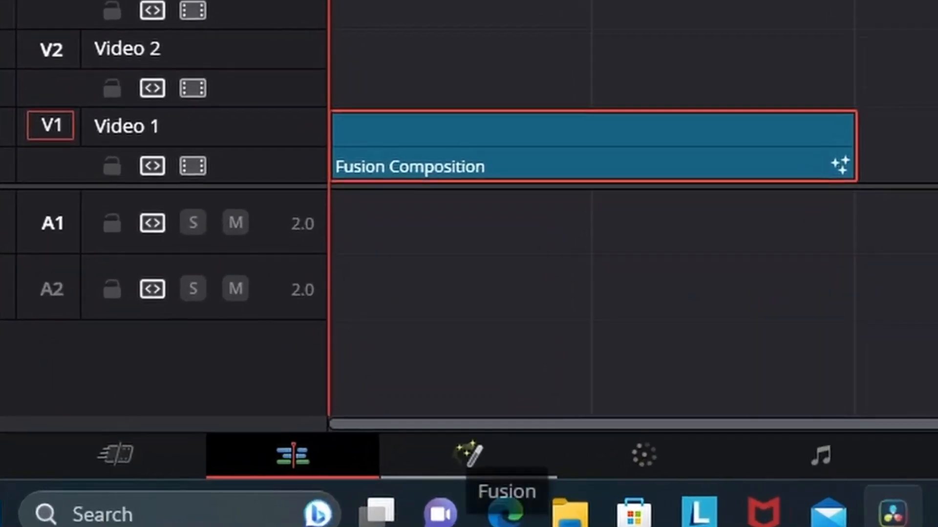
{"action": "left_click", "coordinate": [468, 455]}
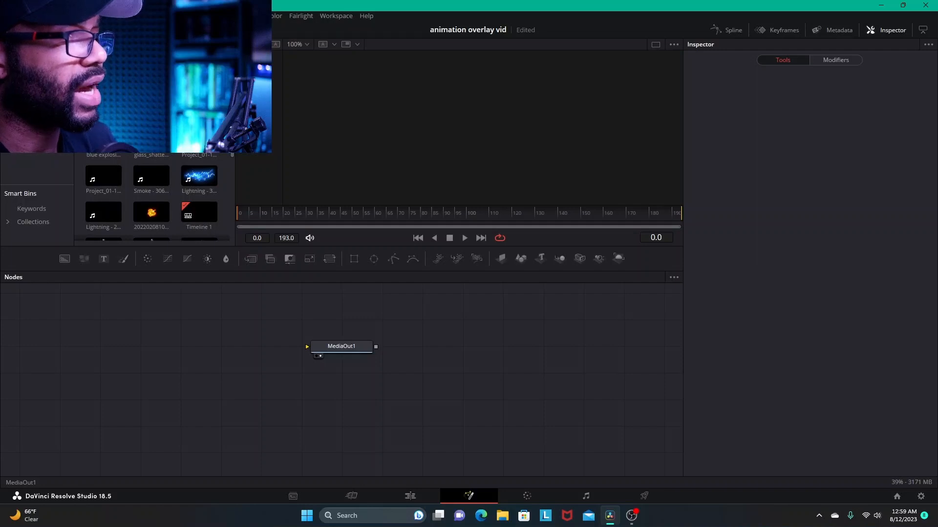
{"action": "left_click_drag", "start_coordinate": [341, 346], "coordinate": [608, 376]}
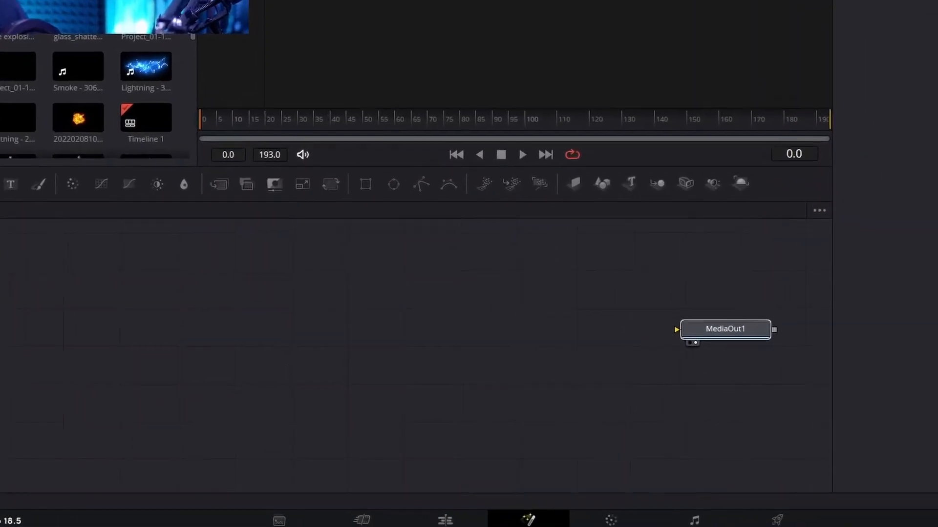
{"action": "mouse_move", "coordinate": [725, 329]}
{"action": "left_mouse_down"}
{"action": "mouse_move", "coordinate": [722, 316]}
{"action": "mouse_move", "coordinate": [719, 329]}
{"action": "left_mouse_up"}
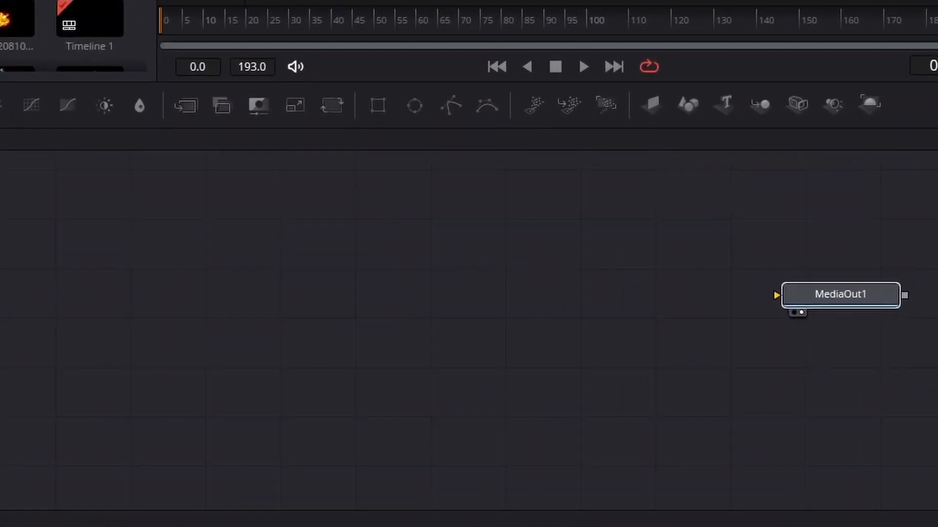
{"action": "left_click_drag", "start_coordinate": [840, 295], "coordinate": [836, 288]}
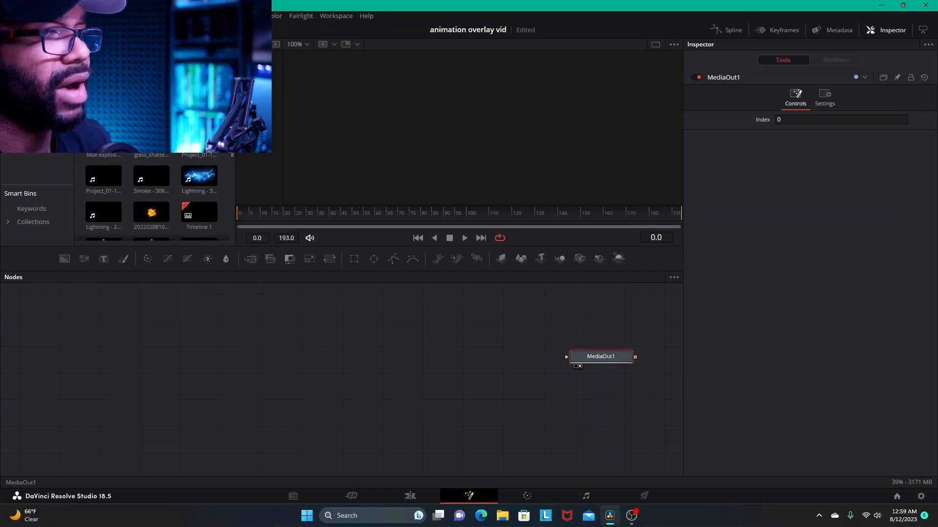
{"action": "left_click_drag", "start_coordinate": [602, 357], "coordinate": [609, 356]}
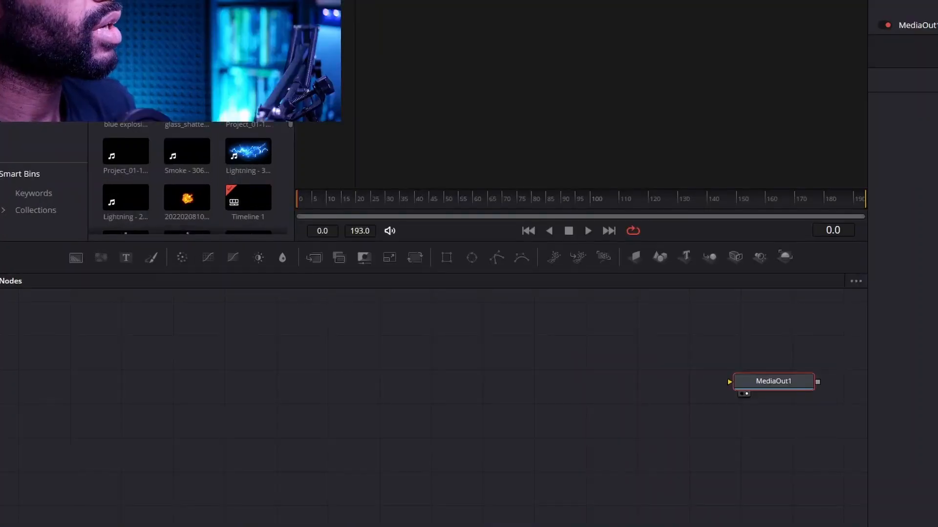
Step: Add a Background node, connect it to MediaOut1, and set its alpha to 0.0
{"action": "left_click_drag", "start_coordinate": [76, 258], "coordinate": [76, 428]}
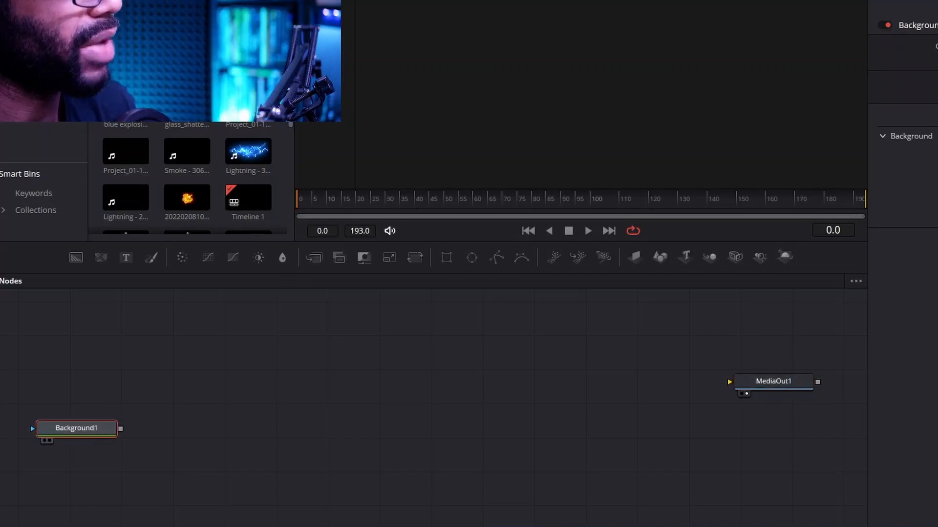
{"action": "left_click_drag", "start_coordinate": [120, 429], "coordinate": [729, 382]}
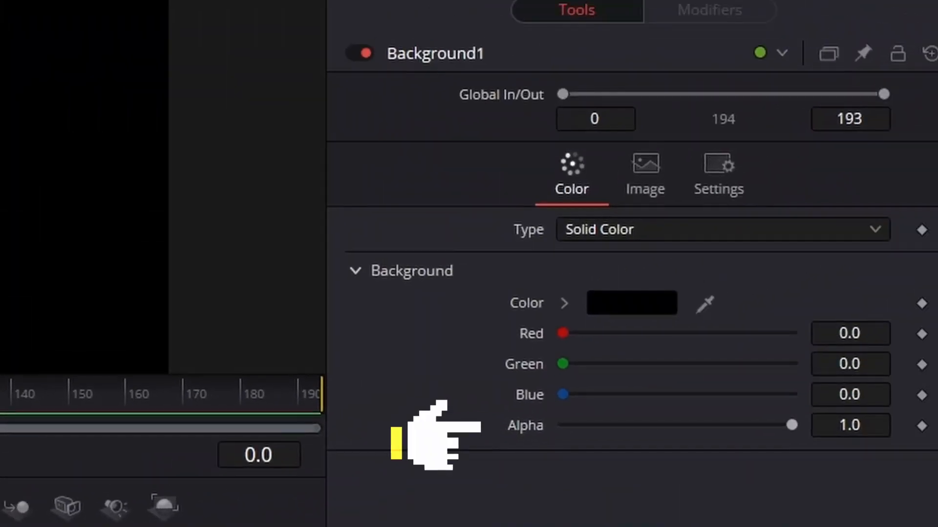
{"action": "left_click_drag", "start_coordinate": [791, 425], "coordinate": [562, 425]}
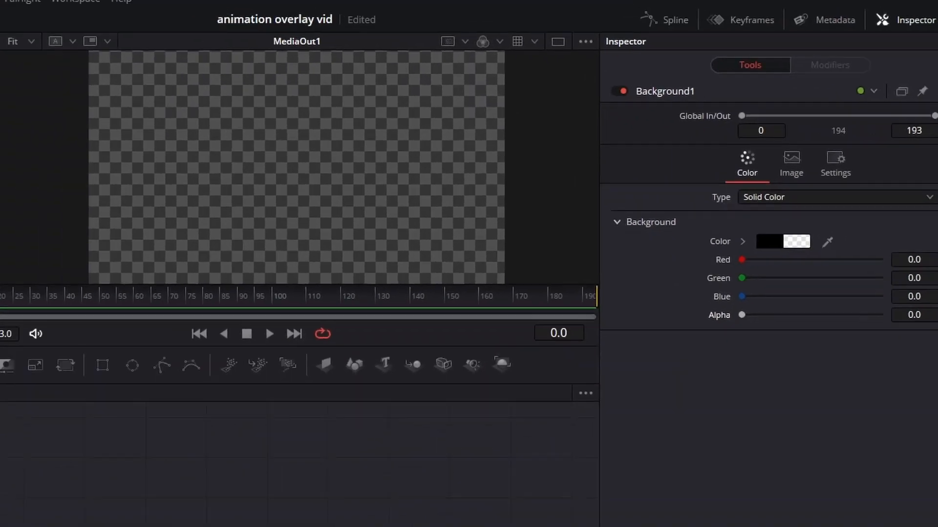
{"action": "left_click_drag", "start_coordinate": [695, 344], "coordinate": [742, 315]}
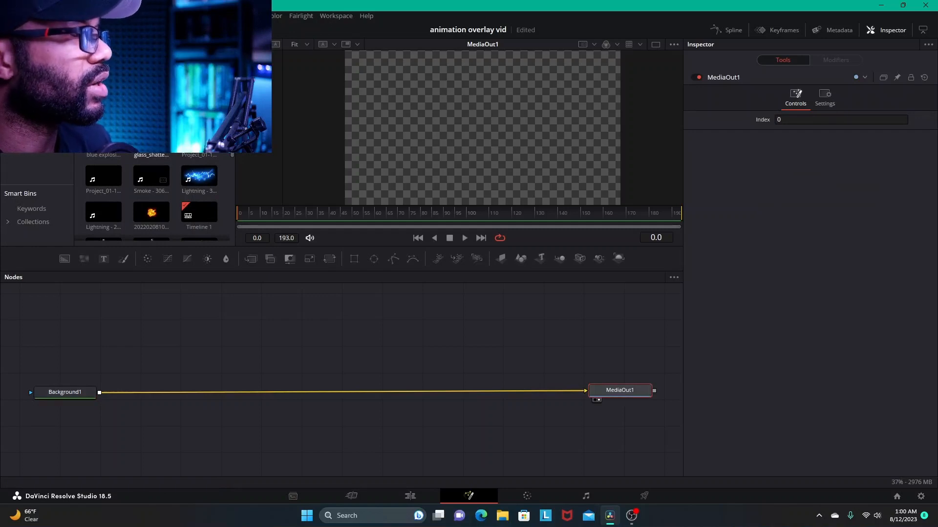
Step: Bring the Robocop image from the media pool into the node graph, above the Background1 node
{"action": "scroll", "coordinate": [151, 196], "scroll_direction": "down", "scroll_amount": 2}
{"action": "scroll", "coordinate": [151, 195], "scroll_direction": "down", "scroll_amount": 1}
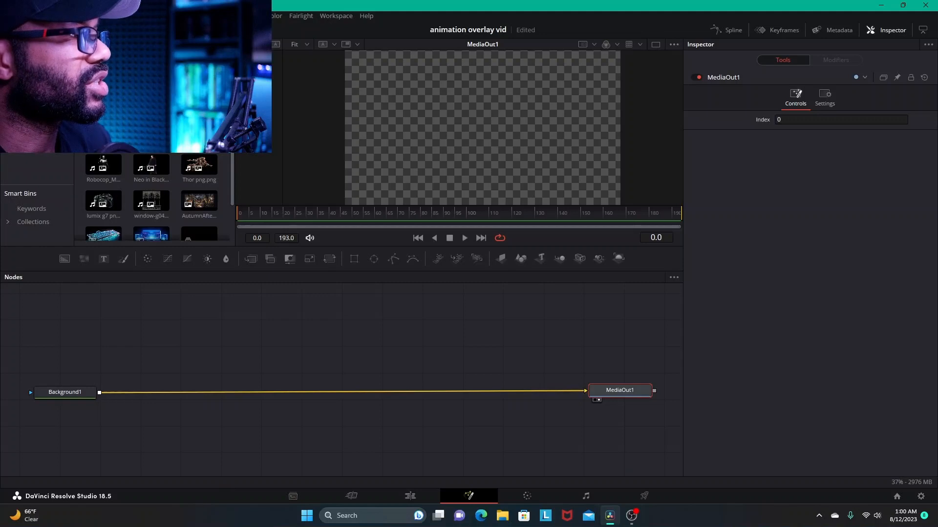
{"action": "scroll", "coordinate": [151, 195], "scroll_direction": "down", "scroll_amount": 1}
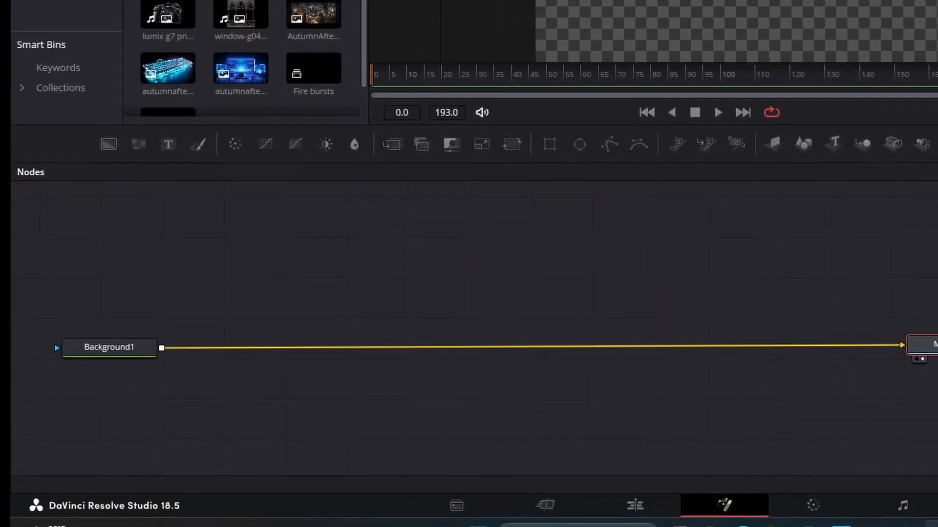
{"action": "left_click_drag", "start_coordinate": [106, 128], "coordinate": [147, 254]}
{"action": "left_click_drag", "start_coordinate": [255, 109], "coordinate": [325, 215]}
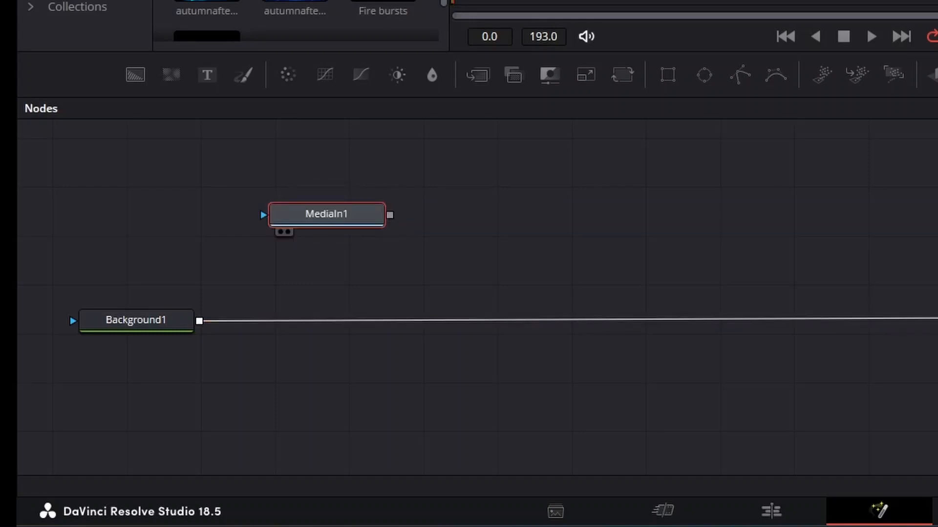
Step: Rename the Robocop image's MediaIn1 node as robocop
{"action": "right_click", "coordinate": [326, 215]}
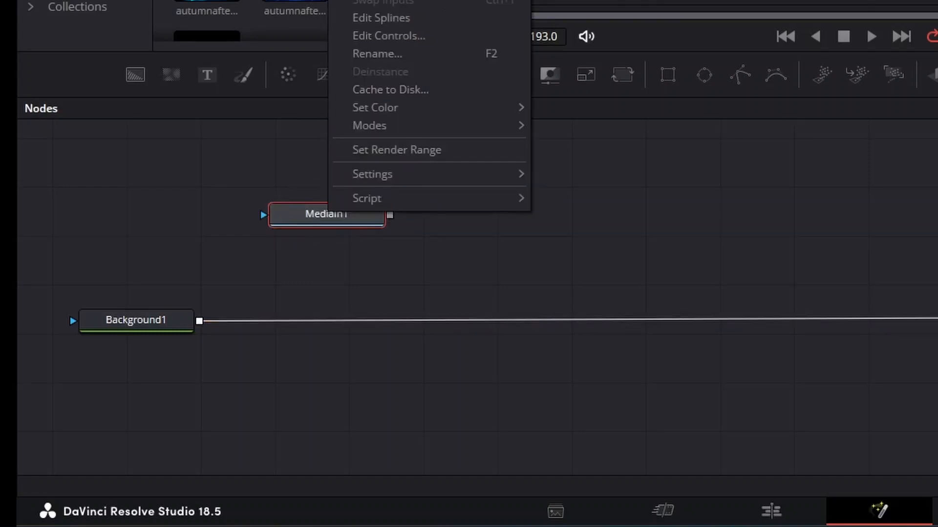
{"action": "left_click", "coordinate": [377, 54]}
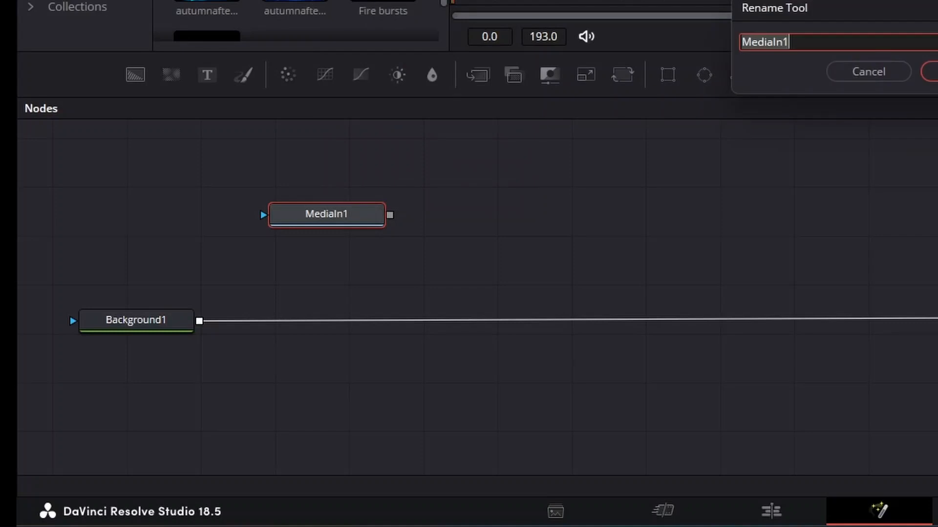
{"action": "type", "text": "robocop"}
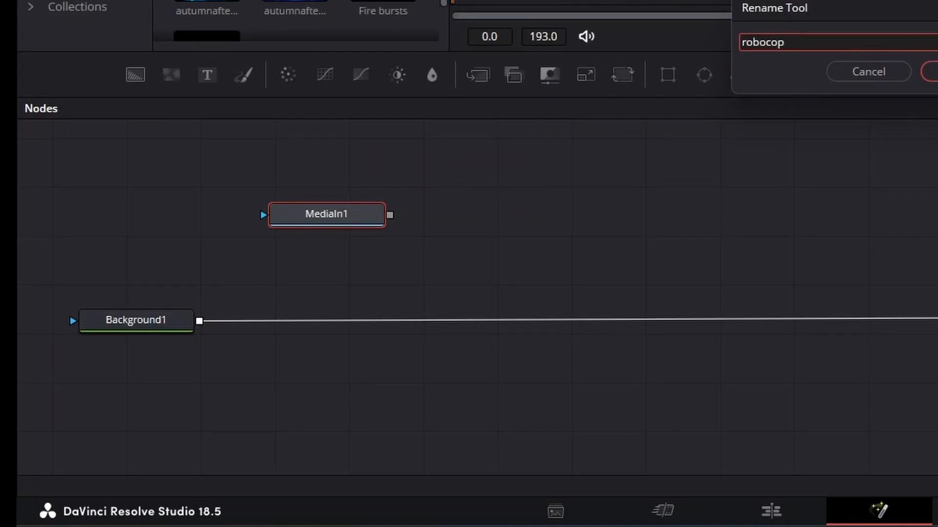
{"action": "key", "text": "Return"}
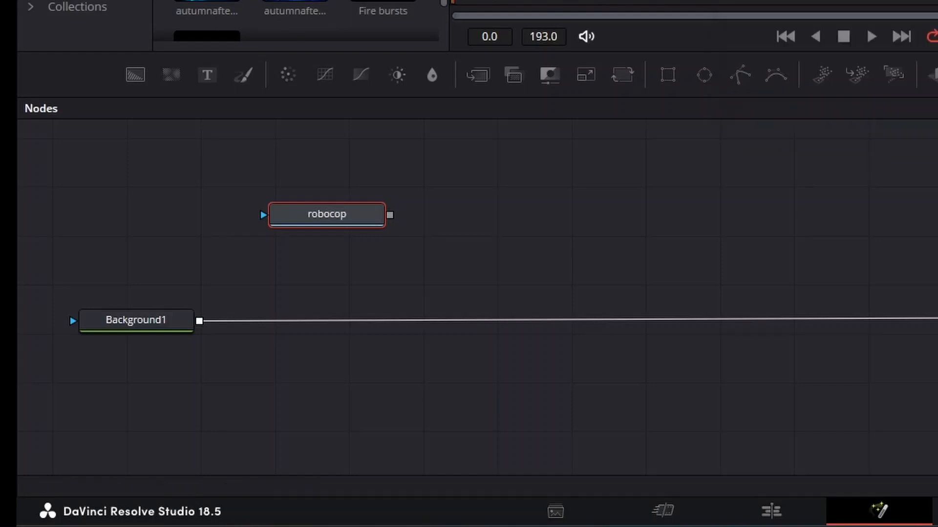
Step: Merge the robocop node over Background1 by connecting its output to the background's output
{"action": "left_click_drag", "start_coordinate": [325, 213], "coordinate": [324, 207]}
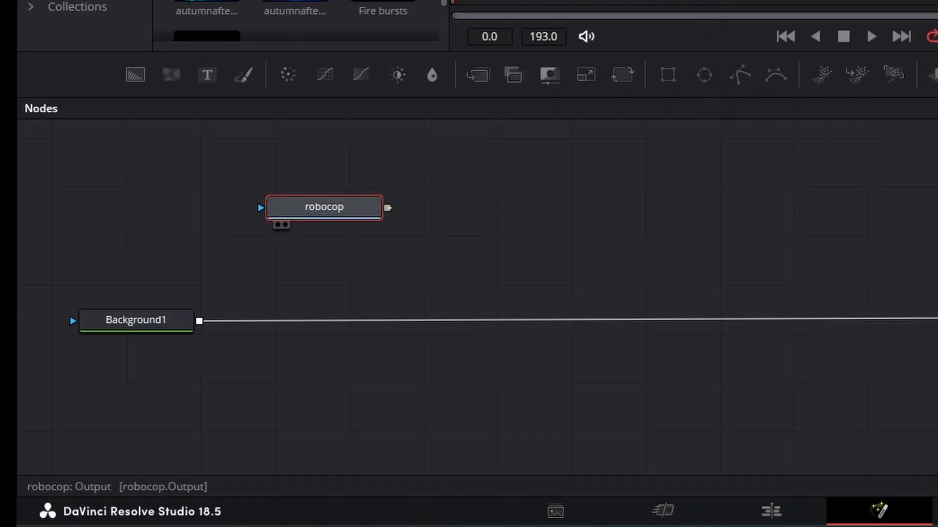
{"action": "left_click_drag", "start_coordinate": [388, 208], "coordinate": [200, 321]}
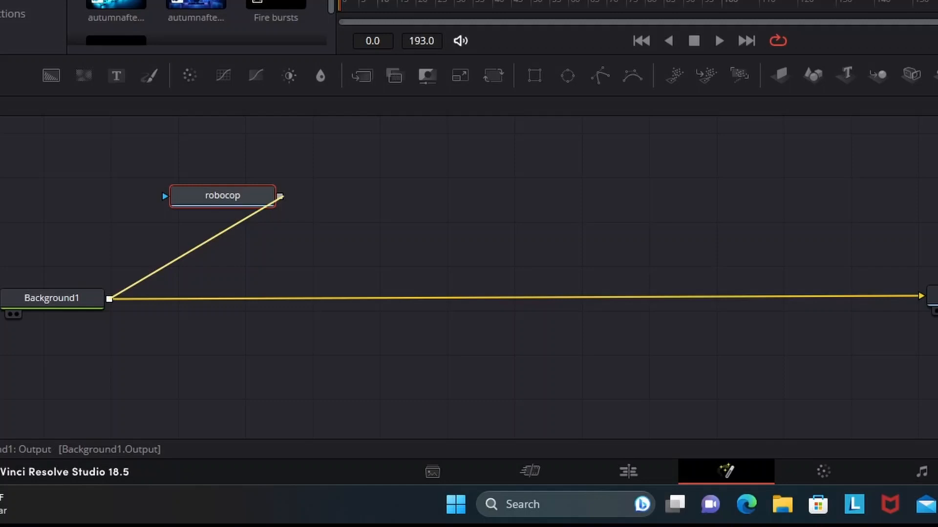
{"action": "left_click_drag", "start_coordinate": [111, 298], "coordinate": [111, 299]}
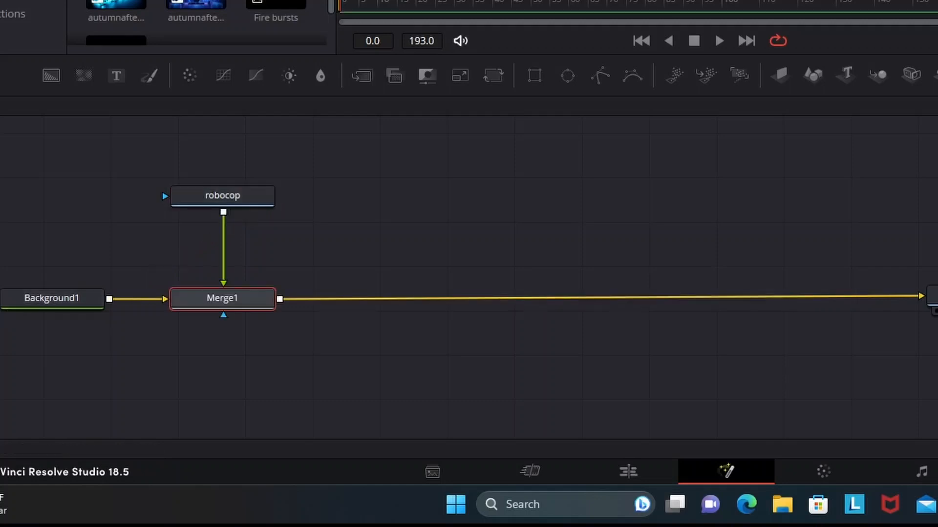
Step: Undo the existing merge, then reconnect the robocop node's output to Background1's output to merge it over the background again
{"action": "left_click", "coordinate": [222, 196]}
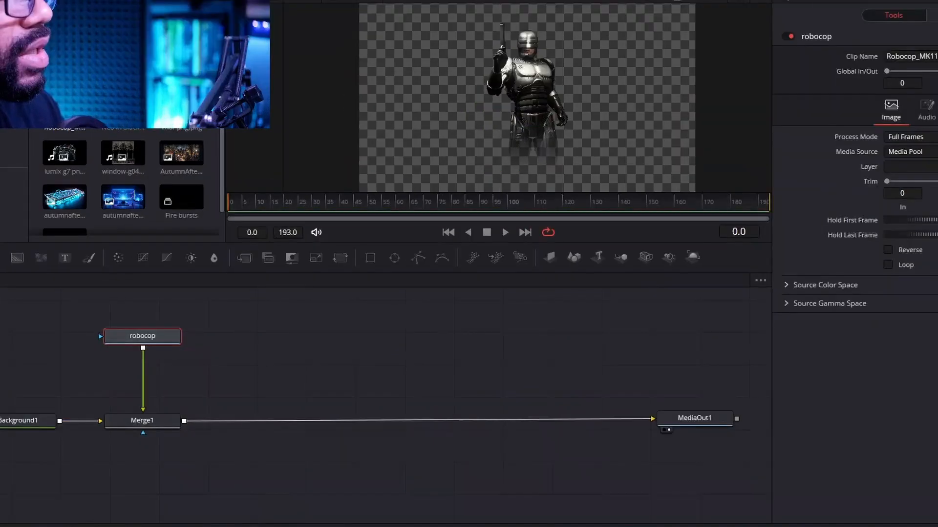
{"action": "left_click_drag", "start_coordinate": [142, 336], "coordinate": [142, 345]}
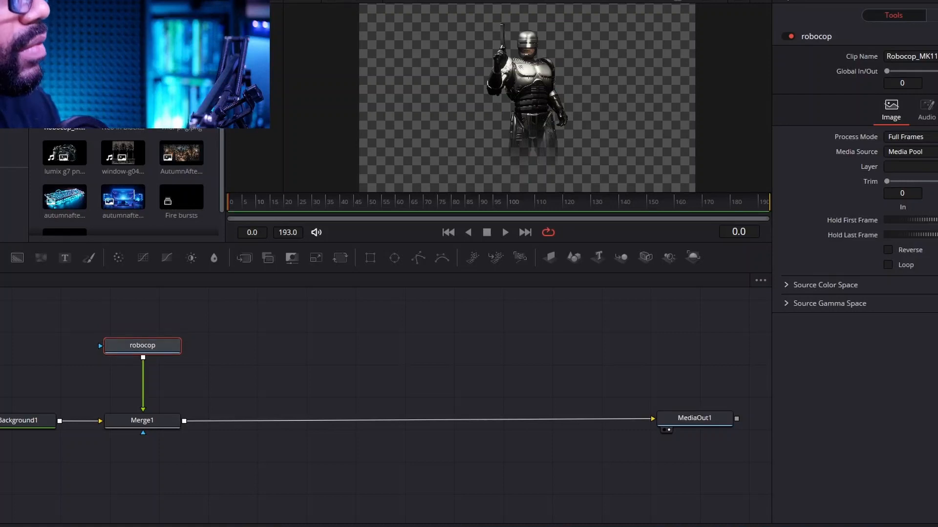
{"action": "key", "text": "ctrl+z"}
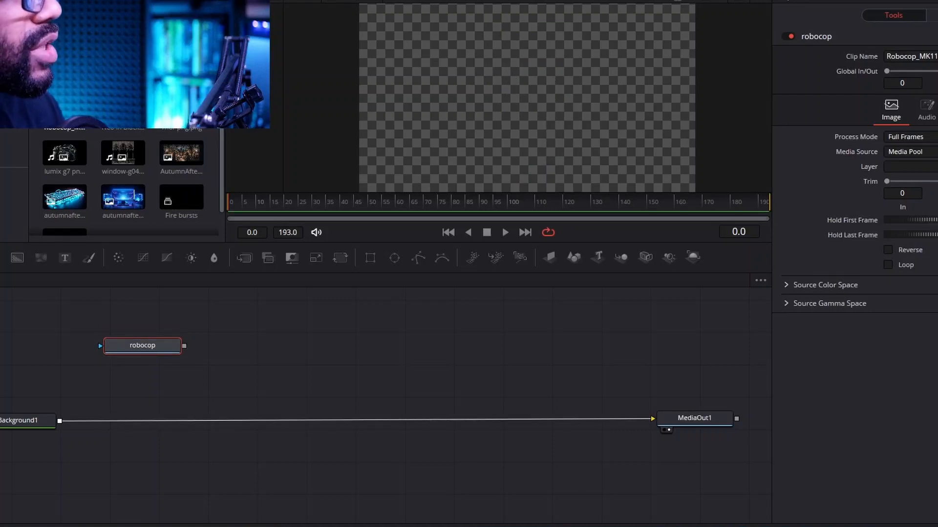
{"action": "mouse_move", "coordinate": [143, 346]}
{"action": "left_mouse_down"}
{"action": "mouse_move", "coordinate": [142, 330]}
{"action": "mouse_move", "coordinate": [151, 350]}
{"action": "mouse_move", "coordinate": [146, 337]}
{"action": "left_mouse_up"}
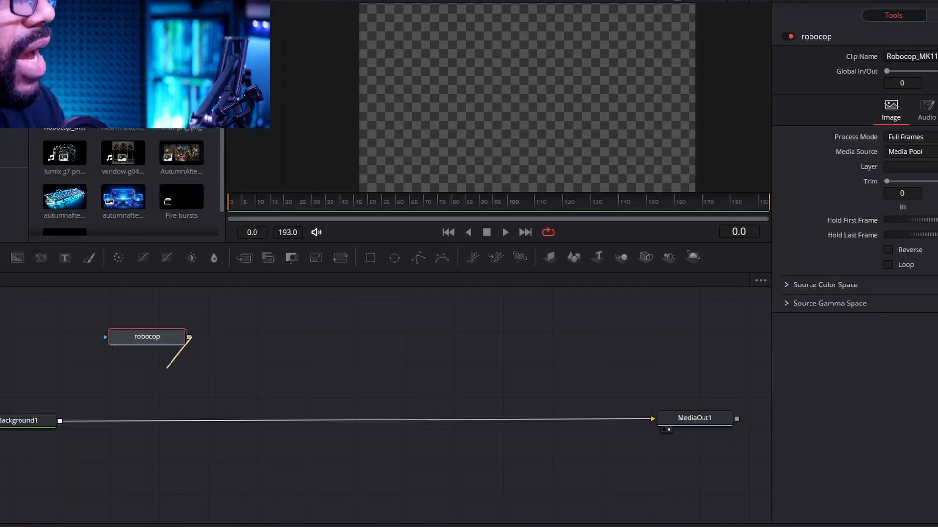
{"action": "left_click_drag", "start_coordinate": [166, 369], "coordinate": [60, 421]}
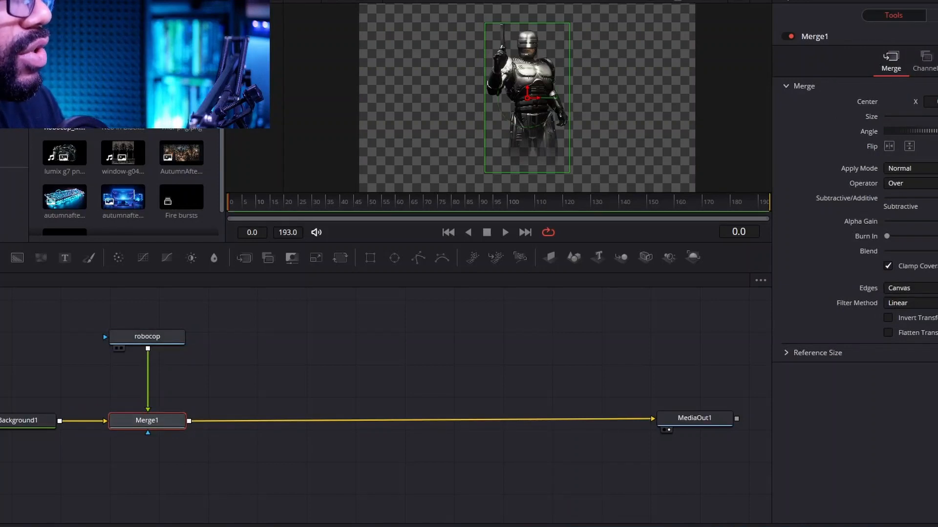
Step: Raise the robocop node and insert a Transform node on its connection to Merge1
{"action": "left_click_drag", "start_coordinate": [147, 336], "coordinate": [150, 316]}
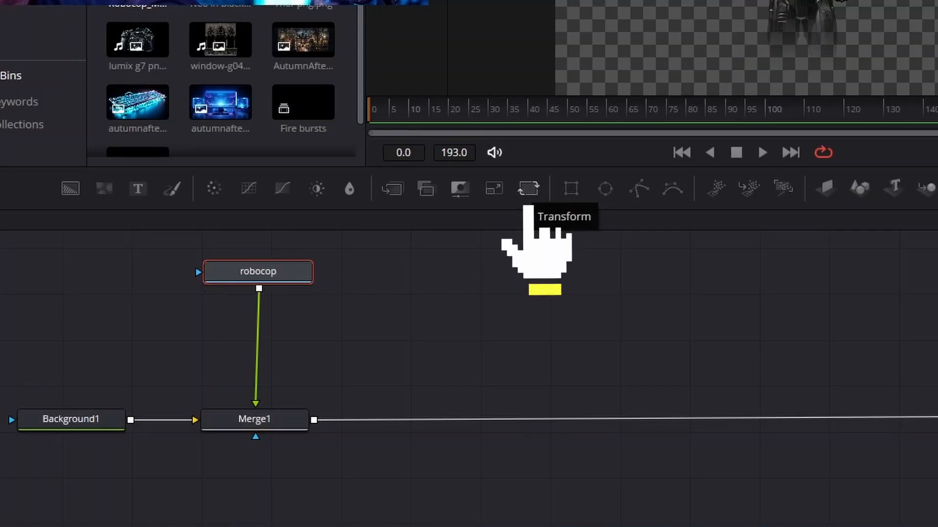
{"action": "left_click_drag", "start_coordinate": [528, 188], "coordinate": [252, 349]}
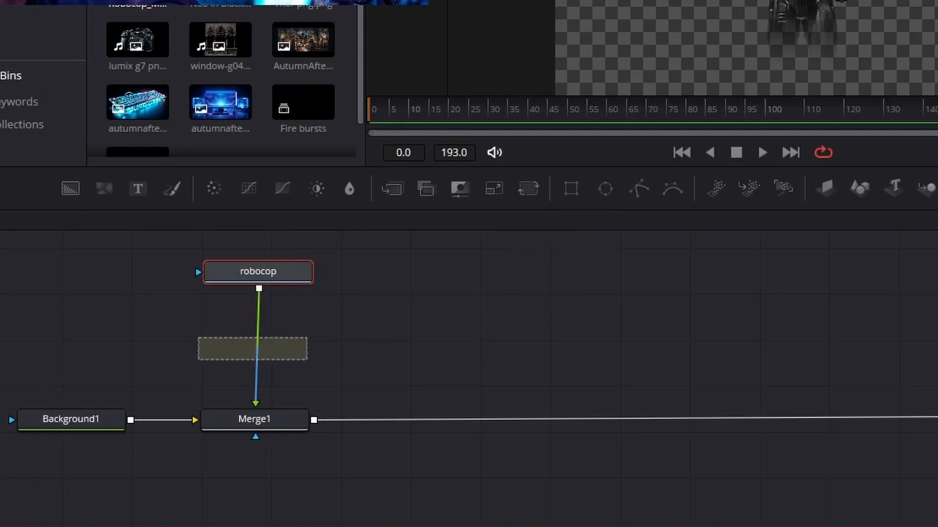
{"action": "left_click_drag", "start_coordinate": [252, 349], "coordinate": [252, 349]}
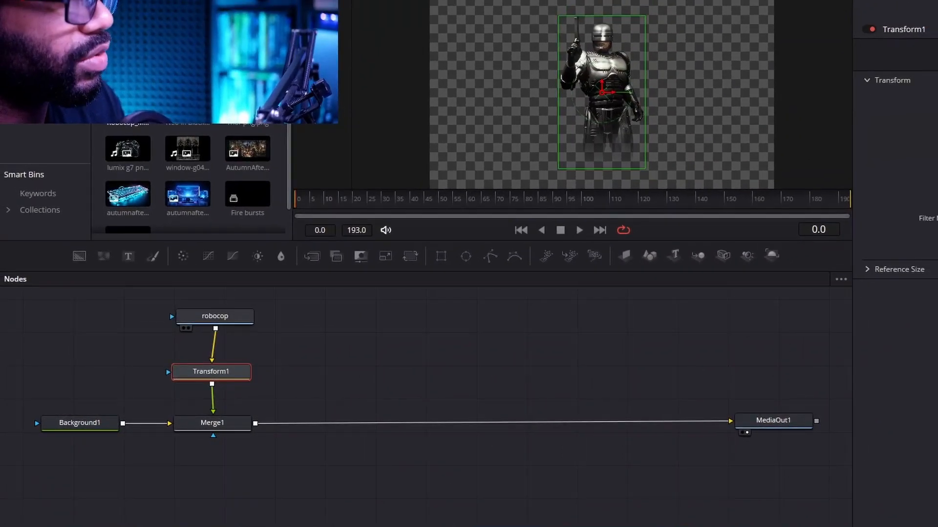
Step: Try shifting the Robocop image by setting Merge1's center X to about 0.523 and adjusting its center Y
{"action": "left_click_drag", "start_coordinate": [215, 317], "coordinate": [214, 319]}
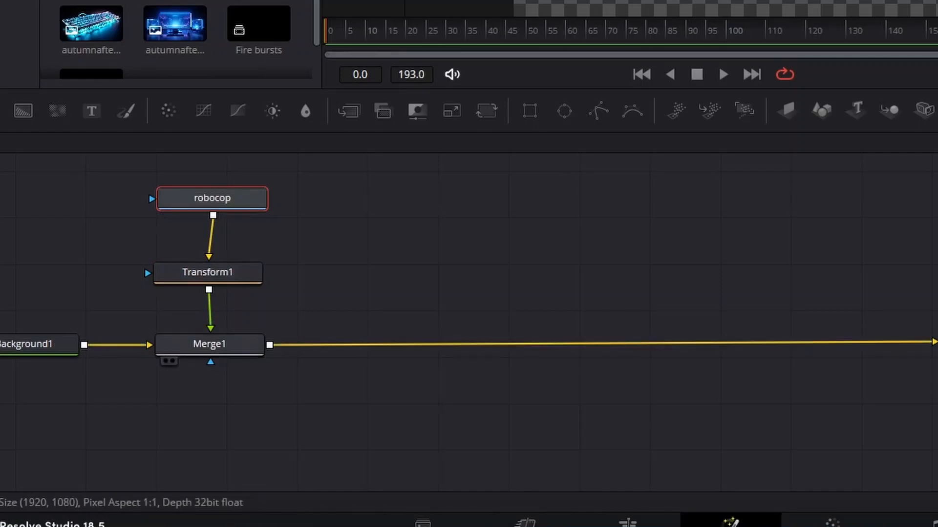
{"action": "mouse_move", "coordinate": [208, 345]}
{"action": "left_mouse_down"}
{"action": "mouse_move", "coordinate": [220, 344]}
{"action": "mouse_move", "coordinate": [208, 345]}
{"action": "left_mouse_up"}
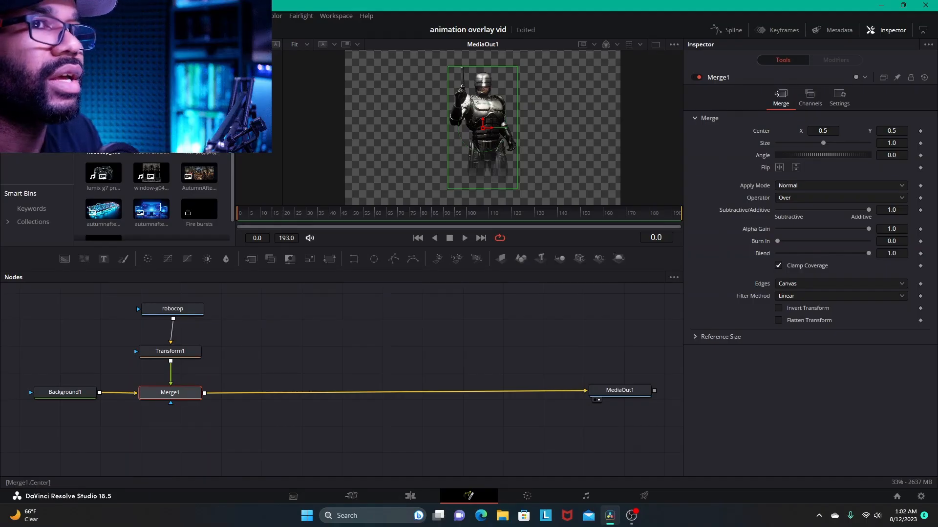
{"action": "mouse_move", "coordinate": [823, 131]}
{"action": "left_mouse_down"}
{"action": "mouse_move", "coordinate": [808, 130]}
{"action": "mouse_move", "coordinate": [818, 131]}
{"action": "left_mouse_up"}
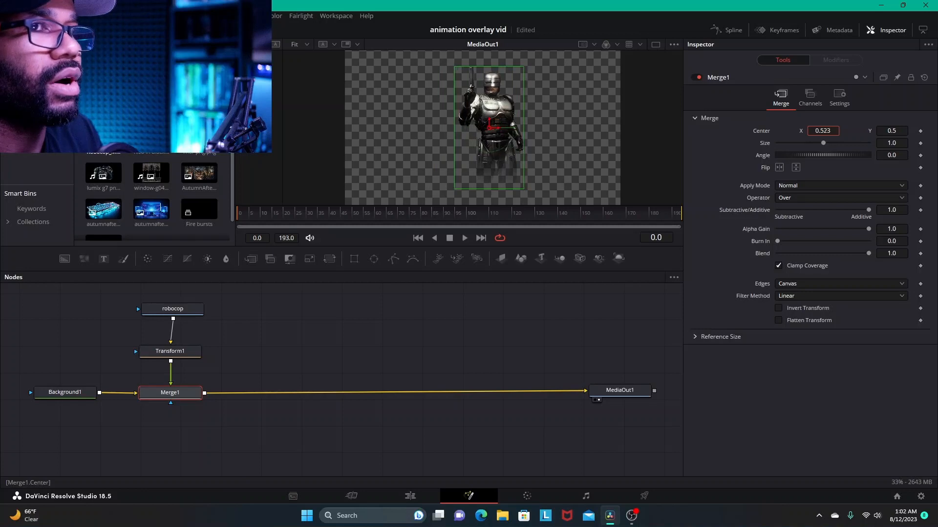
{"action": "left_click_drag", "start_coordinate": [891, 130], "coordinate": [864, 131]}
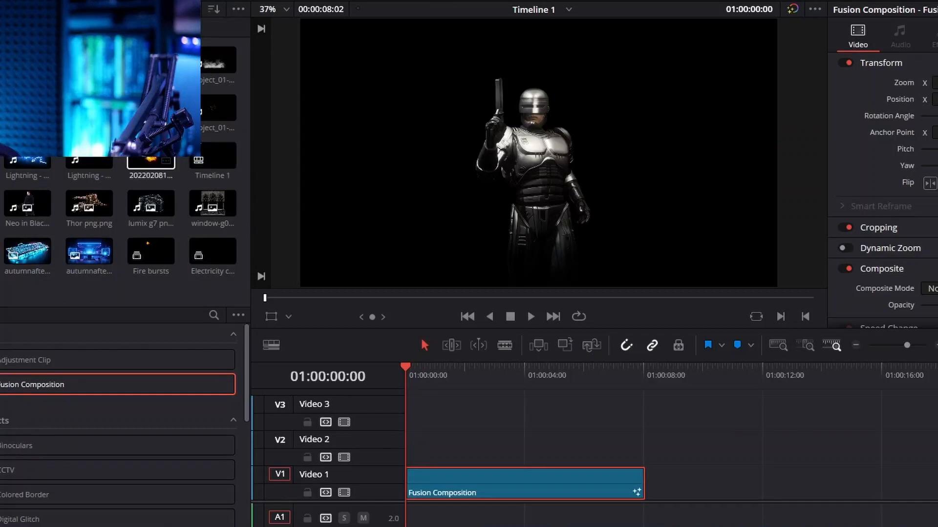
Step: Place the fire clip 20220208101859358.mp4 on Video 2 at the timeline start, above the Fusion Composition
{"action": "left_click_drag", "start_coordinate": [150, 163], "coordinate": [645, 421]}
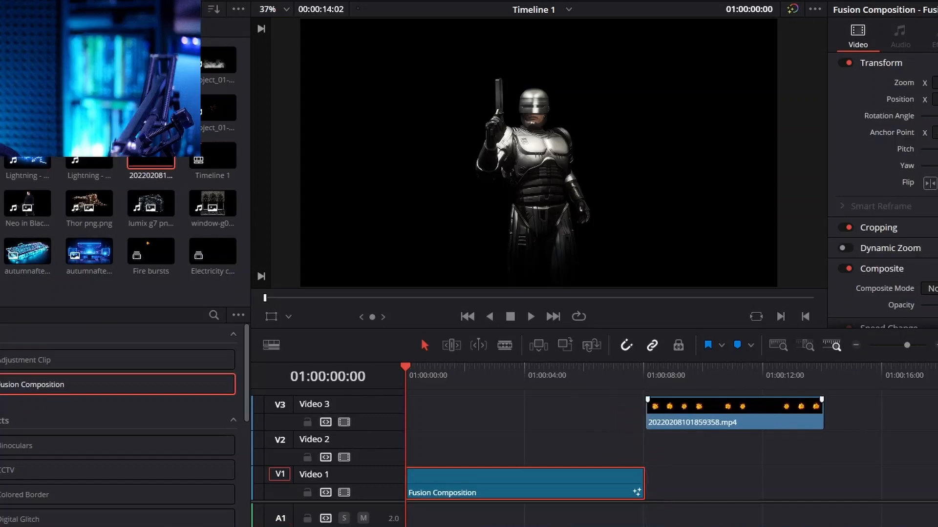
{"action": "left_click", "coordinate": [715, 424]}
{"action": "left_click_drag", "start_coordinate": [716, 423], "coordinate": [522, 452]}
Step: With the playhead at 01:00:01:12, set the fire clip's composite mode to Add
{"action": "left_click", "coordinate": [623, 373]}
{"action": "left_click", "coordinate": [449, 372]}
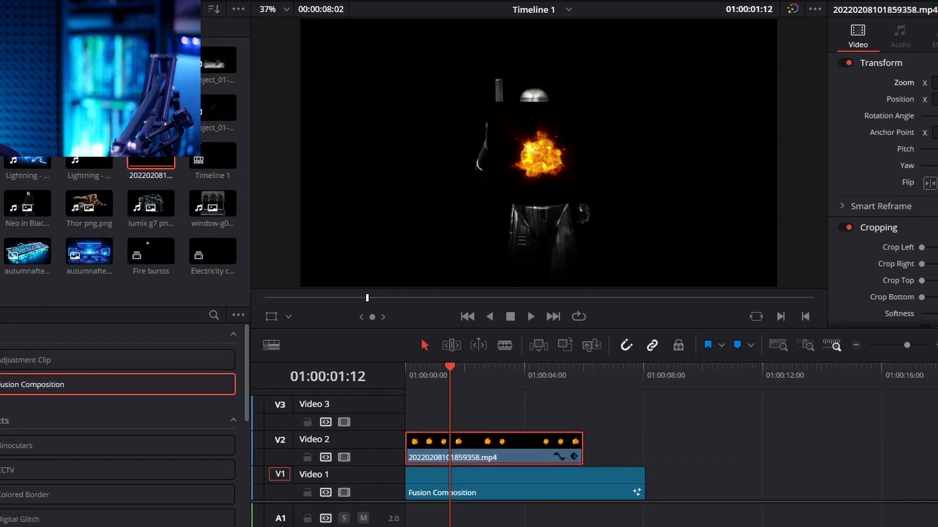
{"action": "scroll", "coordinate": [882, 186], "scroll_direction": "down", "scroll_amount": 2}
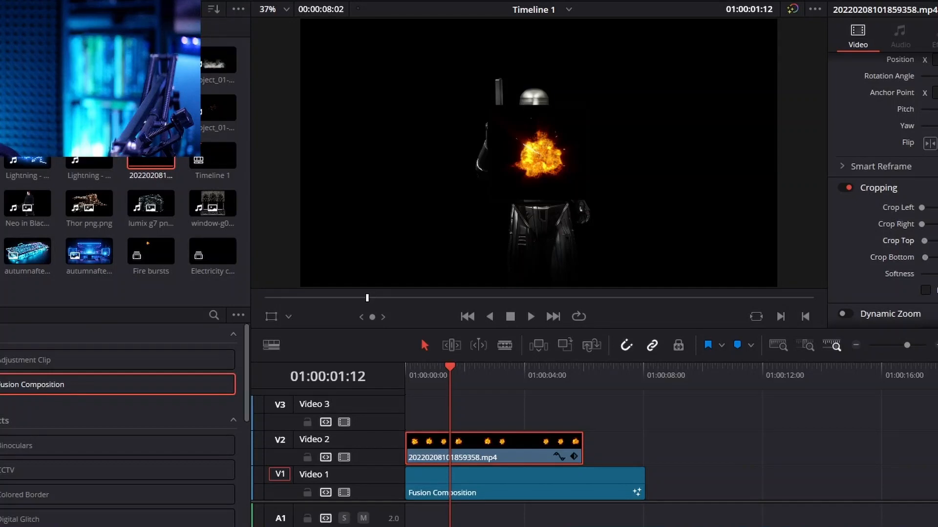
{"action": "scroll", "coordinate": [882, 191], "scroll_direction": "down", "scroll_amount": 4}
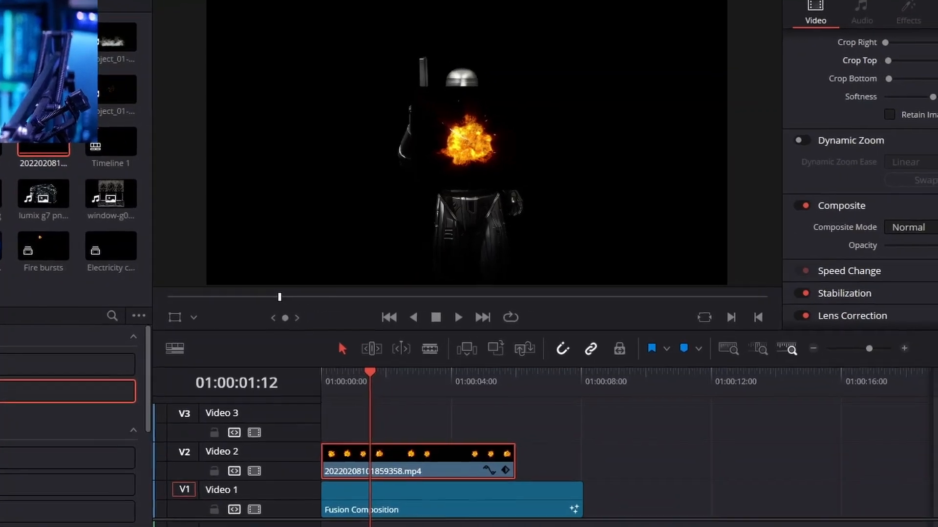
{"action": "left_click", "coordinate": [879, 215]}
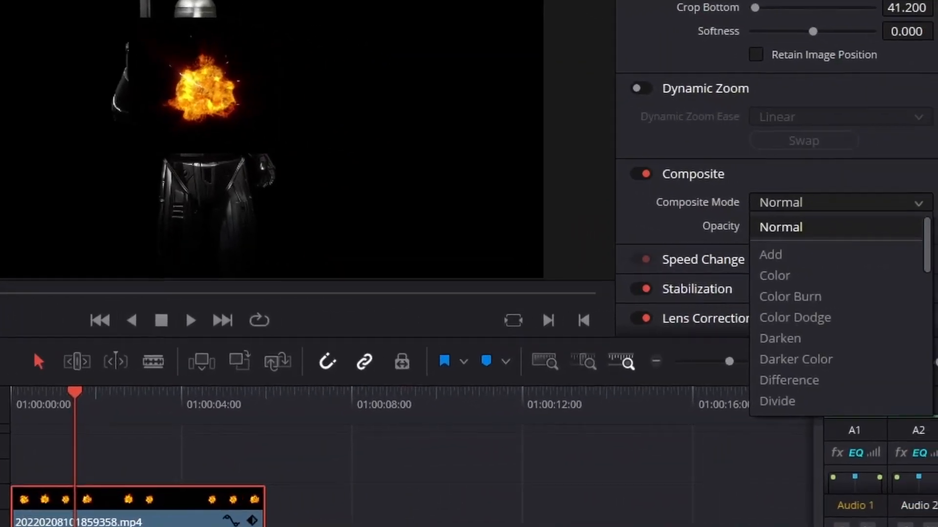
{"action": "left_click", "coordinate": [841, 260]}
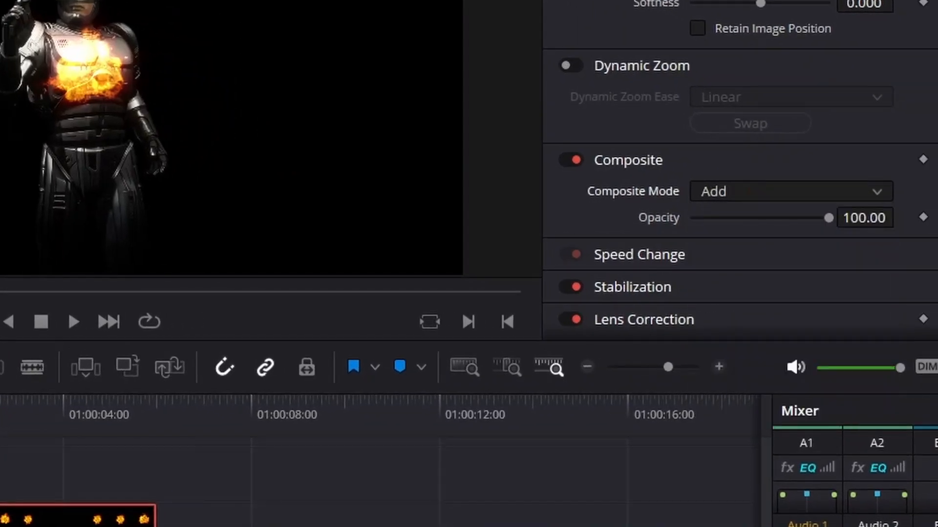
Step: Show the fire clip's transform handles in the viewer and move the burst to the tip of Robocop's gun
{"action": "scroll", "coordinate": [739, 196], "scroll_direction": "up", "scroll_amount": 6}
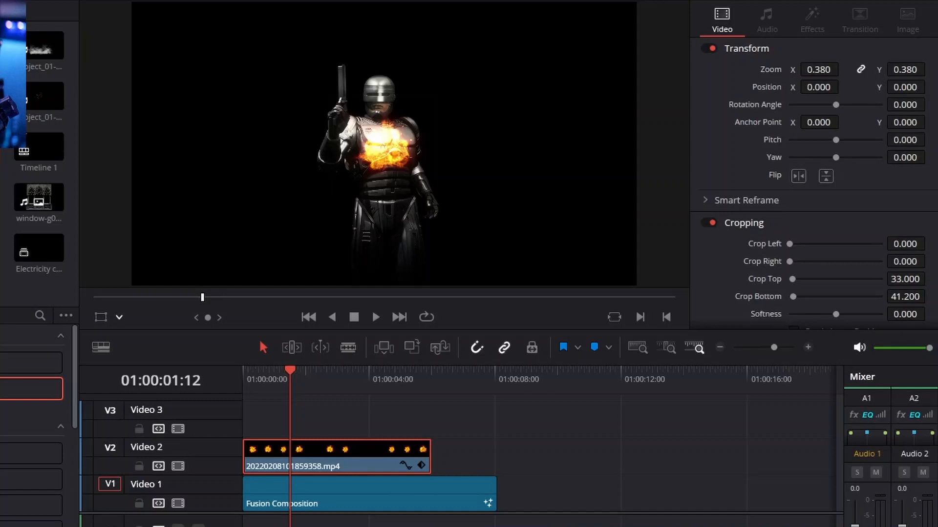
{"action": "left_click", "coordinate": [101, 317]}
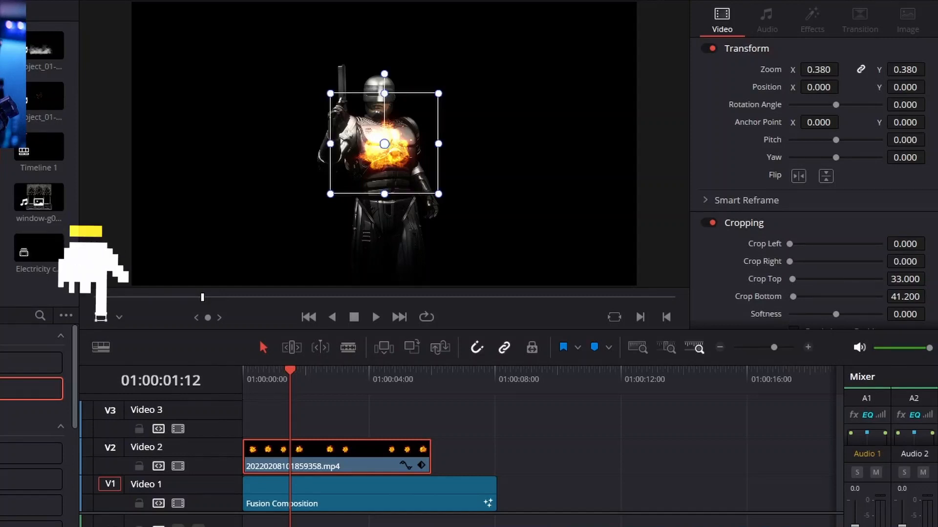
{"action": "left_click_drag", "start_coordinate": [384, 143], "coordinate": [327, 45]}
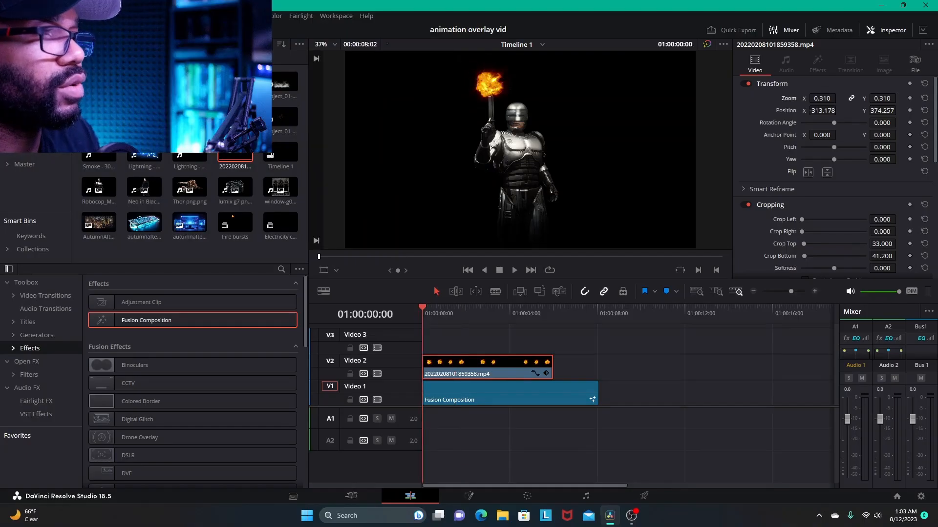
{"action": "key", "text": "b"}
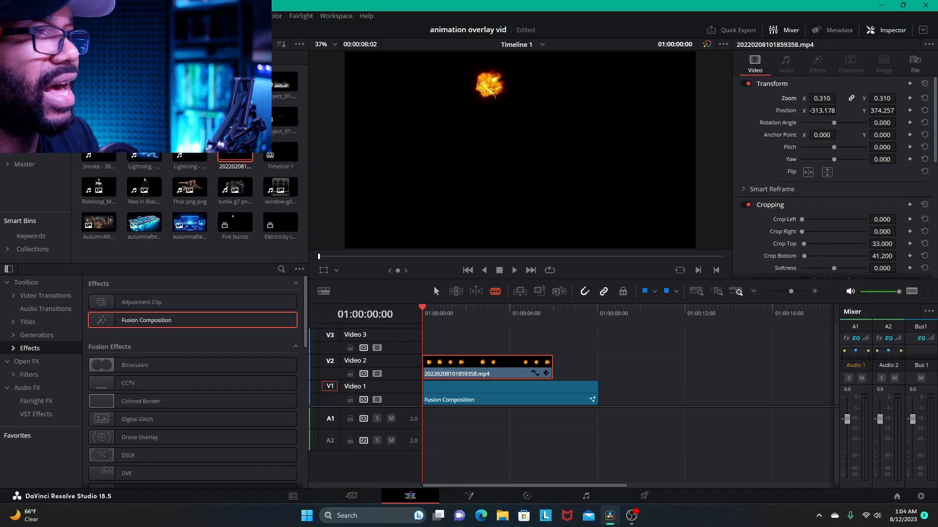
{"action": "key", "text": "a"}
{"action": "left_click", "coordinate": [335, 453]}
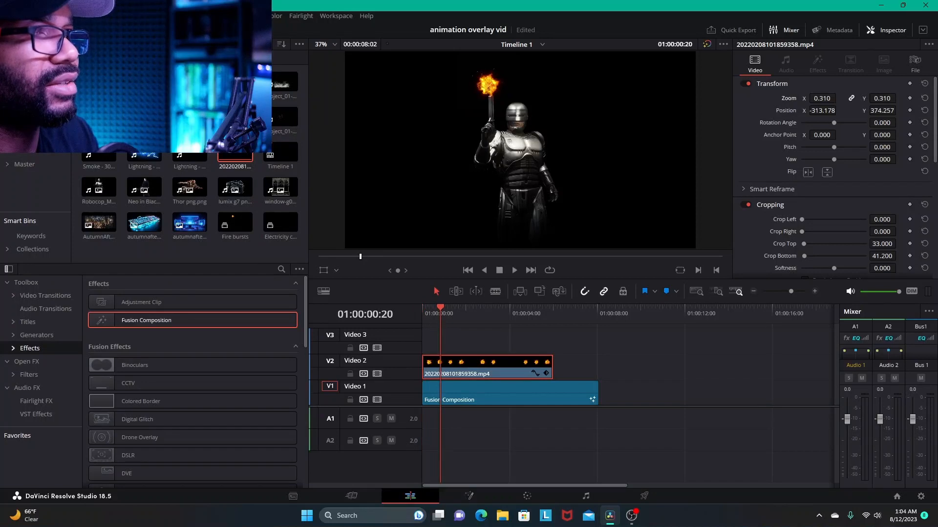
{"action": "mouse_move", "coordinate": [440, 307]}
{"action": "left_mouse_down"}
{"action": "mouse_move", "coordinate": [496, 308]}
{"action": "mouse_move", "coordinate": [422, 308]}
{"action": "left_mouse_up"}
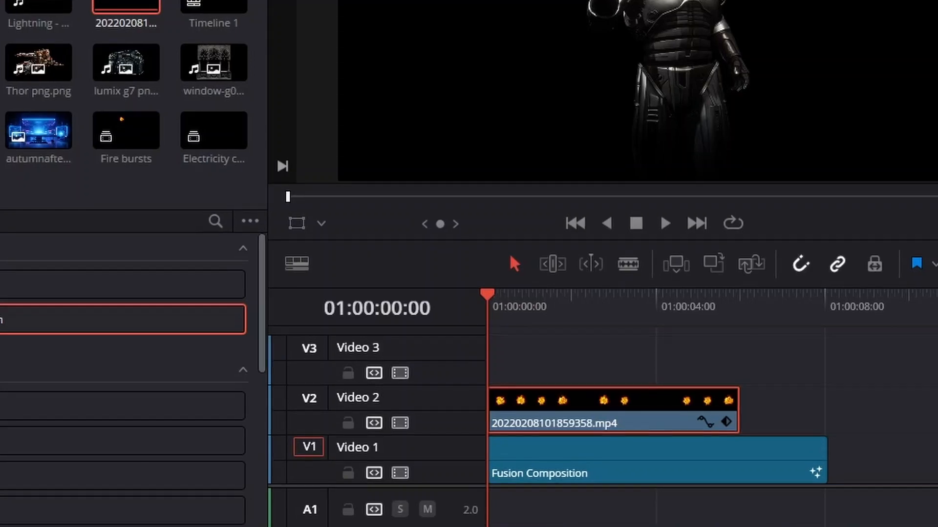
Step: Bring Lightning - 33049.mp4 from the media pool into the timeline, unlink its video and audio, and delete the audio
{"action": "left_click_drag", "start_coordinate": [38, 6], "coordinate": [931, 398]}
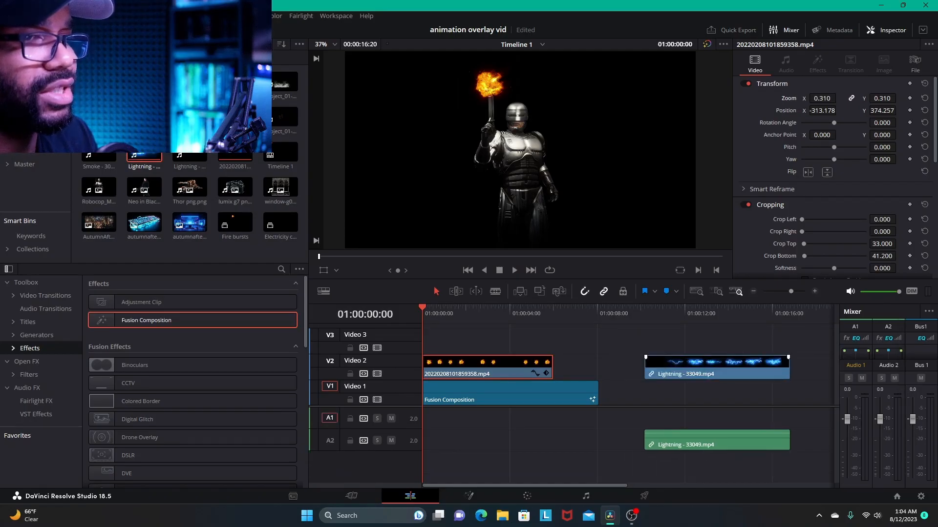
{"action": "right_click", "coordinate": [670, 370]}
{"action": "left_click", "coordinate": [695, 365]}
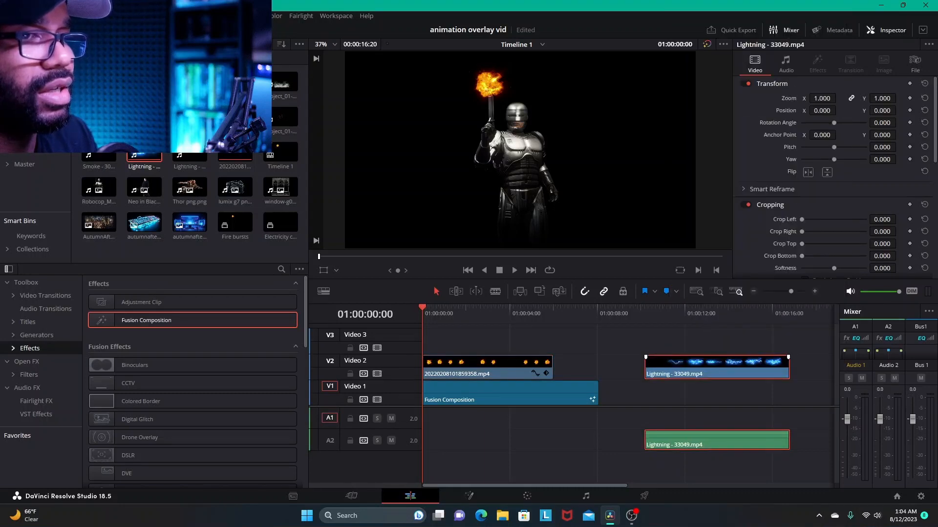
{"action": "left_click", "coordinate": [701, 415]}
{"action": "right_click", "coordinate": [707, 438]}
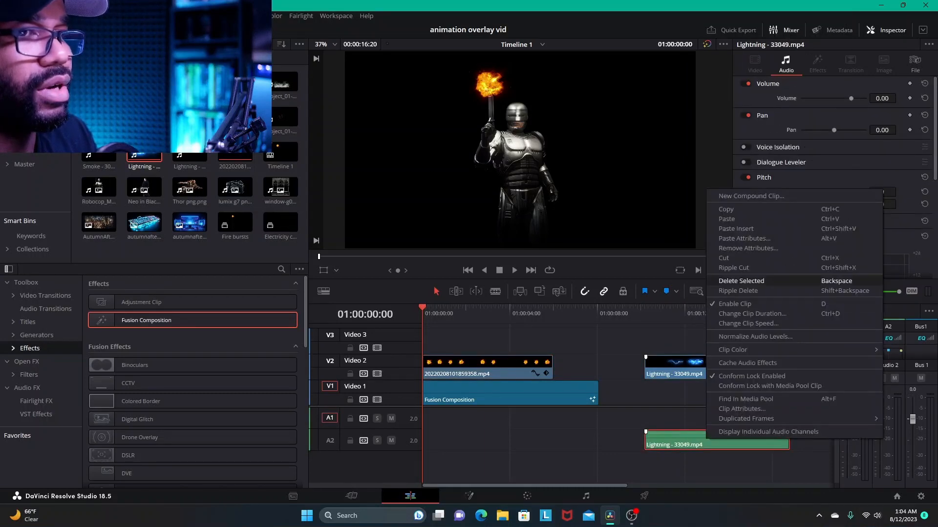
{"action": "left_click", "coordinate": [742, 281]}
Step: Move the lightning clip onto Video 3 at the timeline start, above the fire clip
{"action": "left_click", "coordinate": [722, 370]}
{"action": "left_click_drag", "start_coordinate": [722, 370], "coordinate": [528, 345]}
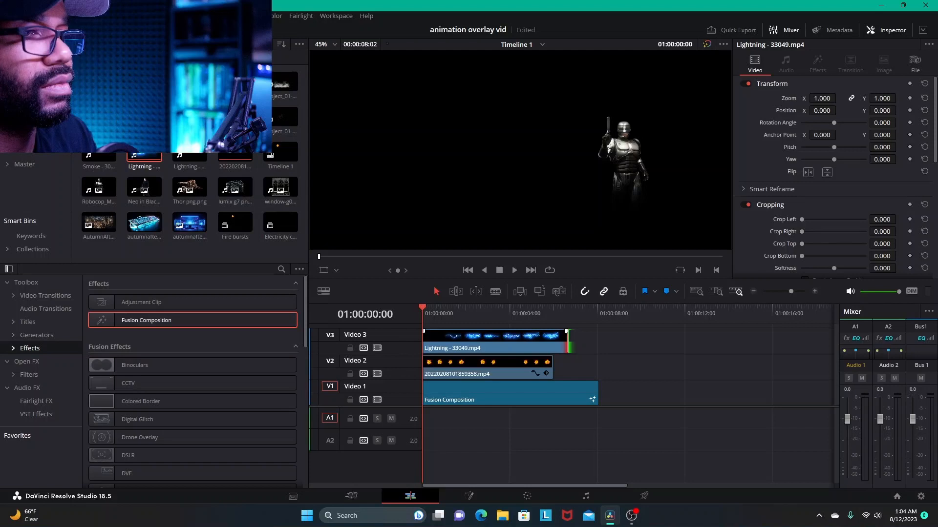
{"action": "left_click", "coordinate": [523, 344]}
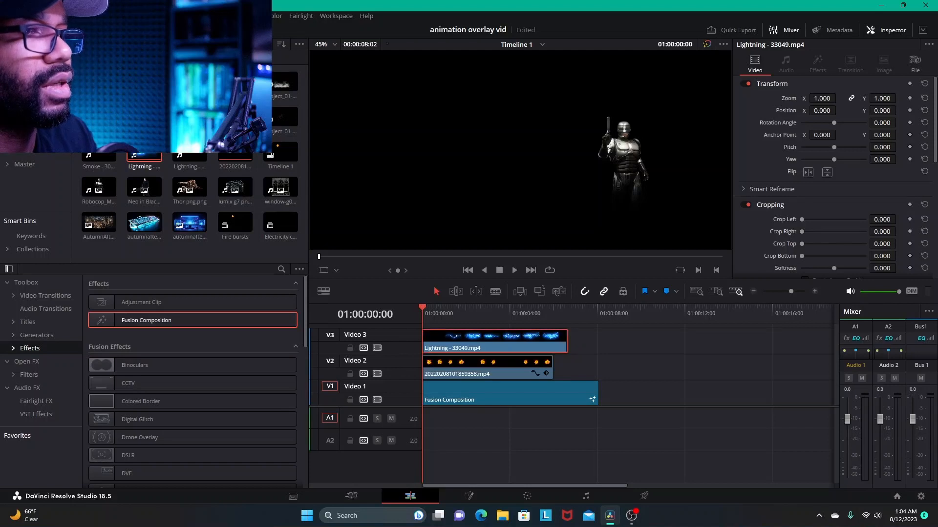
Step: At 01:00:02:08, scale the lightning clip down to about half size and set its composite mode to Add
{"action": "left_click", "coordinate": [473, 313]}
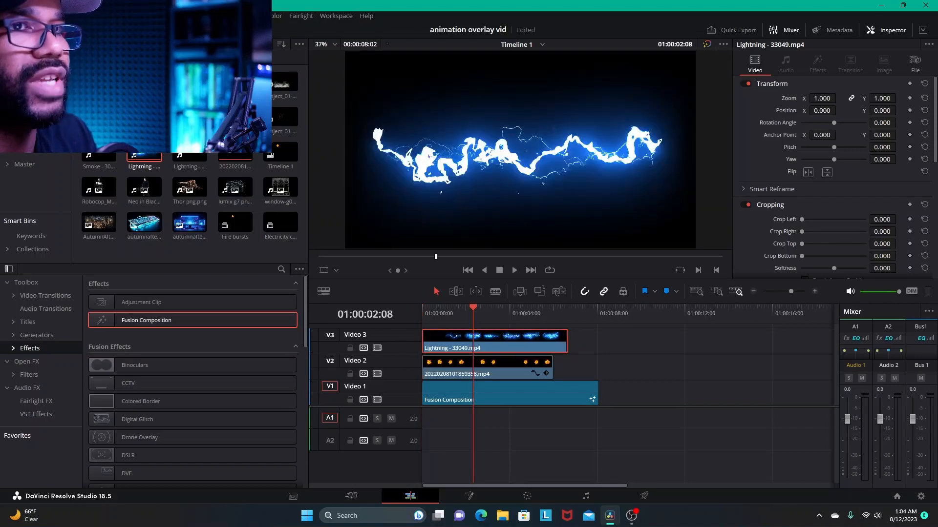
{"action": "left_click_drag", "start_coordinate": [822, 98], "coordinate": [808, 98]}
{"action": "scroll", "coordinate": [830, 171], "scroll_direction": "down", "scroll_amount": 3}
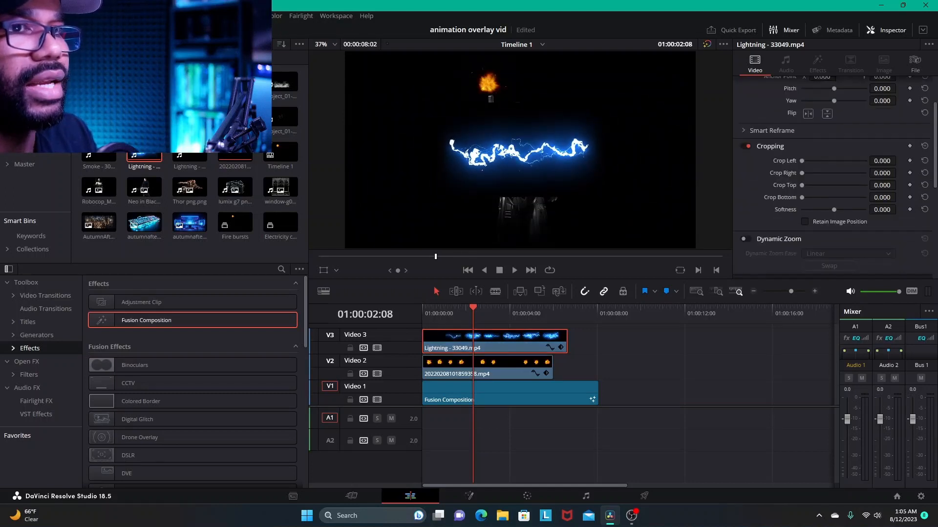
{"action": "scroll", "coordinate": [830, 171], "scroll_direction": "down", "scroll_amount": 2}
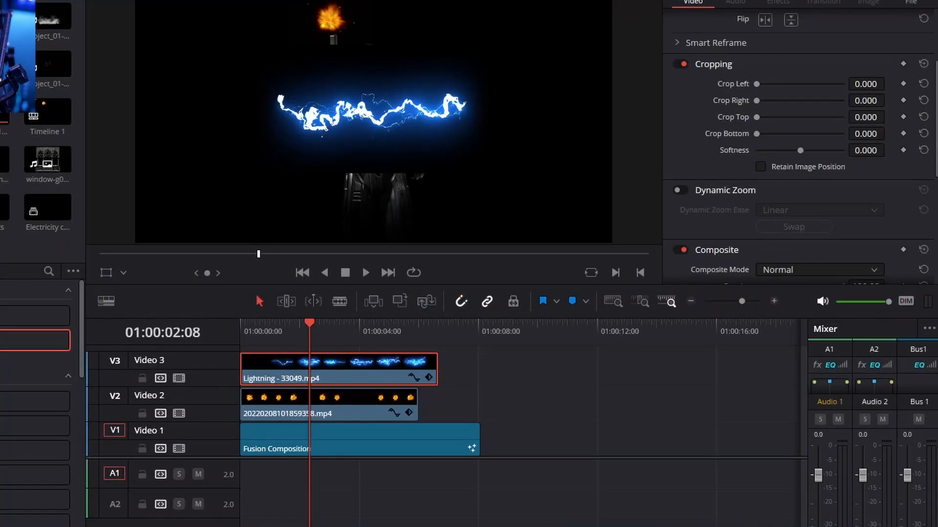
{"action": "scroll", "coordinate": [801, 146], "scroll_direction": "down", "scroll_amount": 2}
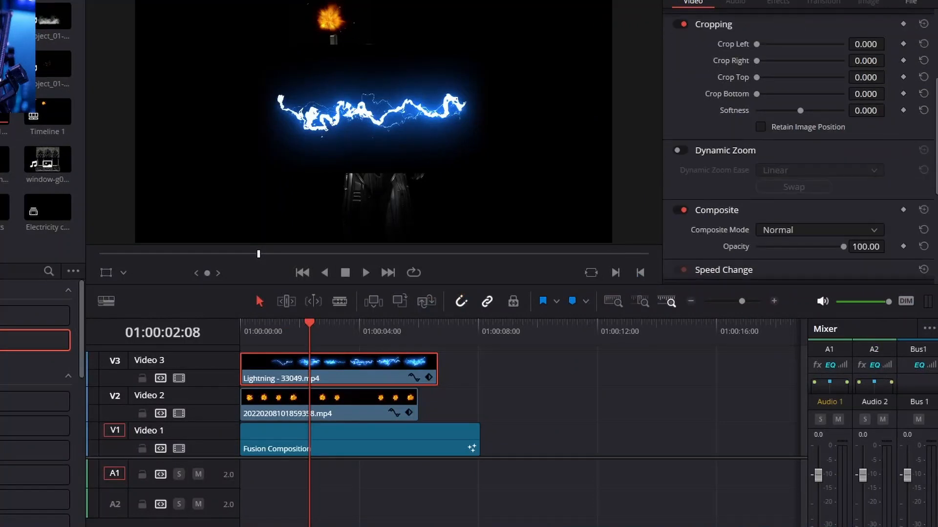
{"action": "left_click", "coordinate": [820, 230]}
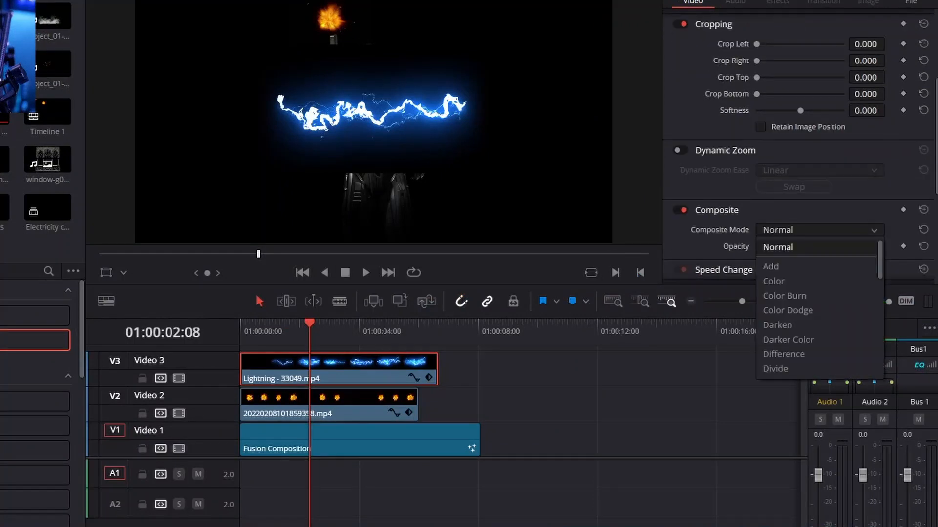
{"action": "left_click", "coordinate": [771, 266]}
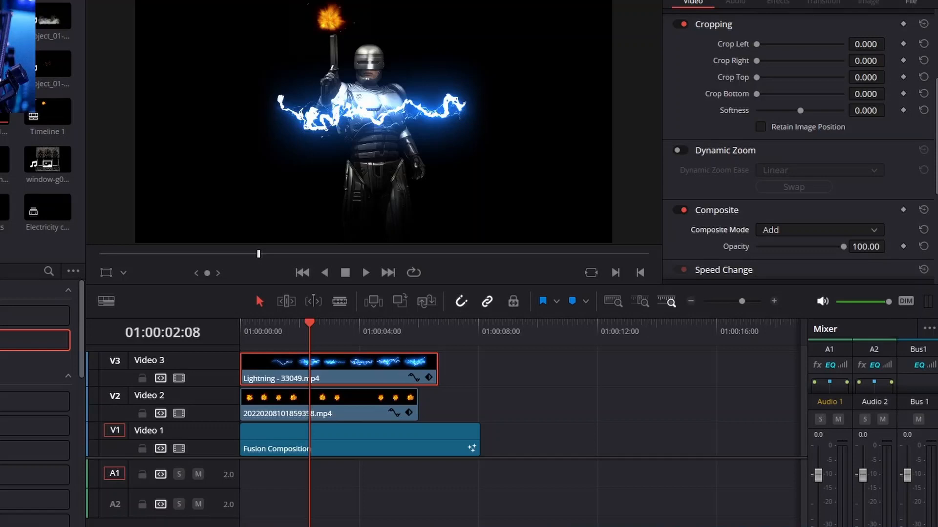
Step: Set the lightning clip's zoom to 0.610 and lower it to Robocop's waist
{"action": "scroll", "coordinate": [801, 146], "scroll_direction": "up", "scroll_amount": 4}
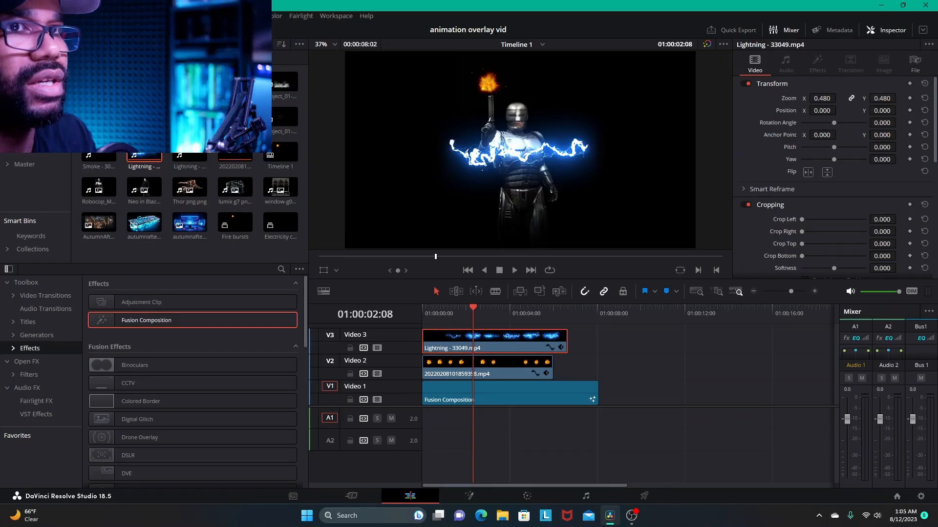
{"action": "left_click_drag", "start_coordinate": [882, 110], "coordinate": [828, 98]}
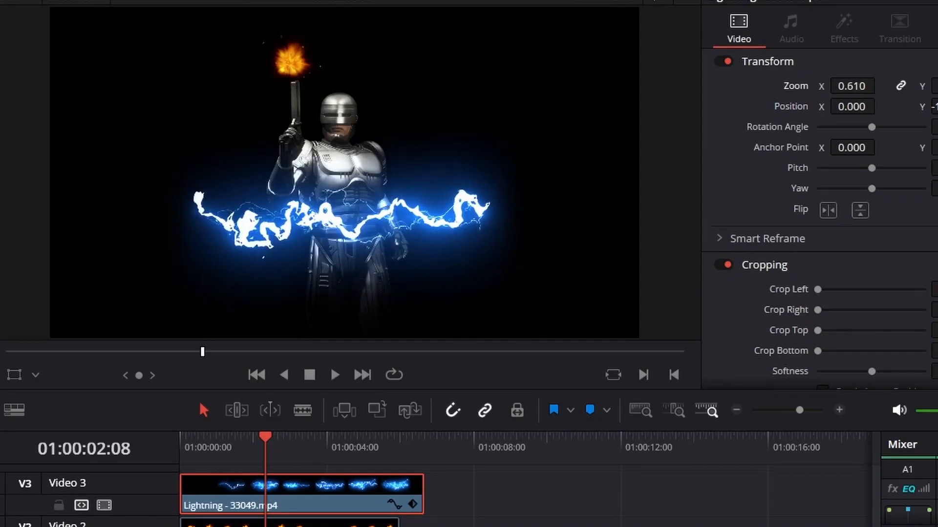
Step: Play the timeline from the start to check the lightning and fire over Robocop
{"action": "left_click_drag", "start_coordinate": [265, 437], "coordinate": [195, 437]}
{"action": "key", "text": "Home"}
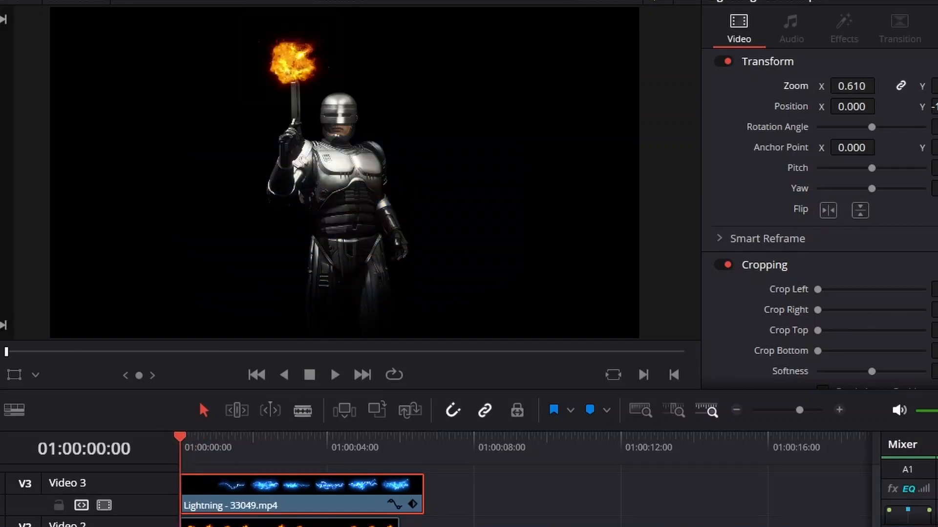
{"action": "key", "text": "b"}
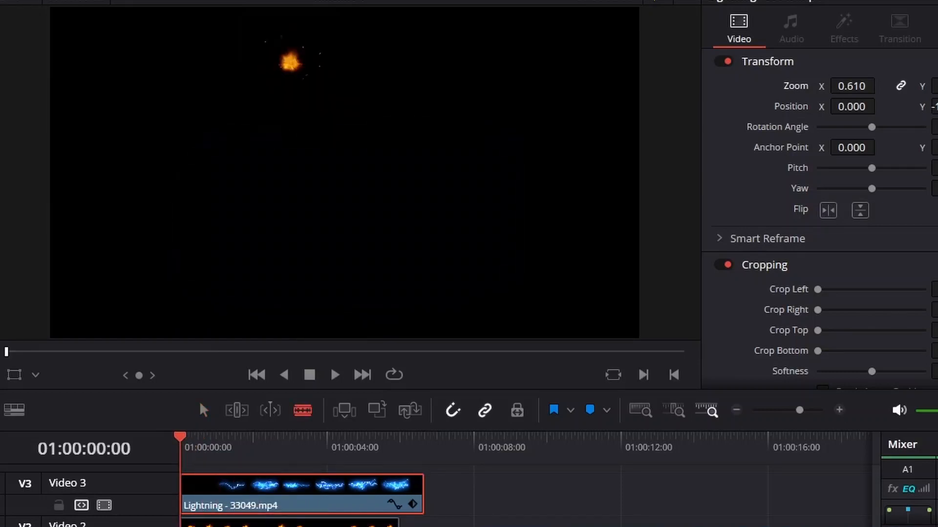
{"action": "key", "text": "space"}
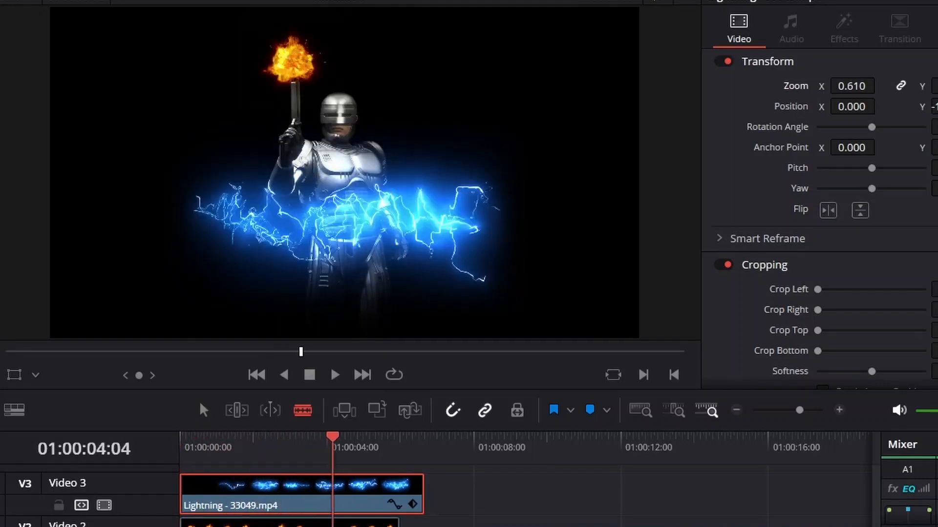
{"action": "left_click_drag", "start_coordinate": [400, 438], "coordinate": [300, 438]}
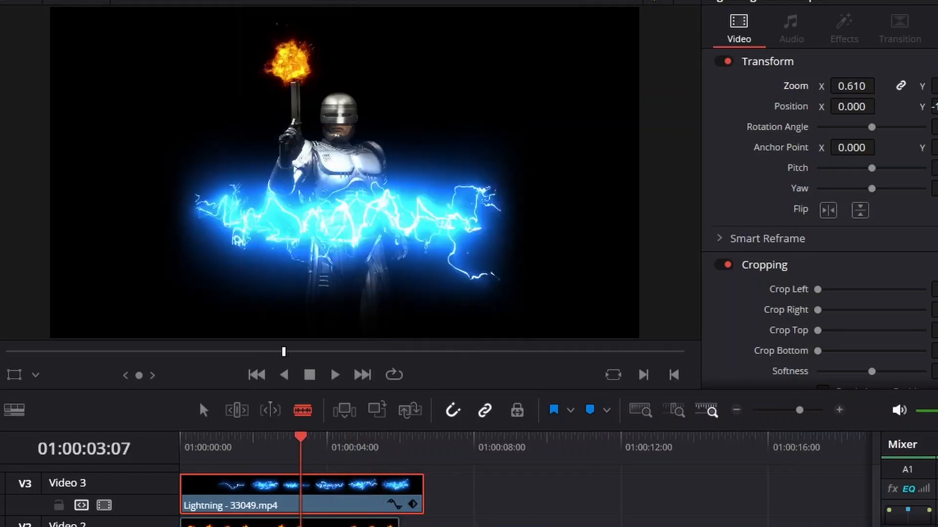
Step: Duplicate the lightning clip after itself on Video 3 and trim the copy to the end of the Fusion Composition
{"action": "key", "text": "a"}
{"action": "right_click", "coordinate": [384, 481]}
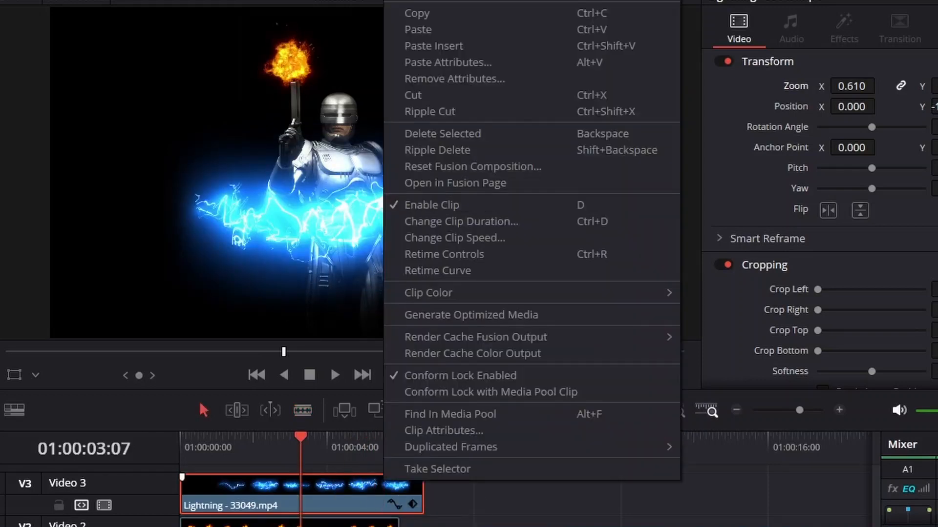
{"action": "left_click", "coordinate": [417, 13]}
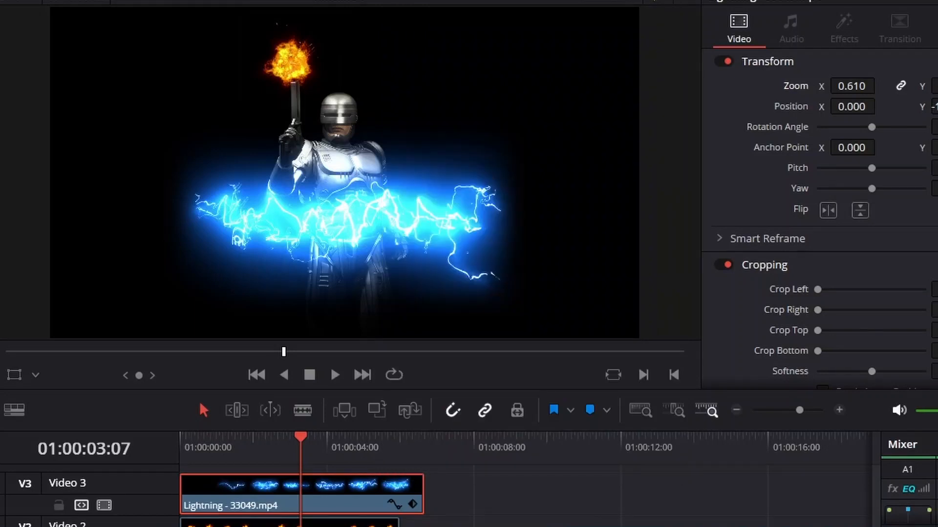
{"action": "key", "text": "Down"}
{"action": "right_click", "coordinate": [442, 481]}
{"action": "left_click", "coordinate": [464, 491]}
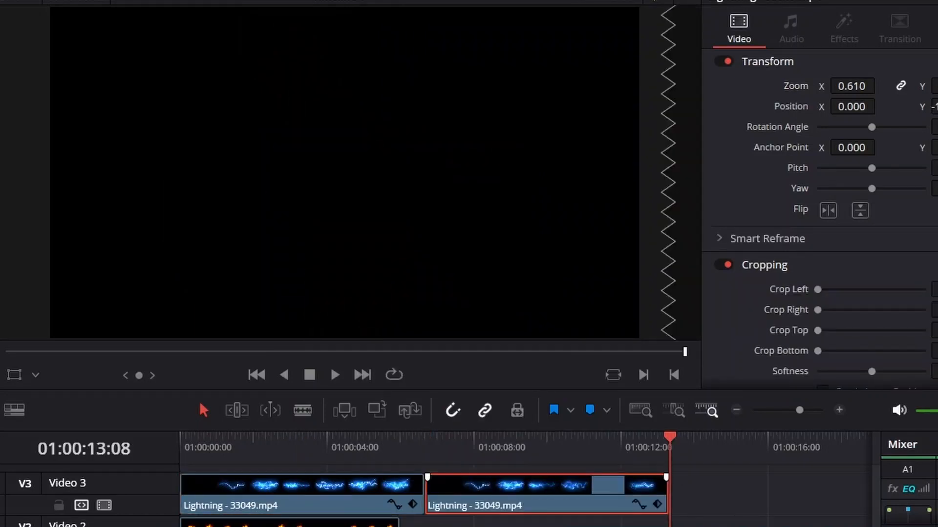
{"action": "left_click_drag", "start_coordinate": [666, 489], "coordinate": [474, 488]}
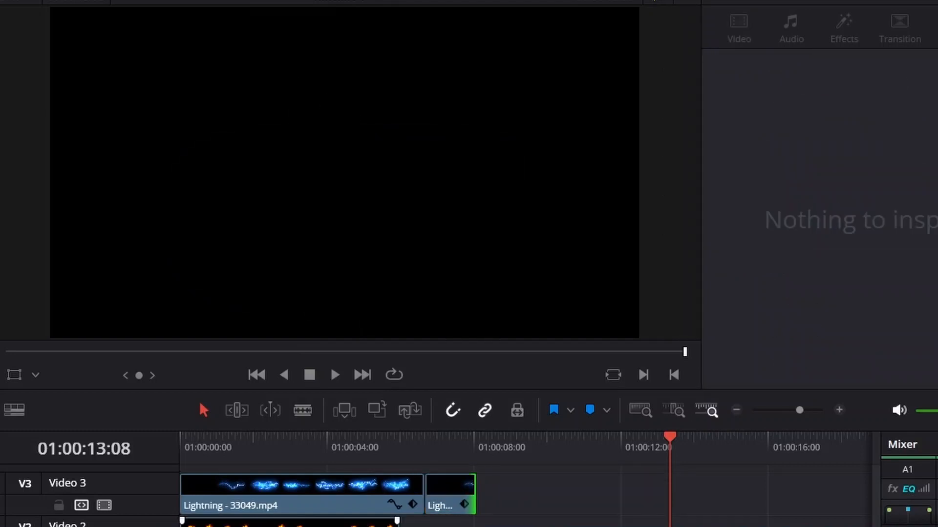
Step: Duplicate the fire clip after itself on Video 2 and trim the copy to the Fusion Composition's end at 01:00:08:02
{"action": "right_click", "coordinate": [299, 524]}
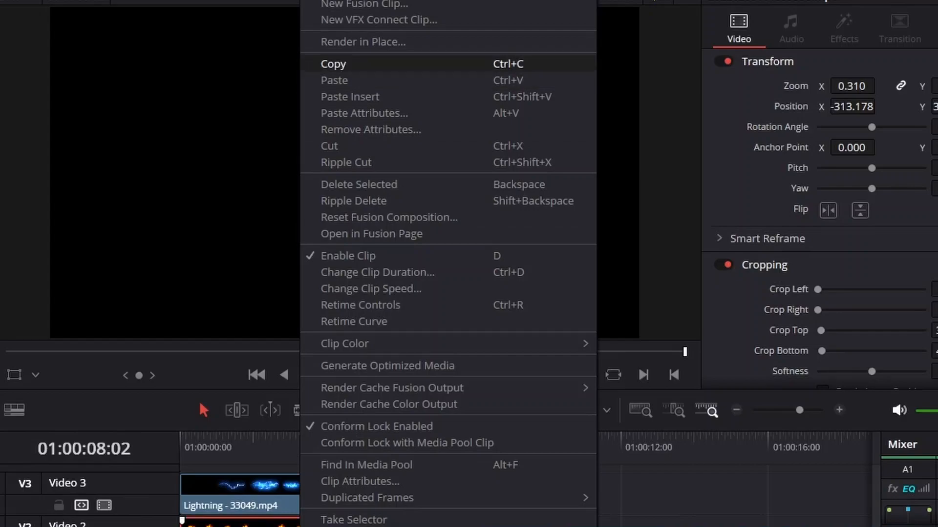
{"action": "left_click", "coordinate": [334, 64]}
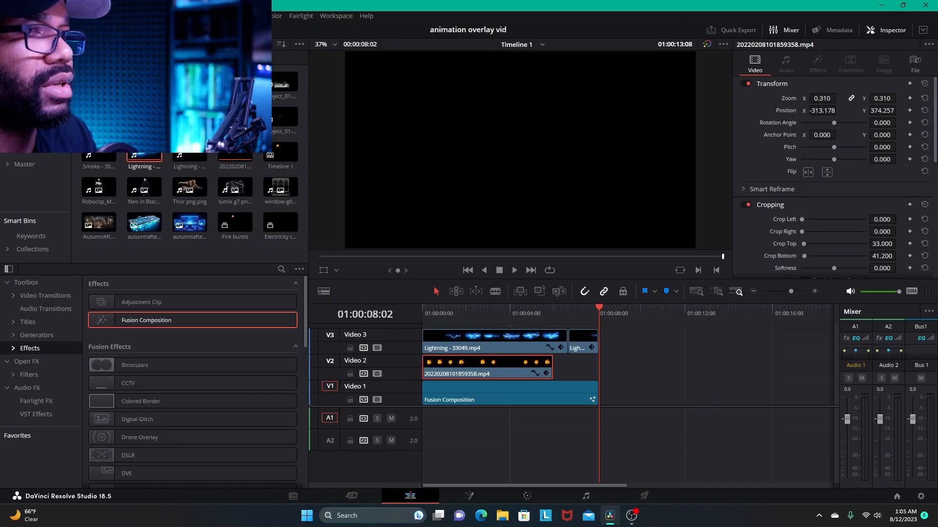
{"action": "key", "text": "Up"}
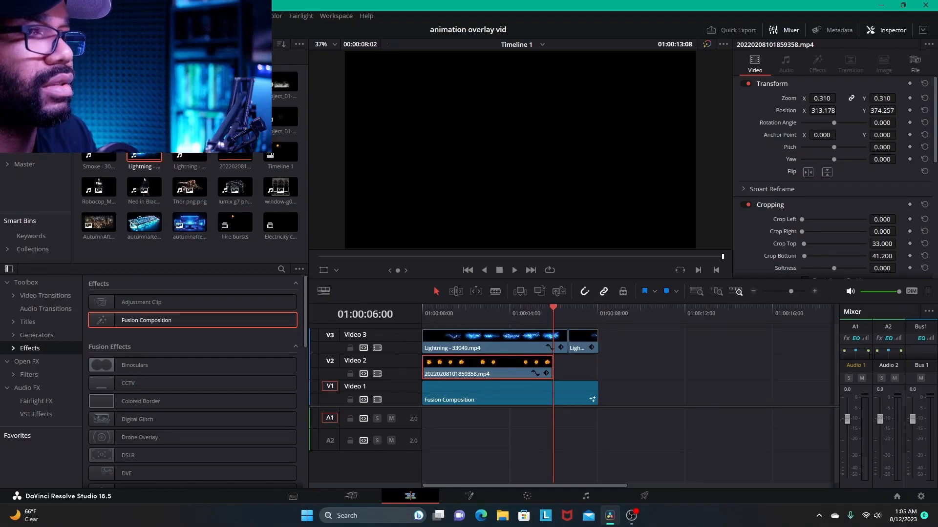
{"action": "key", "text": "ctrl+v"}
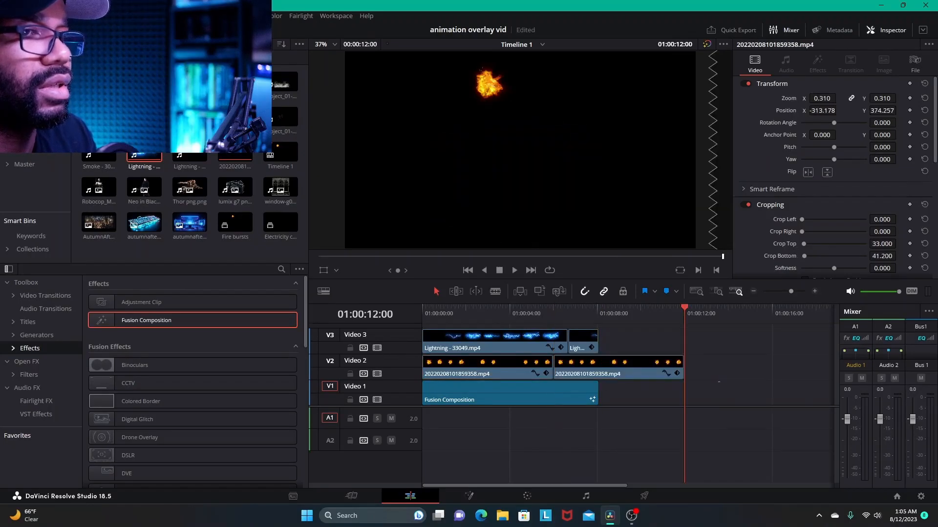
{"action": "left_click_drag", "start_coordinate": [682, 373], "coordinate": [597, 374]}
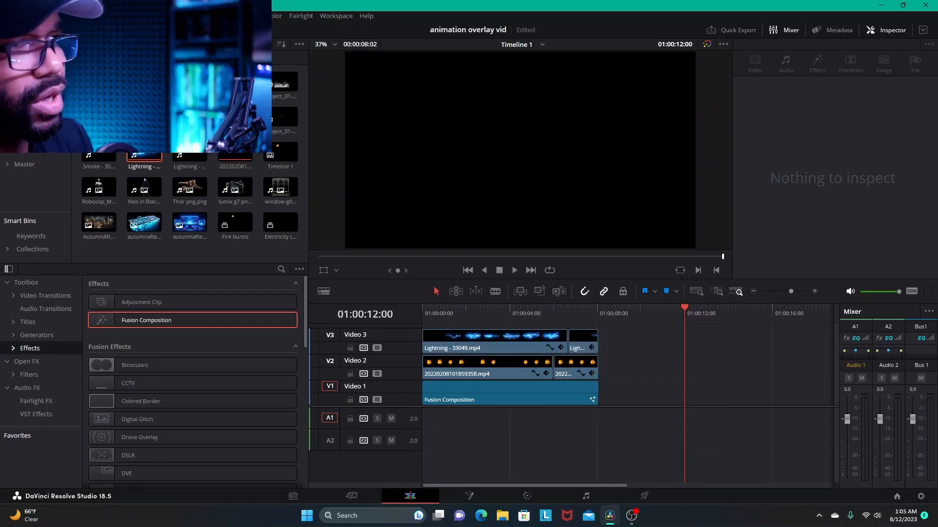
{"action": "key", "text": "Up"}
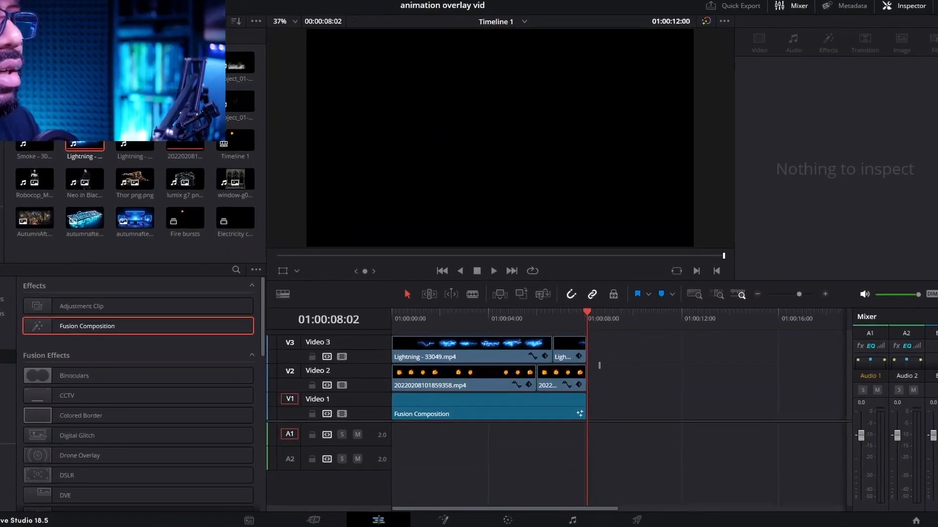
Step: Combine all lightning and fire clips on Video 2 and Video 3 into a compound clip named Lighting Elements
{"action": "left_click_drag", "start_coordinate": [571, 416], "coordinate": [336, 369]}
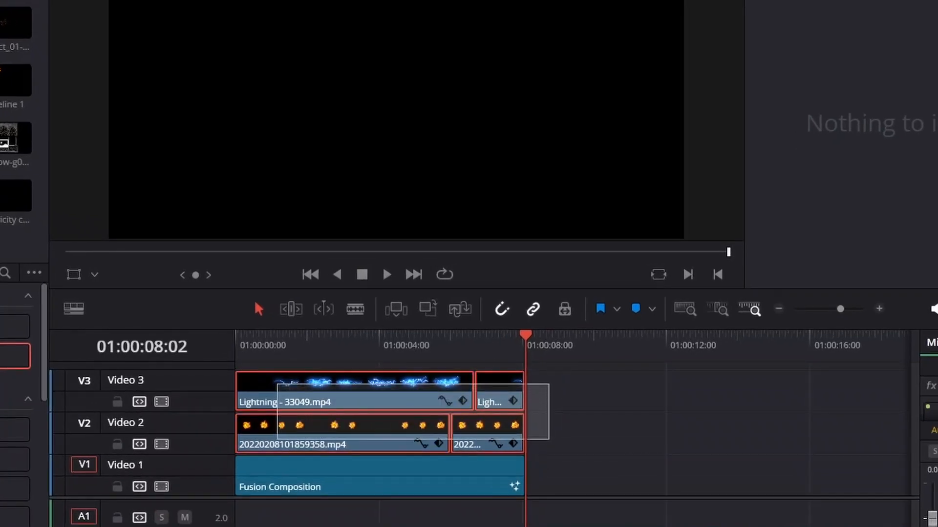
{"action": "left_click_drag", "start_coordinate": [277, 384], "coordinate": [277, 384]}
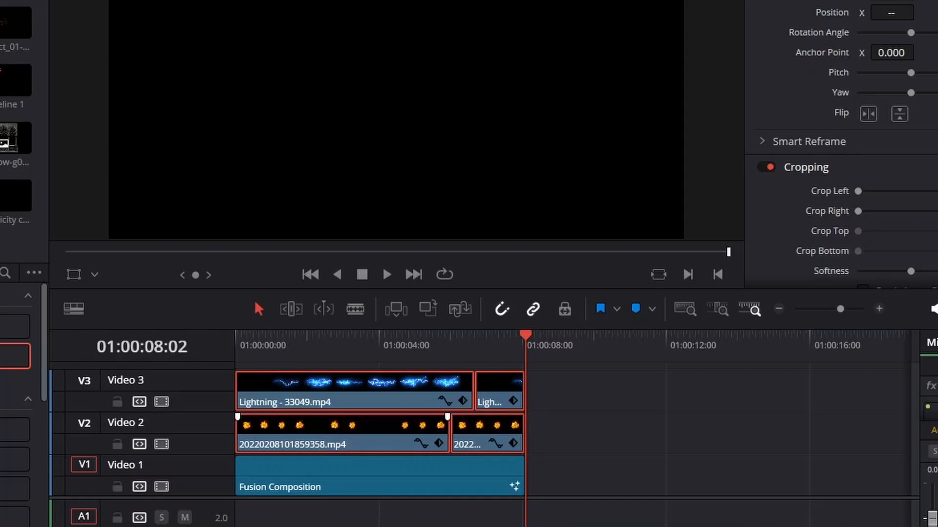
{"action": "right_click", "coordinate": [326, 422]}
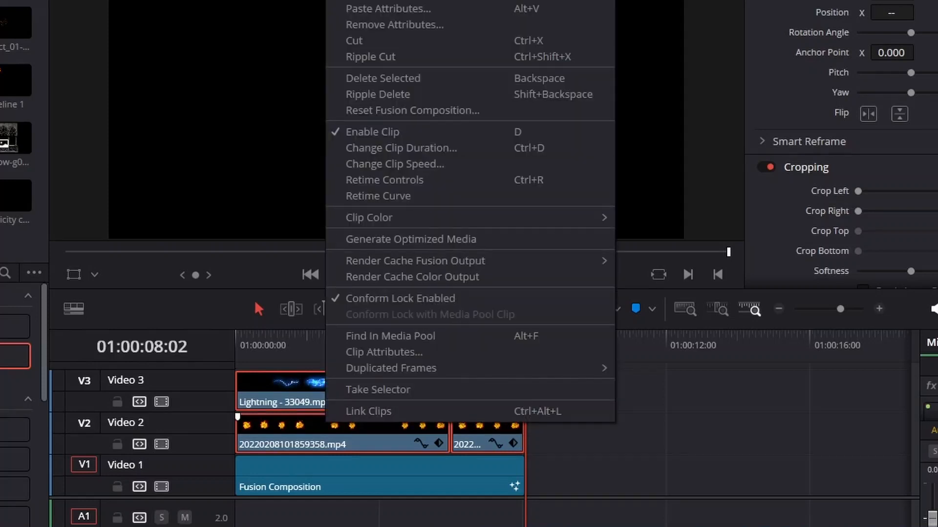
{"action": "left_click", "coordinate": [386, 1]}
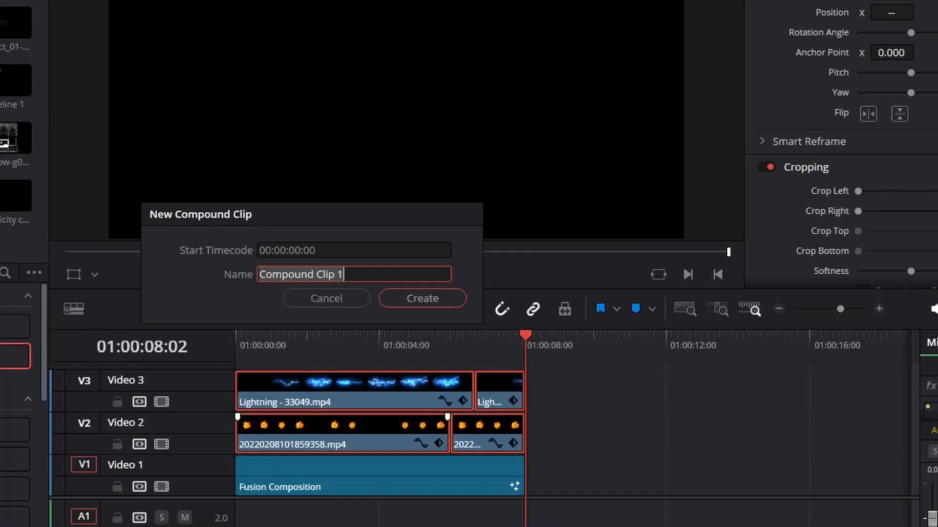
{"action": "type", "text": "Lighting Elements"}
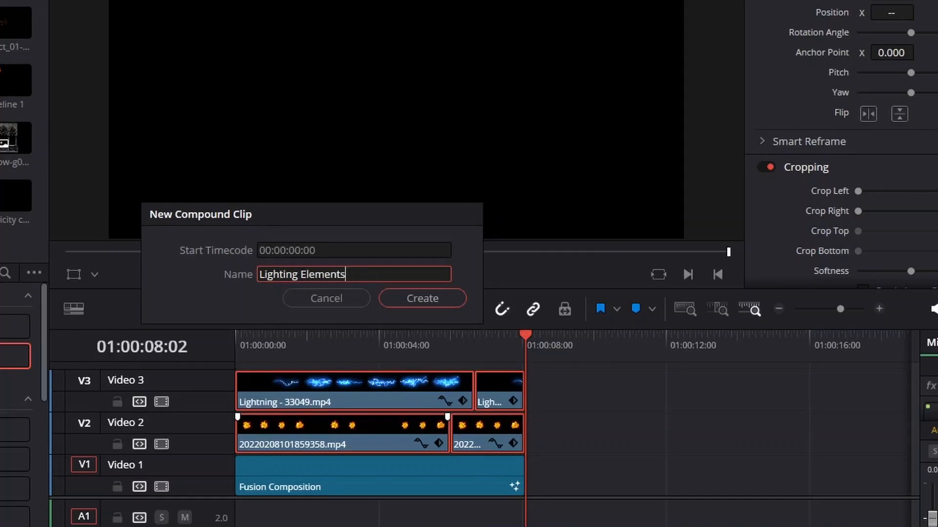
{"action": "key", "text": "Return"}
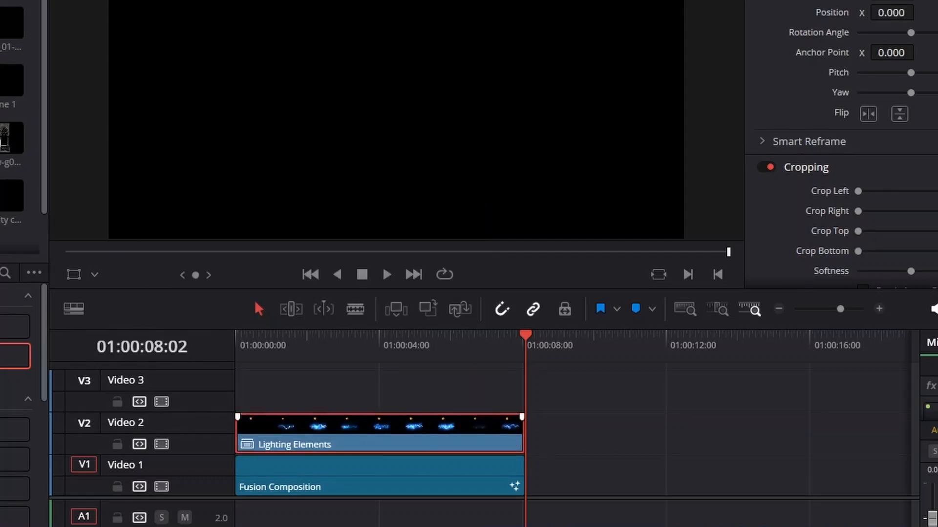
Step: Move the Lighting Elements clip past the end of the Fusion Composition and open the composition in the Fusion page
{"action": "left_click_drag", "start_coordinate": [313, 442], "coordinate": [602, 442]}
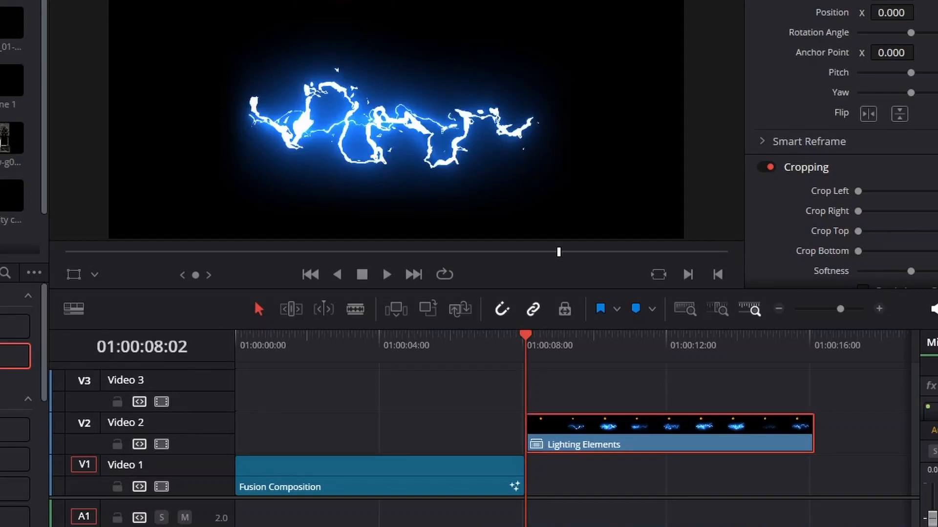
{"action": "left_click", "coordinate": [379, 475]}
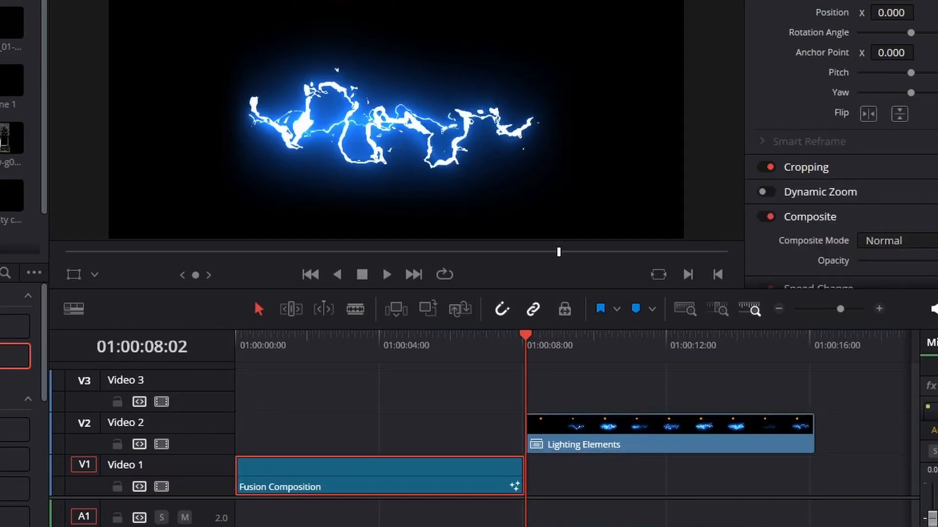
{"action": "key", "text": "Home"}
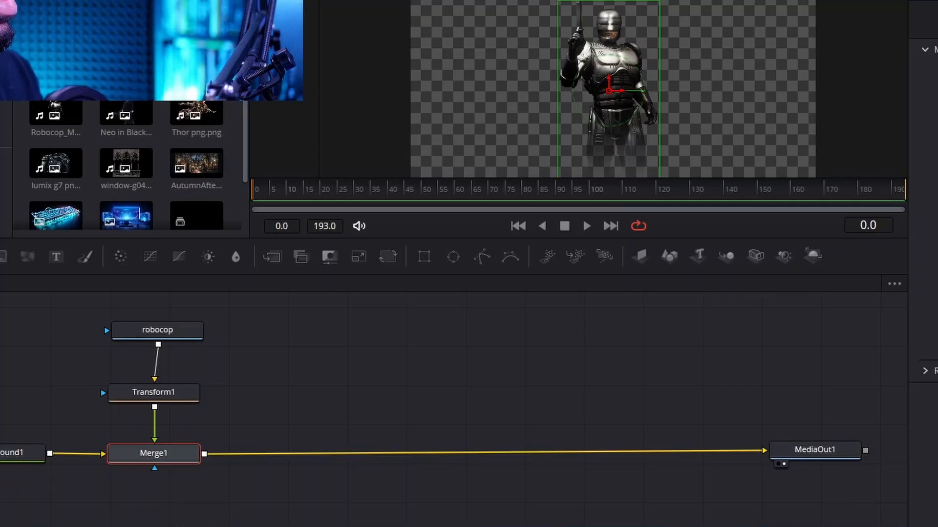
Step: Add the Lighting Elements compound clip to the node graph as a media node and rename it lighting
{"action": "scroll", "coordinate": [127, 166], "scroll_direction": "down", "scroll_amount": 3}
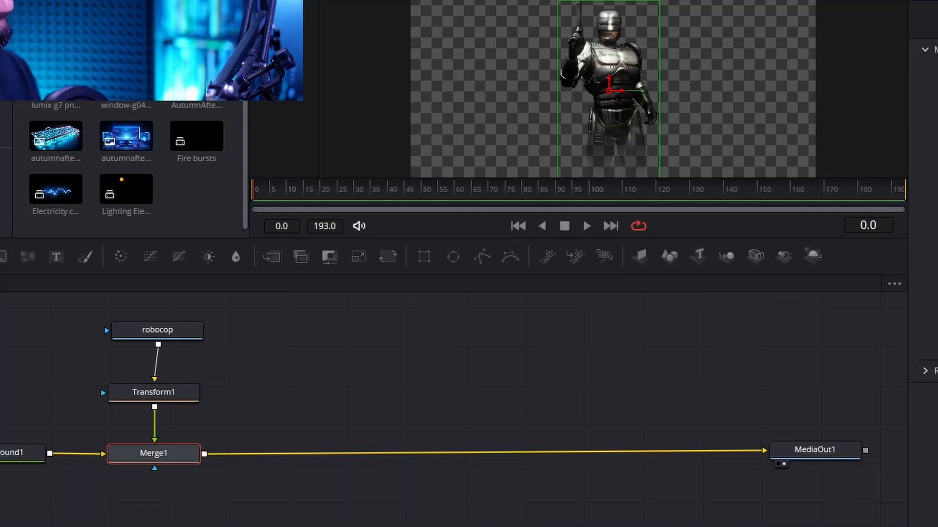
{"action": "left_click", "coordinate": [125, 190]}
{"action": "left_click_drag", "start_coordinate": [126, 190], "coordinate": [341, 334]}
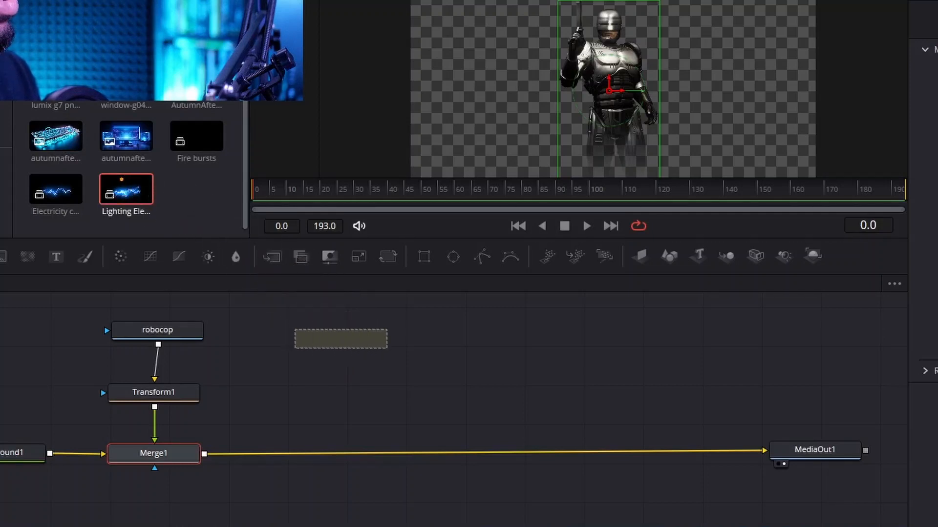
{"action": "right_click", "coordinate": [341, 338]}
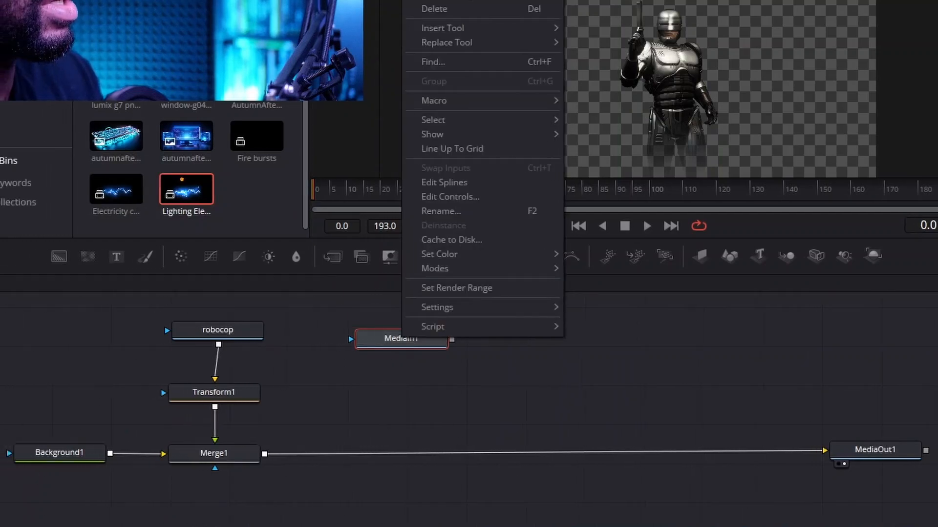
{"action": "left_click", "coordinate": [418, 211]}
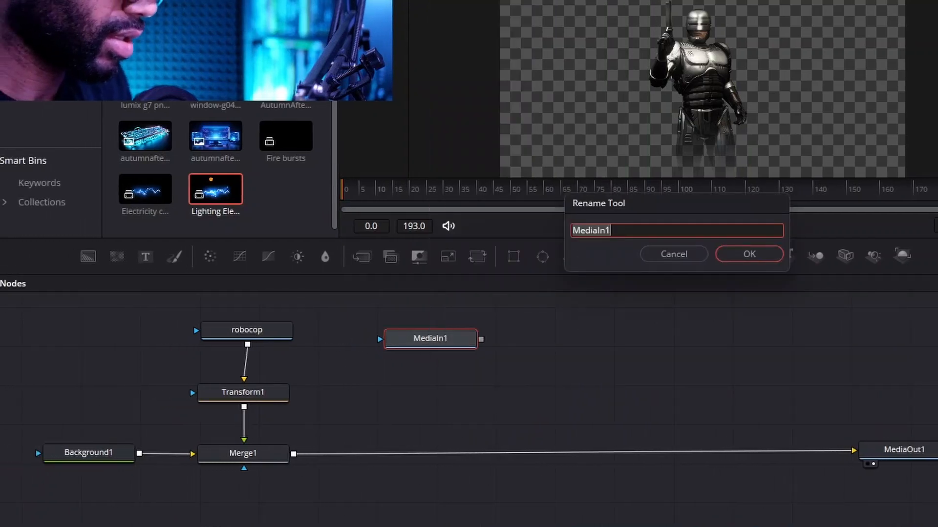
{"action": "type", "text": "lighting"}
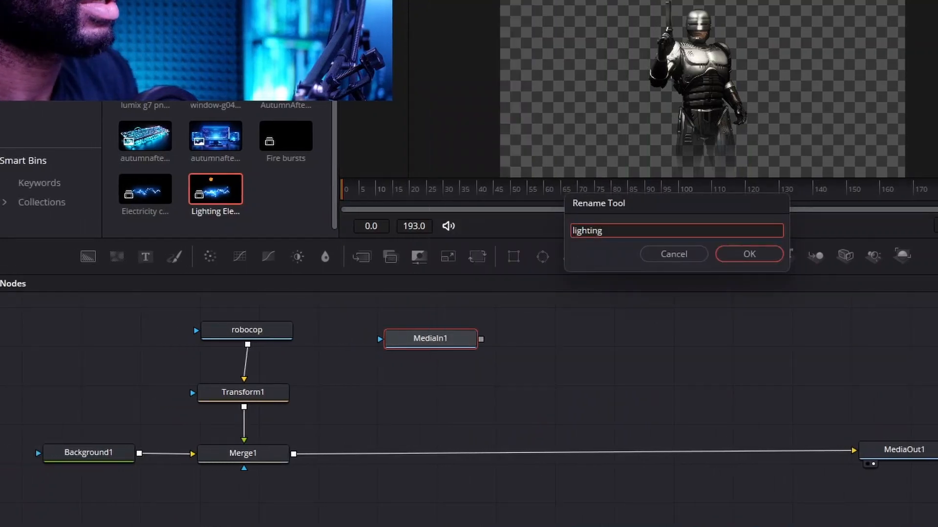
{"action": "key", "text": "Return"}
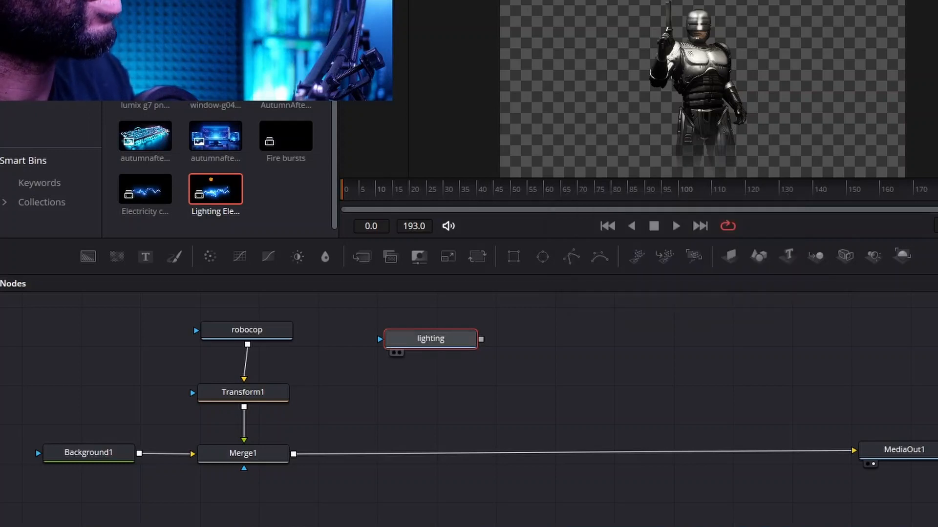
Step: Merge the lighting node over Merge1's output and insert a Transform node between lighting and the new merge
{"action": "left_click_drag", "start_coordinate": [481, 339], "coordinate": [293, 454]}
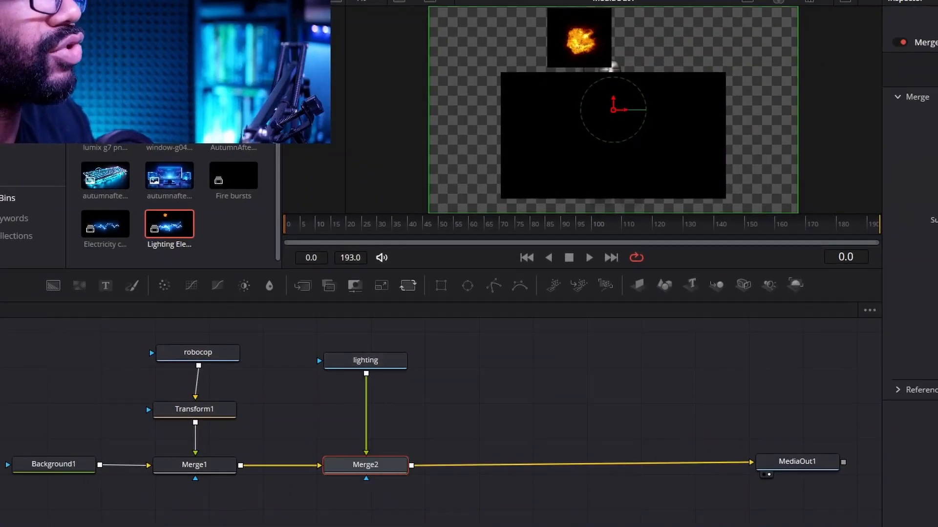
{"action": "left_click_drag", "start_coordinate": [408, 286], "coordinate": [365, 412]}
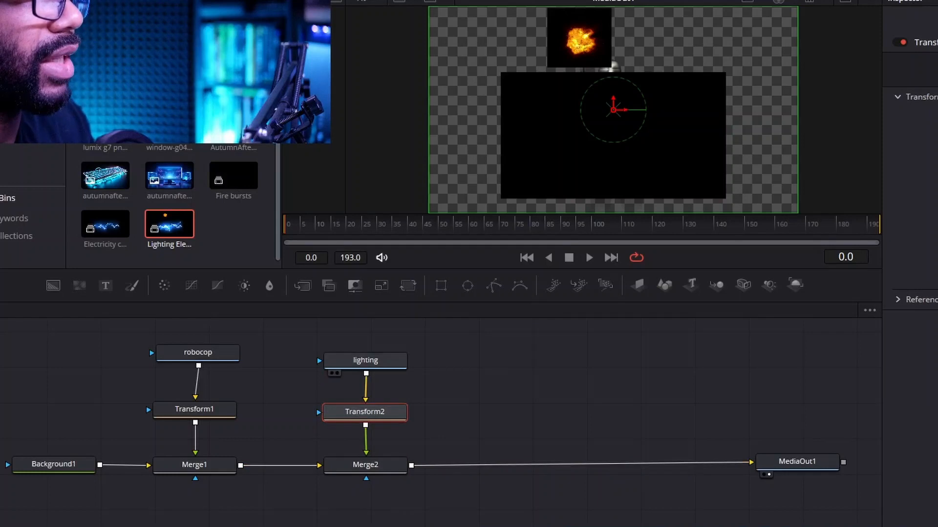
{"action": "left_click_drag", "start_coordinate": [365, 360], "coordinate": [360, 352]}
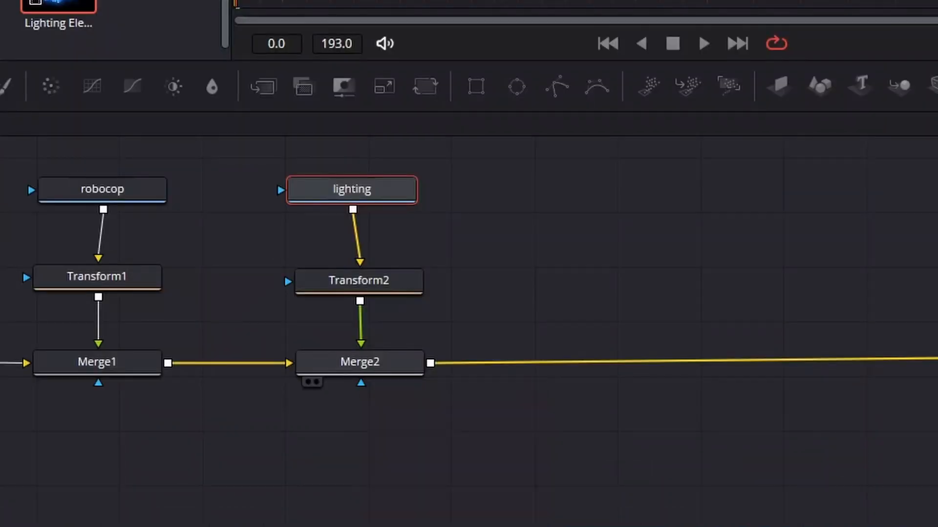
Step: Lower Merge2's Alpha Gain to its minimum so the lighting clip's black background drops out
{"action": "left_click", "coordinate": [365, 465]}
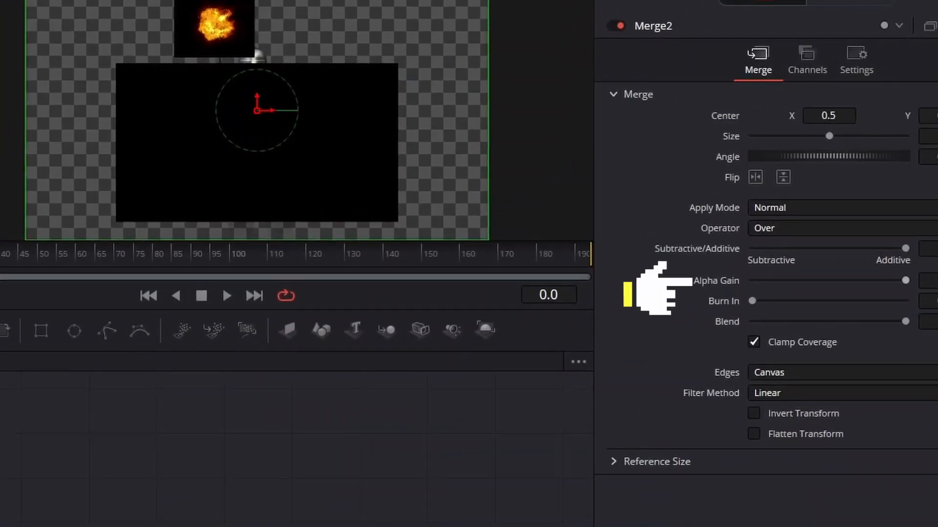
{"action": "left_click_drag", "start_coordinate": [905, 280], "coordinate": [752, 281]}
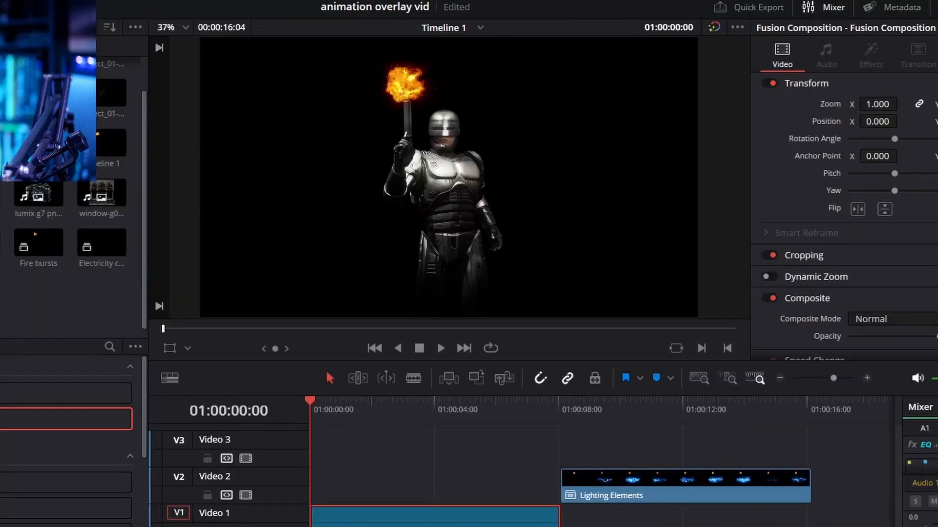
Step: Delete the Lighting Elements clip from Video 2 on the Edit page and play the Fusion Composition from the start
{"action": "right_click", "coordinate": [711, 480]}
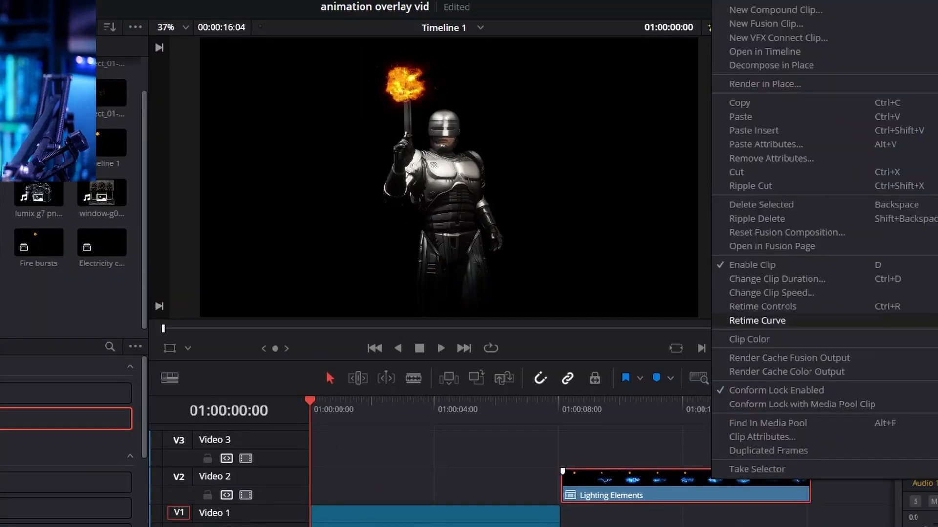
{"action": "left_click", "coordinate": [760, 205]}
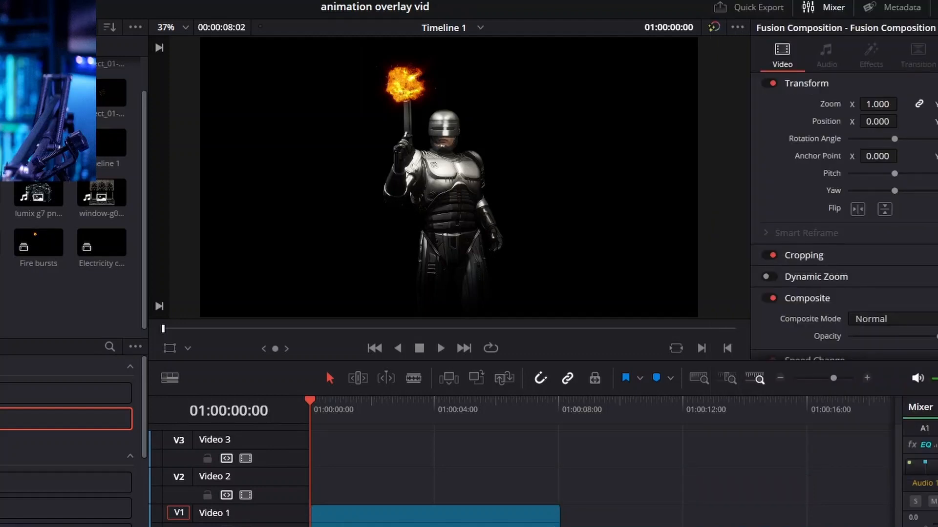
{"action": "key", "text": "space"}
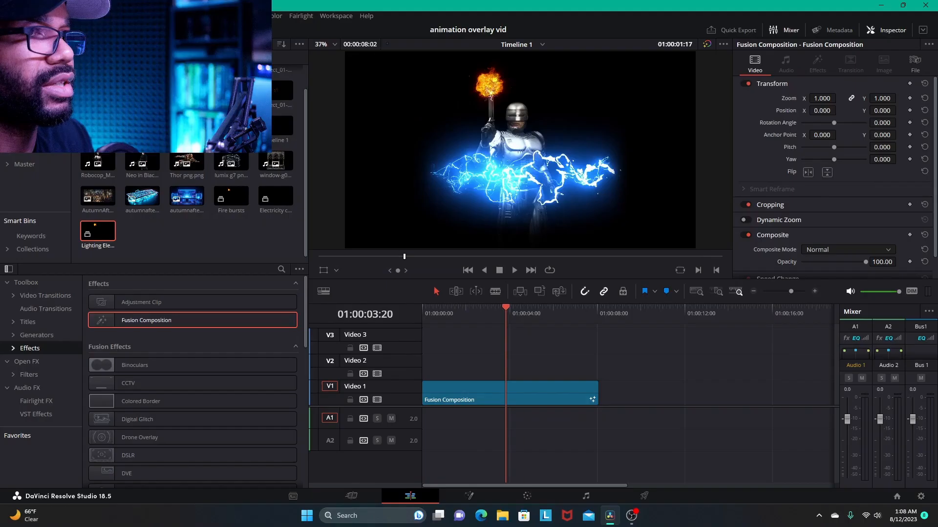
{"action": "left_click_drag", "start_coordinate": [566, 307], "coordinate": [423, 308]}
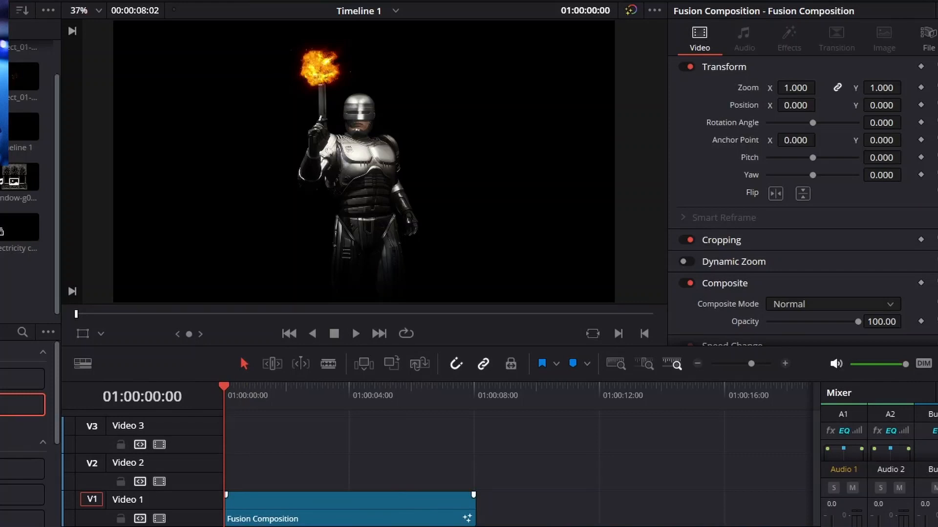
{"action": "left_click", "coordinate": [350, 508]}
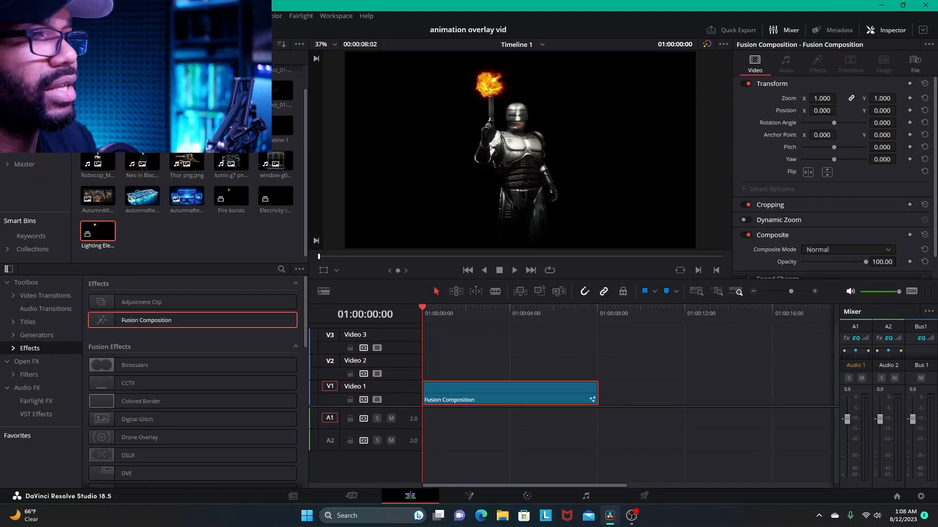
{"action": "mouse_move", "coordinate": [423, 308]}
{"action": "left_mouse_down"}
{"action": "mouse_move", "coordinate": [555, 307]}
{"action": "mouse_move", "coordinate": [423, 307]}
{"action": "left_mouse_up"}
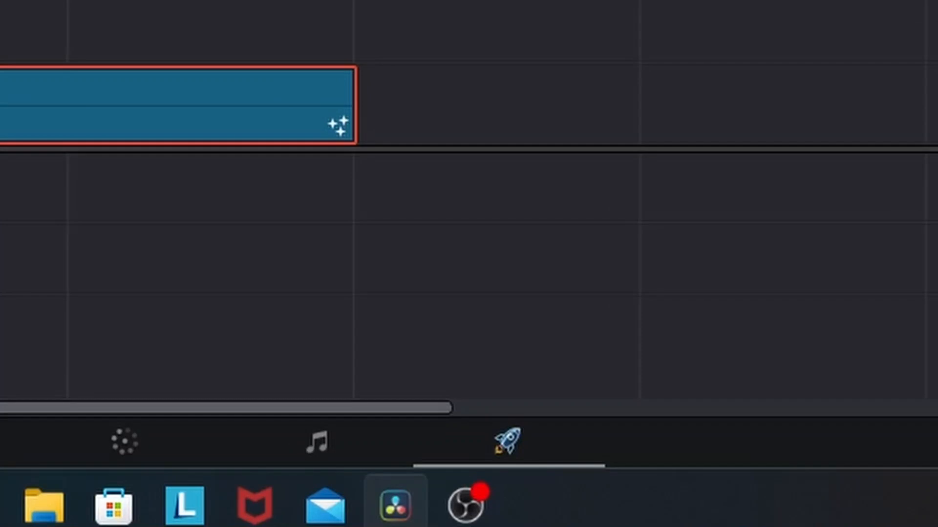
Step: Open the Deliver page and review the video export formats, keeping QuickTime
{"action": "left_click", "coordinate": [508, 442]}
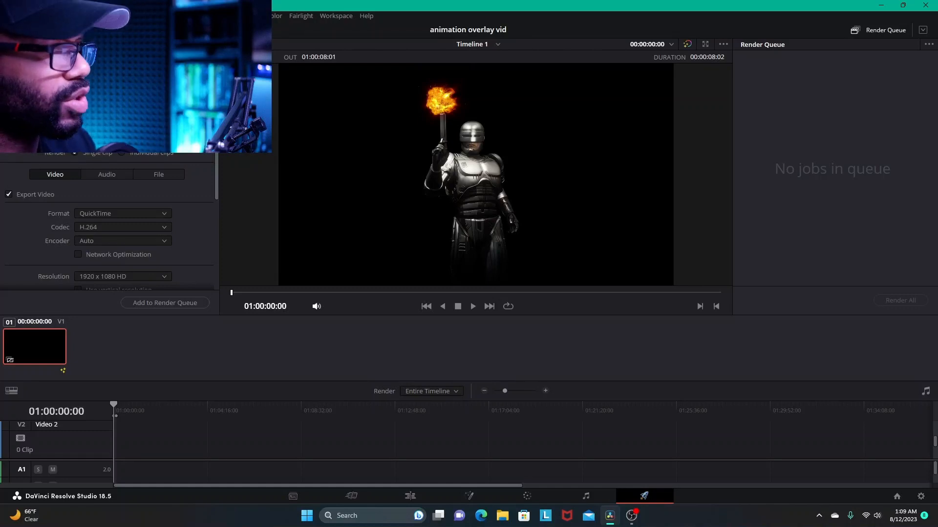
{"action": "scroll", "coordinate": [112, 230], "scroll_direction": "down", "scroll_amount": 2}
{"action": "scroll", "coordinate": [112, 230], "scroll_direction": "up", "scroll_amount": 2}
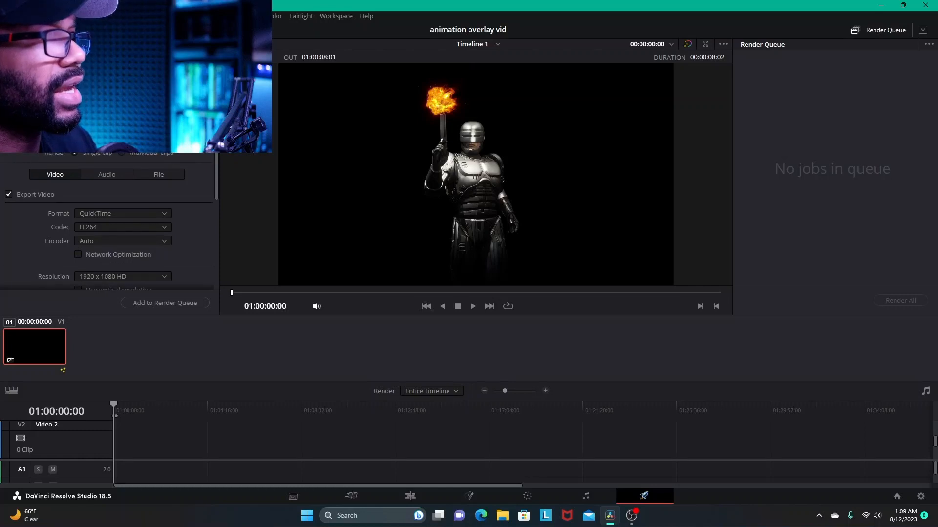
{"action": "scroll", "coordinate": [129, 274], "scroll_direction": "down", "scroll_amount": 1}
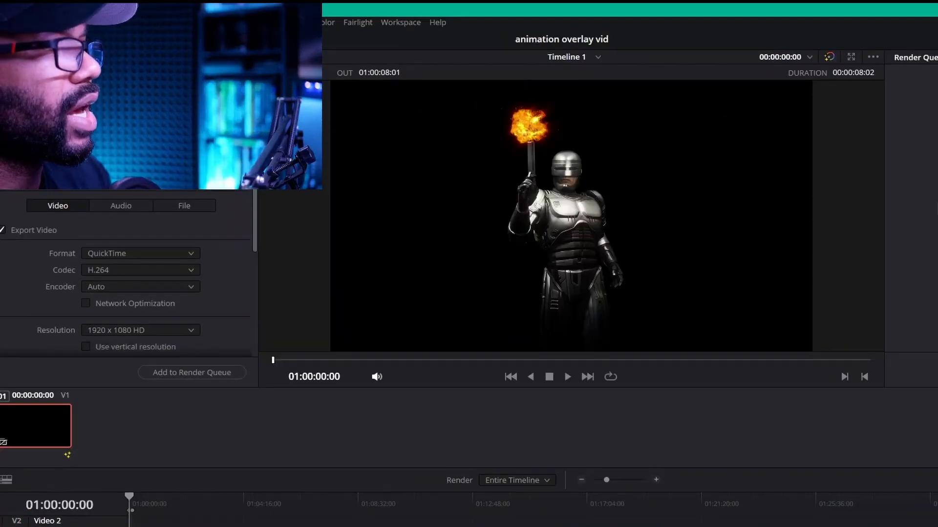
{"action": "scroll", "coordinate": [129, 274], "scroll_direction": "up", "scroll_amount": 1}
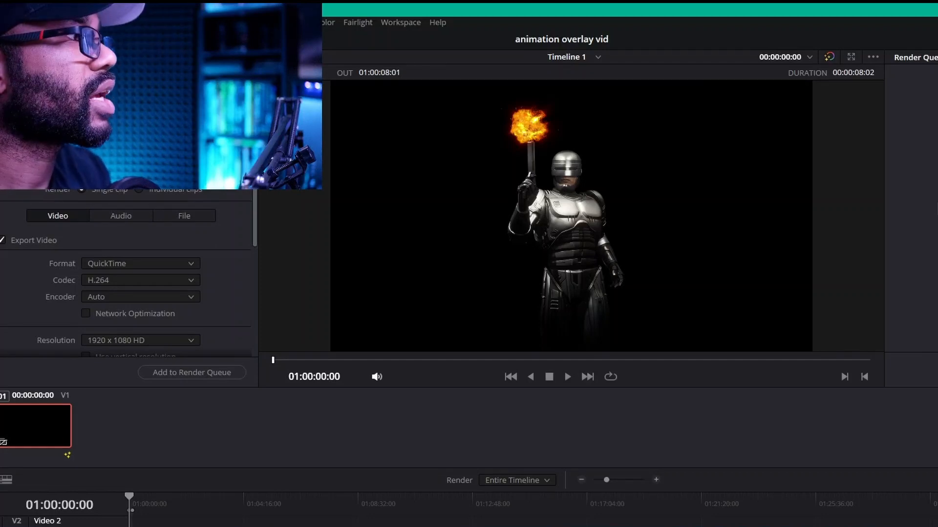
{"action": "scroll", "coordinate": [129, 272], "scroll_direction": "down", "scroll_amount": 2}
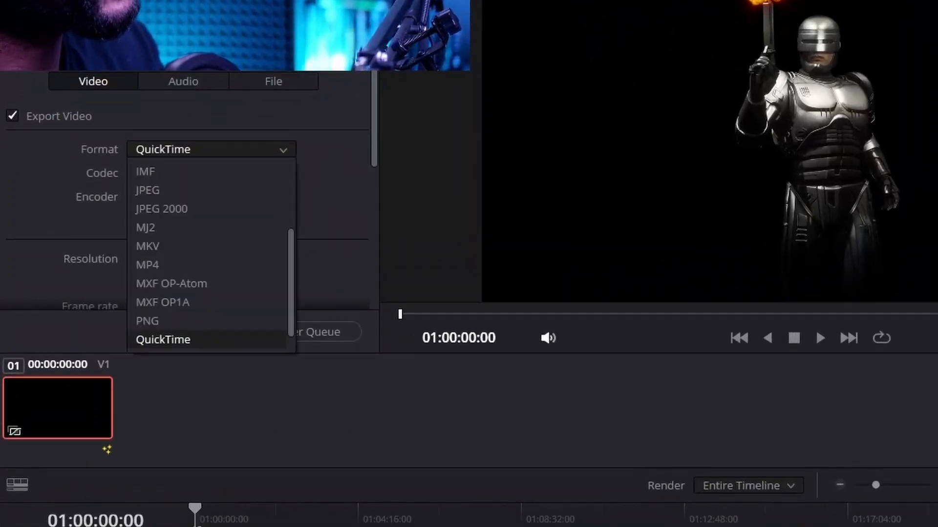
{"action": "key", "text": "Escape"}
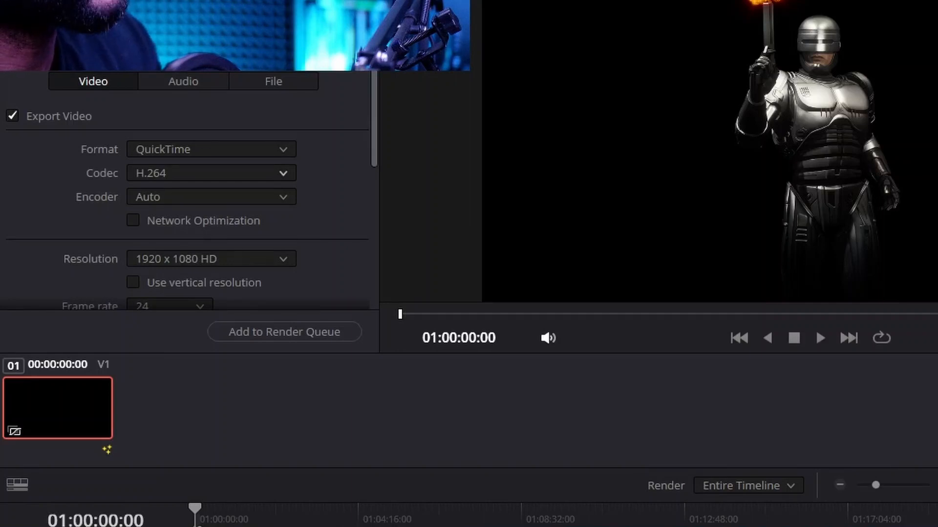
Step: Set the export codec to GoPro CineForm and its type to RGB 16-bit
{"action": "left_click", "coordinate": [282, 174]}
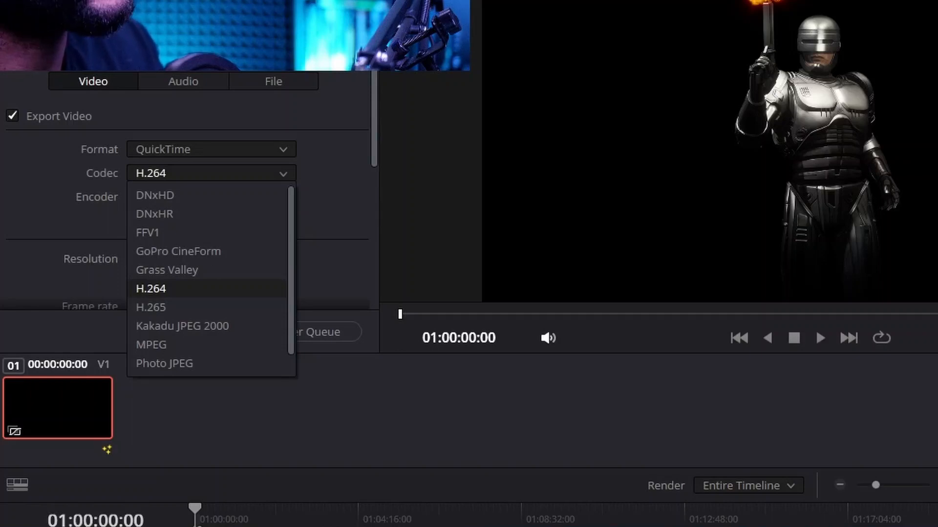
{"action": "key", "text": "Escape"}
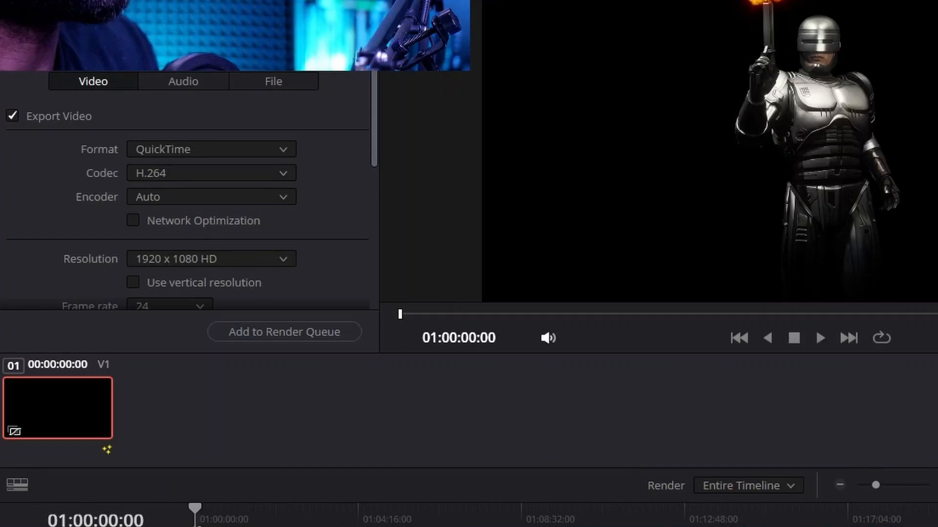
{"action": "scroll", "coordinate": [191, 190], "scroll_direction": "down", "scroll_amount": 1}
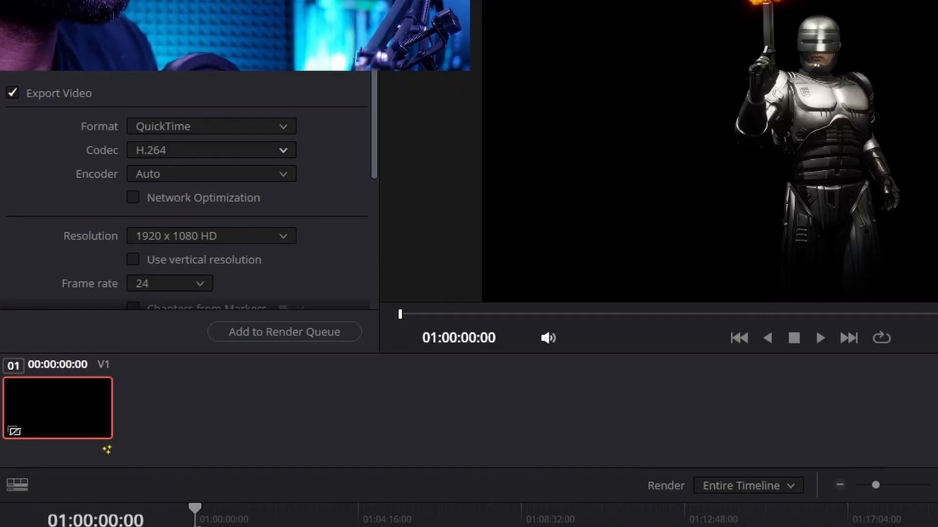
{"action": "left_click", "coordinate": [211, 150]}
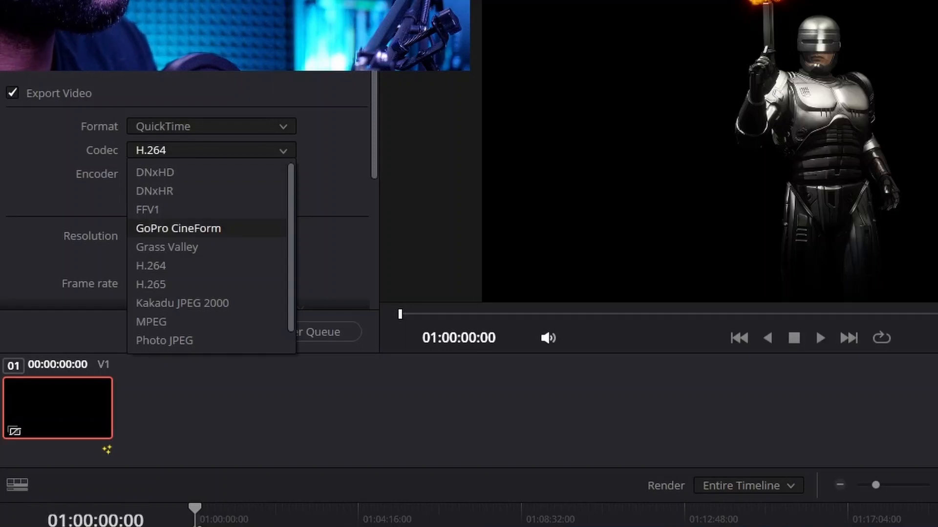
{"action": "left_click", "coordinate": [178, 228]}
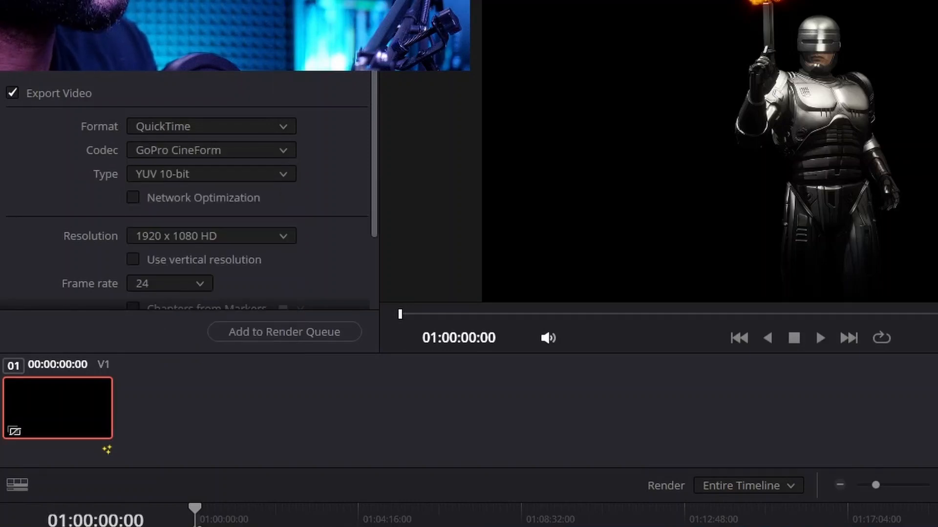
{"action": "left_click", "coordinate": [211, 174]}
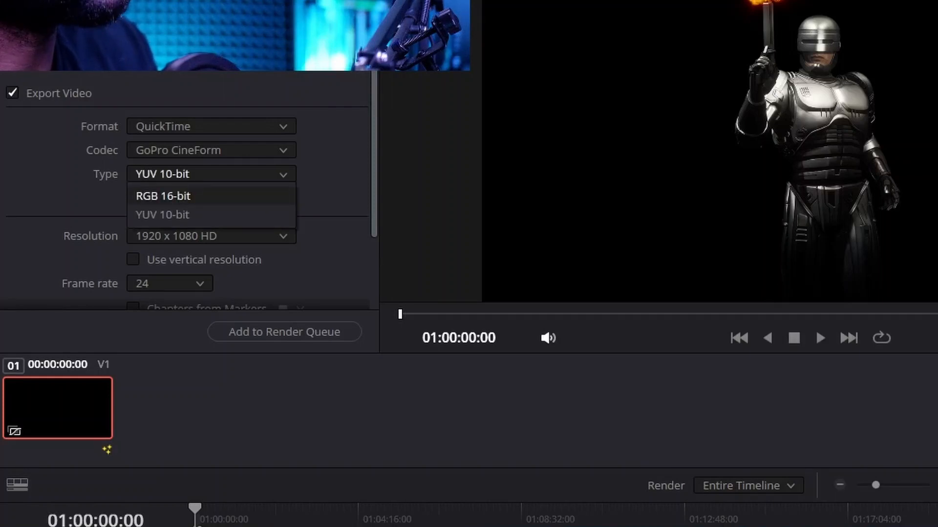
{"action": "left_click", "coordinate": [163, 195]}
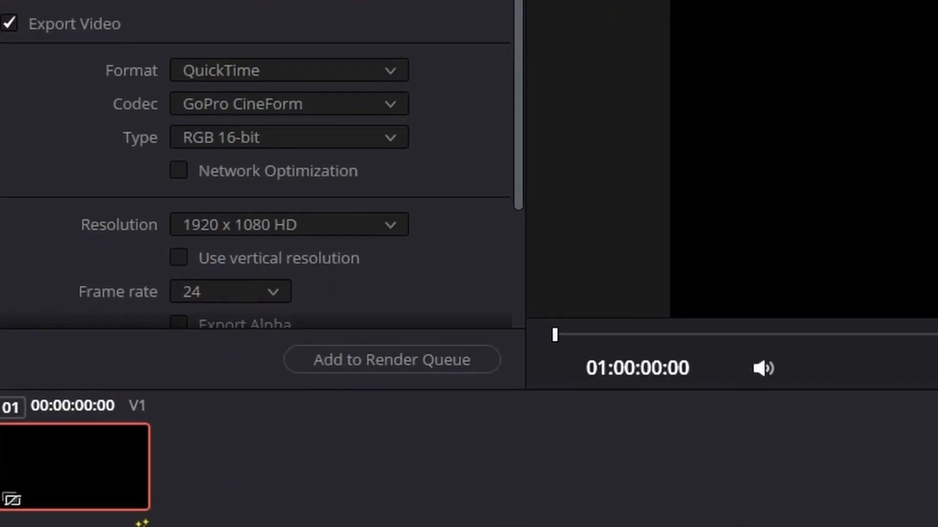
Step: Enable Export Alpha in the video export settings
{"action": "scroll", "coordinate": [262, 165], "scroll_direction": "down", "scroll_amount": 5}
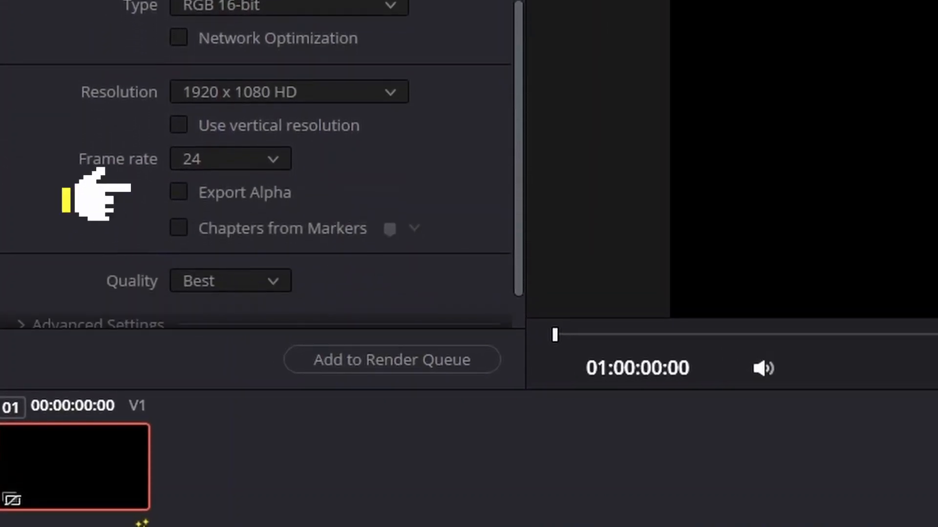
{"action": "left_click", "coordinate": [179, 192]}
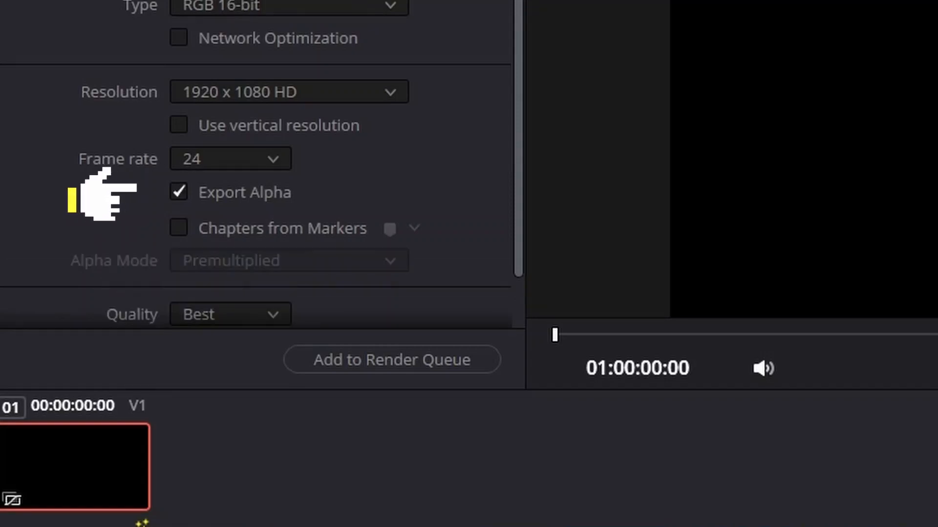
{"action": "scroll", "coordinate": [262, 164], "scroll_direction": "down", "scroll_amount": 3}
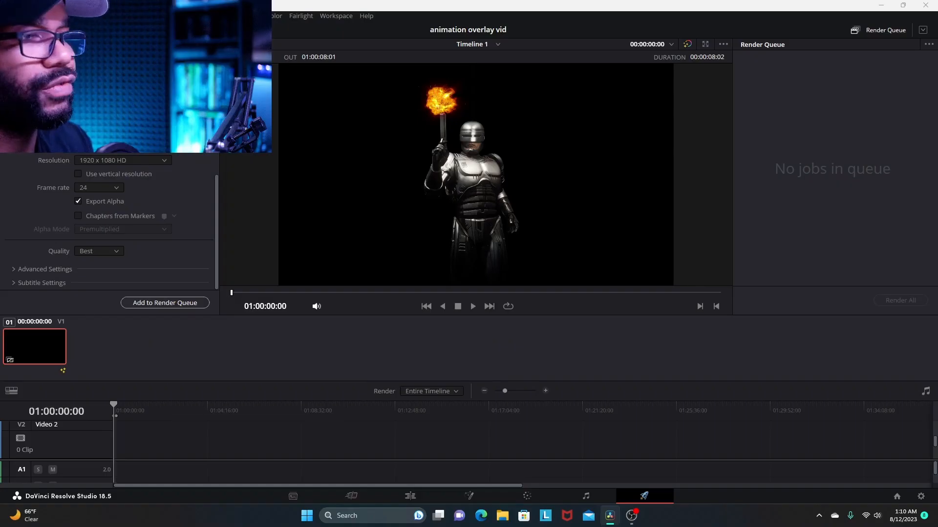
Step: Add the timeline to the render queue as "robocop animation" in the Animations MOV overlays folder and render the job
{"action": "left_click", "coordinate": [391, 360]}
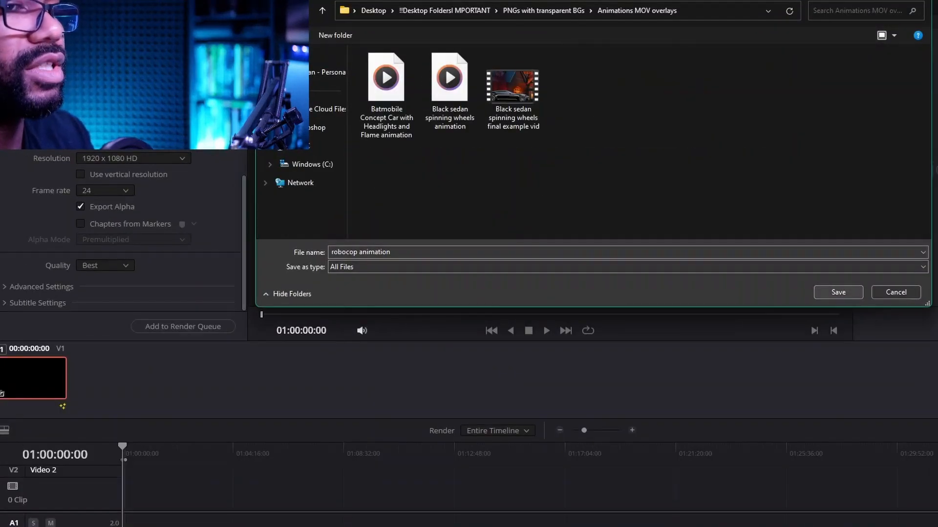
{"action": "key", "text": "Return"}
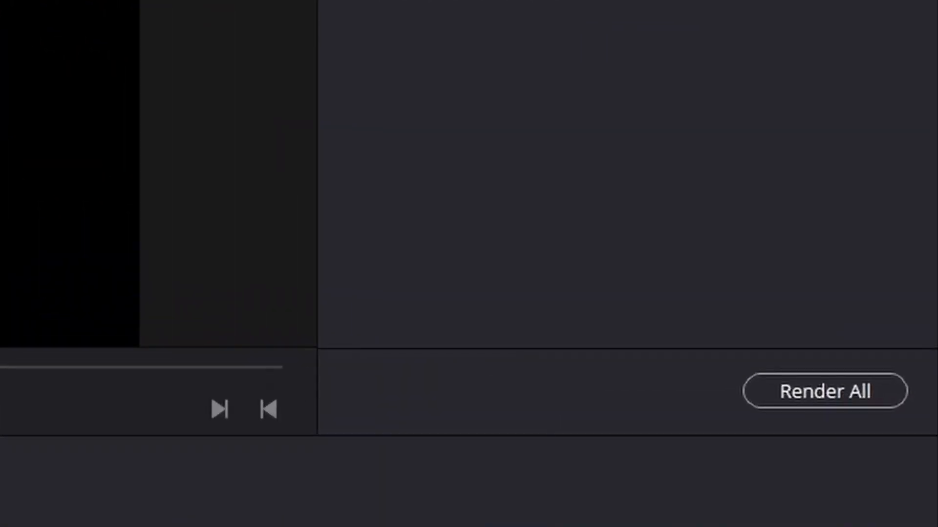
{"action": "left_click", "coordinate": [825, 391]}
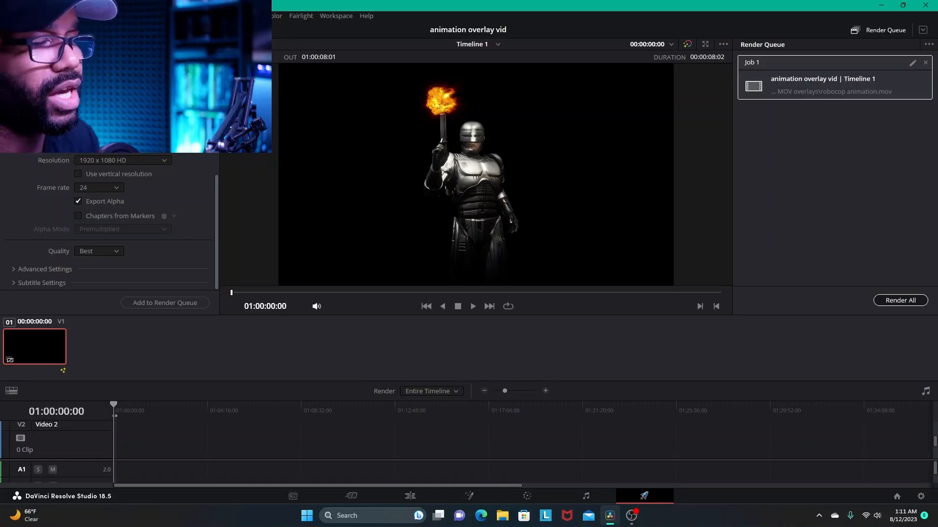
{"action": "left_click", "coordinate": [900, 300]}
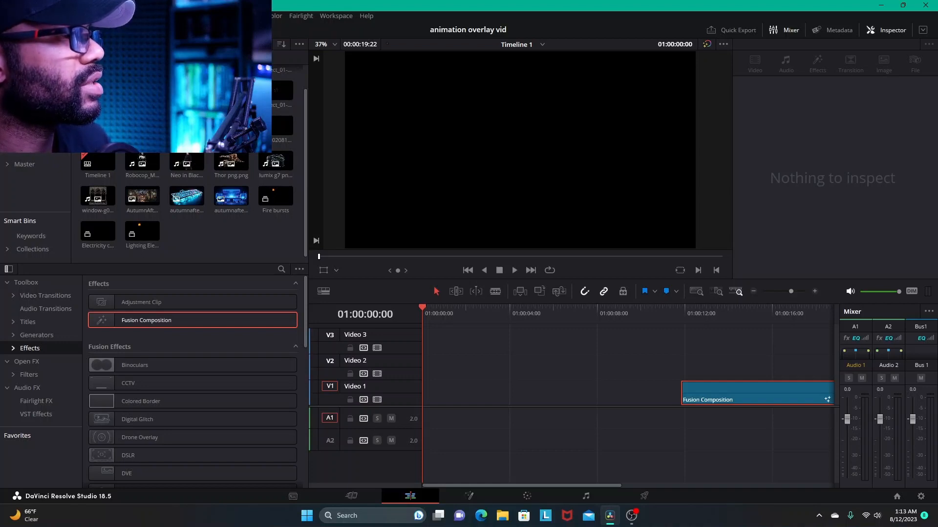
Step: Place the rendered robocop animation.mov at the start of Video 1 and return the playhead to the timeline start
{"action": "left_click_drag", "start_coordinate": [142, 164], "coordinate": [440, 393]}
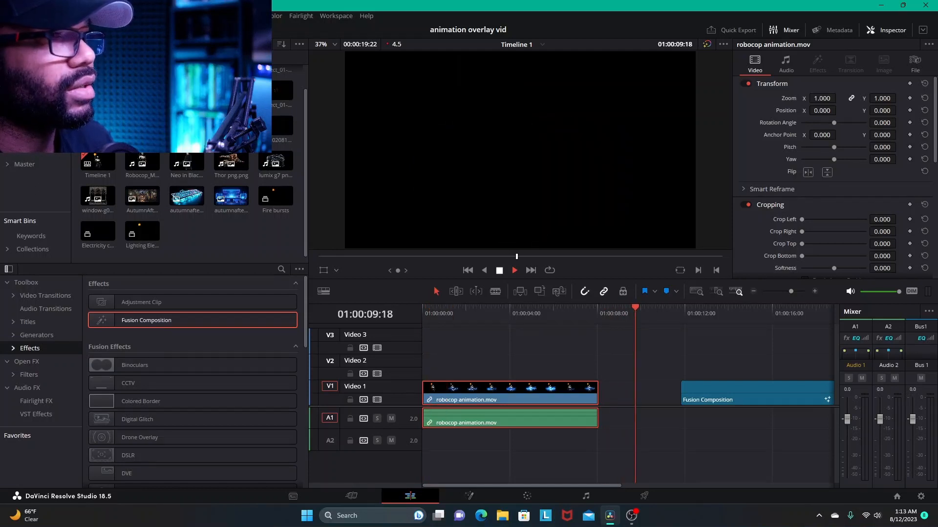
{"action": "key", "text": "space"}
{"action": "key", "text": "Up"}
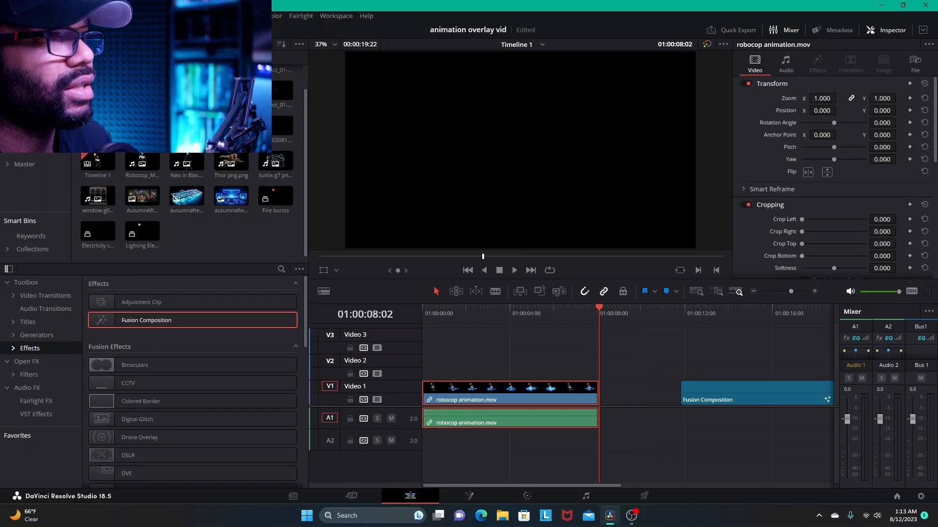
{"action": "key", "text": "Home"}
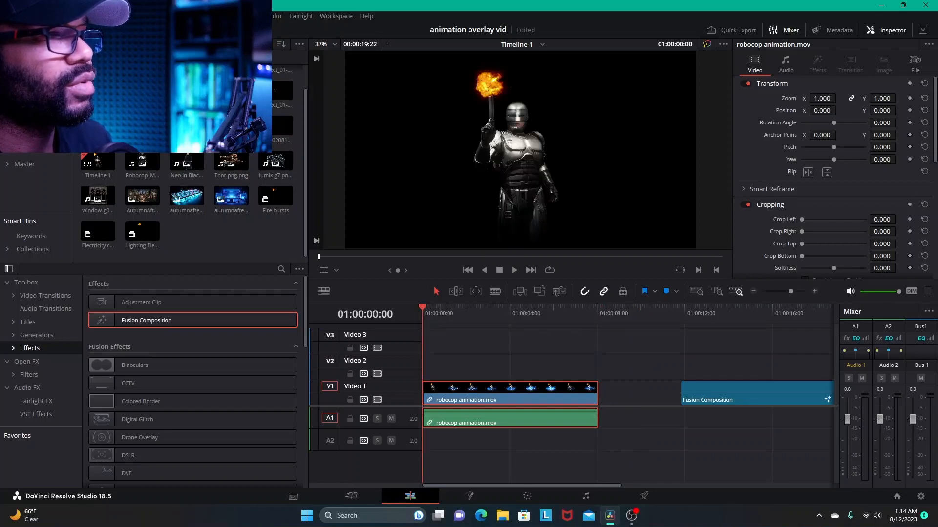
Step: Play robocop animation.mov repeatedly from the timeline start to check the fire and lightning animation
{"action": "key", "text": "space"}
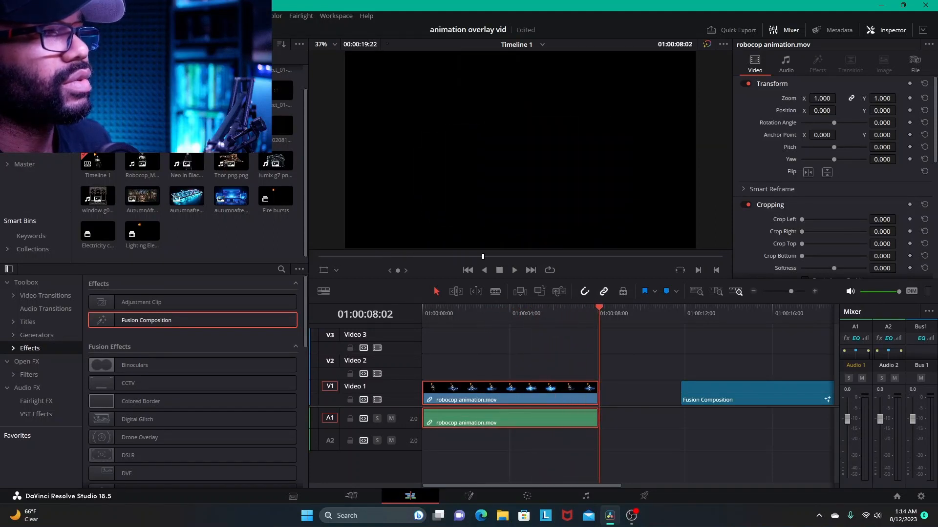
{"action": "key", "text": "Home"}
{"action": "key", "text": "space"}
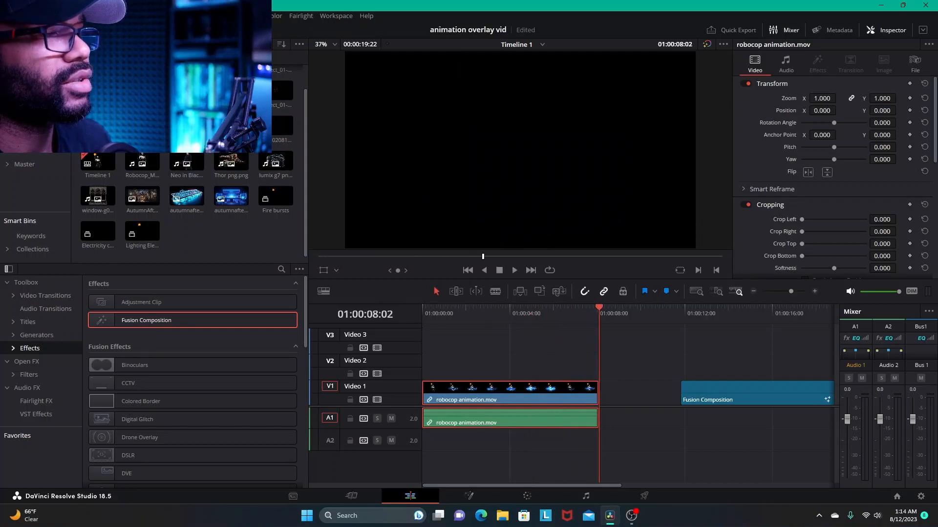
{"action": "key", "text": "Home"}
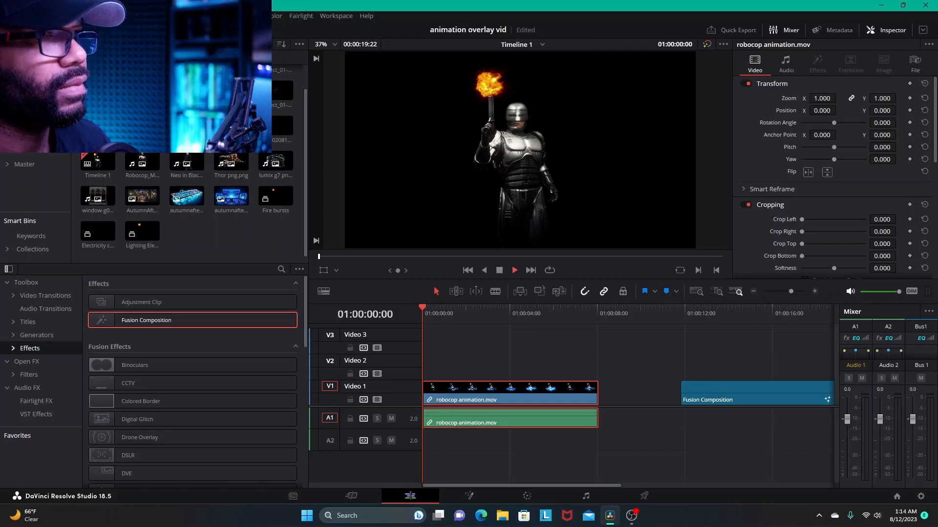
{"action": "key", "text": "space"}
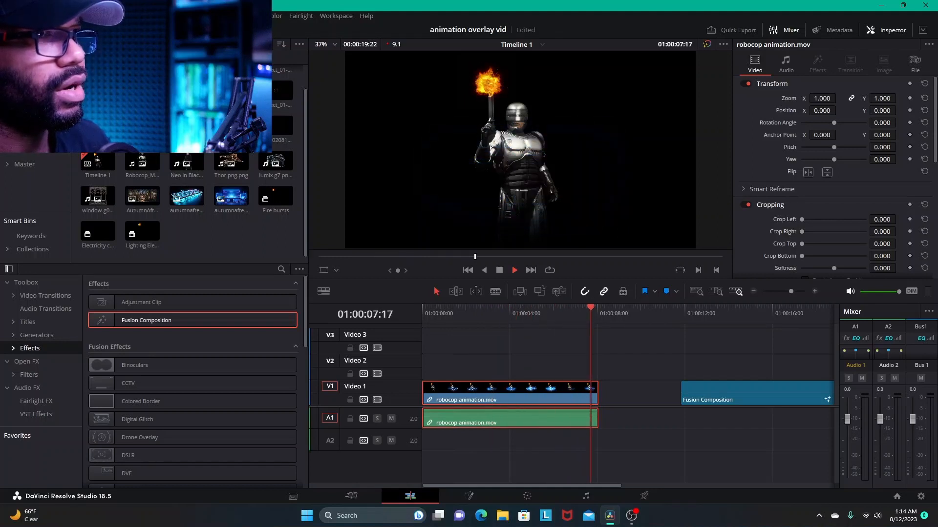
Step: Stop playback and paste a copy of robocop animation.mov directly after the original clip on Video 1
{"action": "key", "text": "space"}
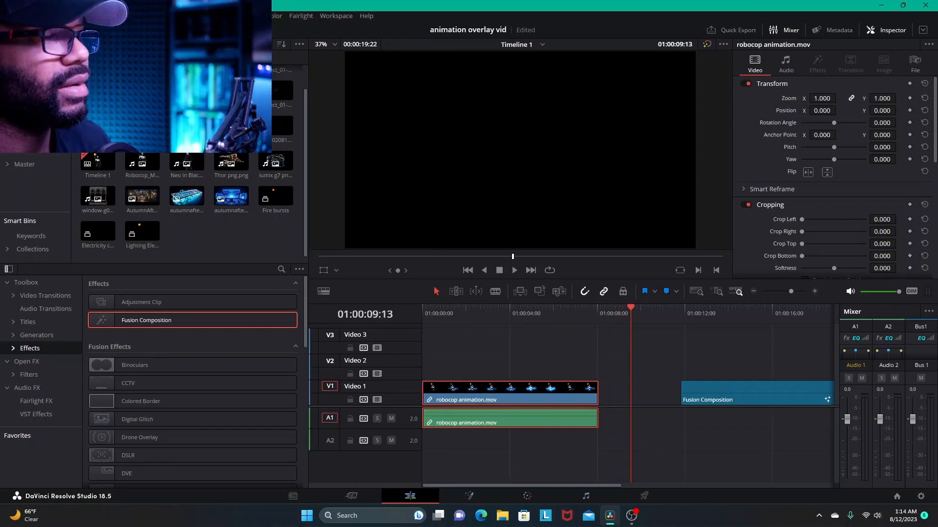
{"action": "key", "text": "Home"}
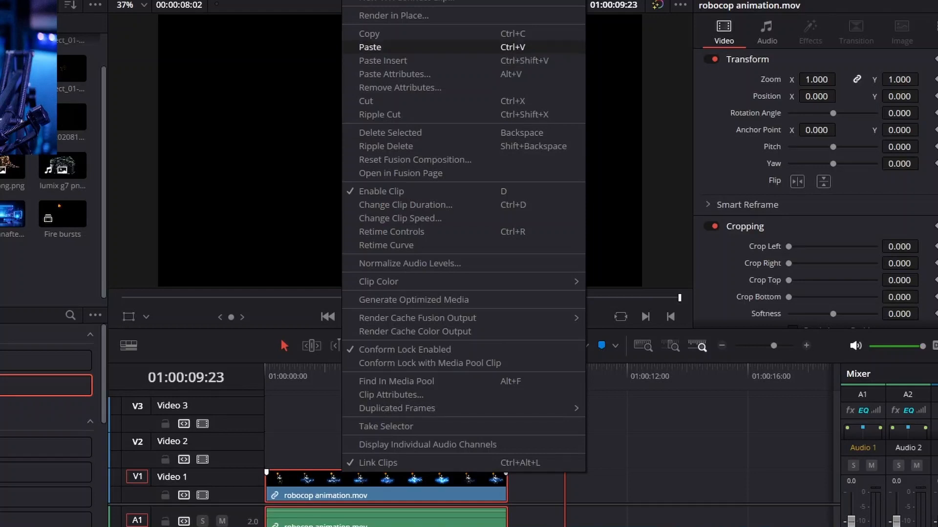
{"action": "left_click", "coordinate": [370, 34]}
{"action": "key", "text": "Up"}
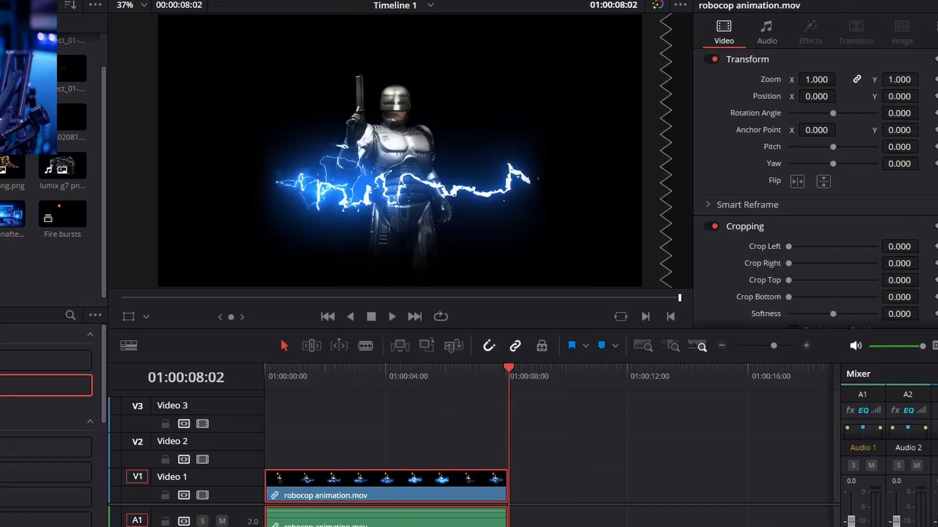
{"action": "right_click", "coordinate": [528, 490]}
{"action": "left_click", "coordinate": [554, 500]}
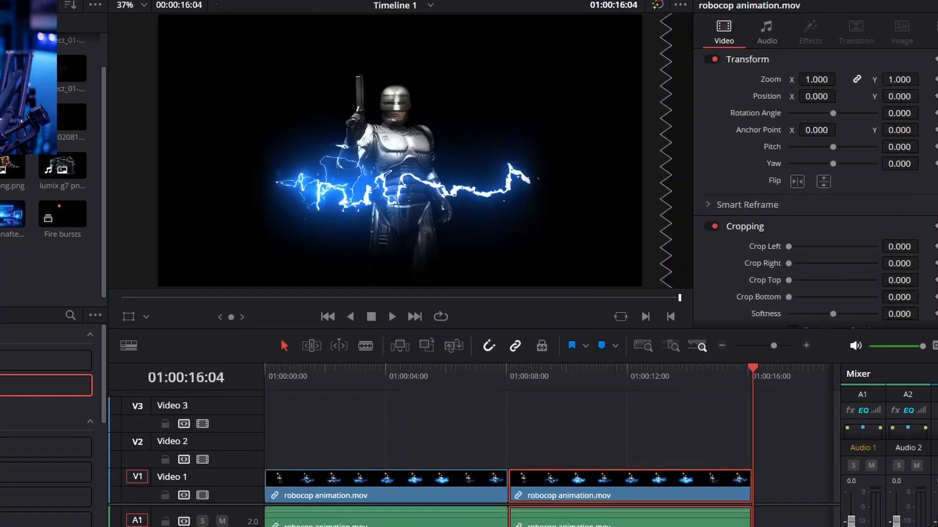
Step: Play the two consecutive robocop animation.mov clips from the timeline start to check how the animation repeats
{"action": "key", "text": "Home"}
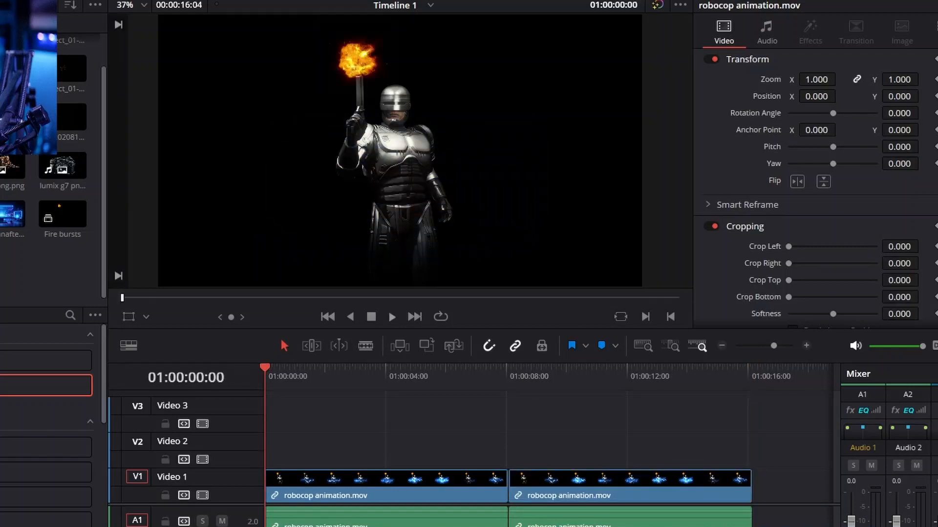
{"action": "key", "text": "space"}
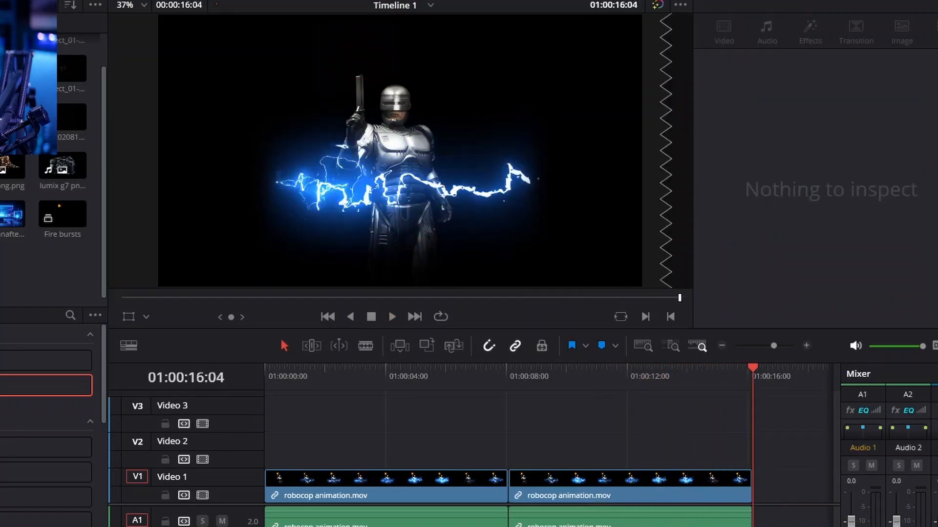
{"action": "key", "text": "Home"}
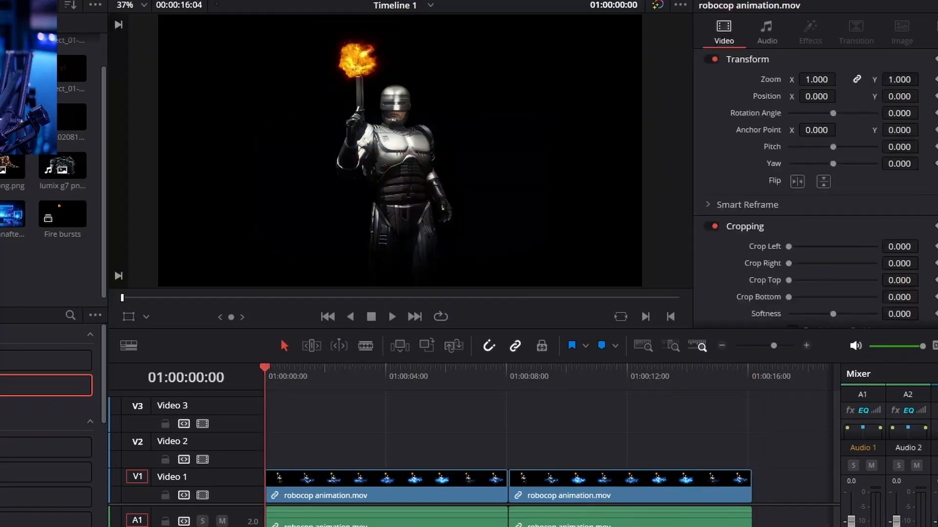
{"action": "key", "text": "space"}
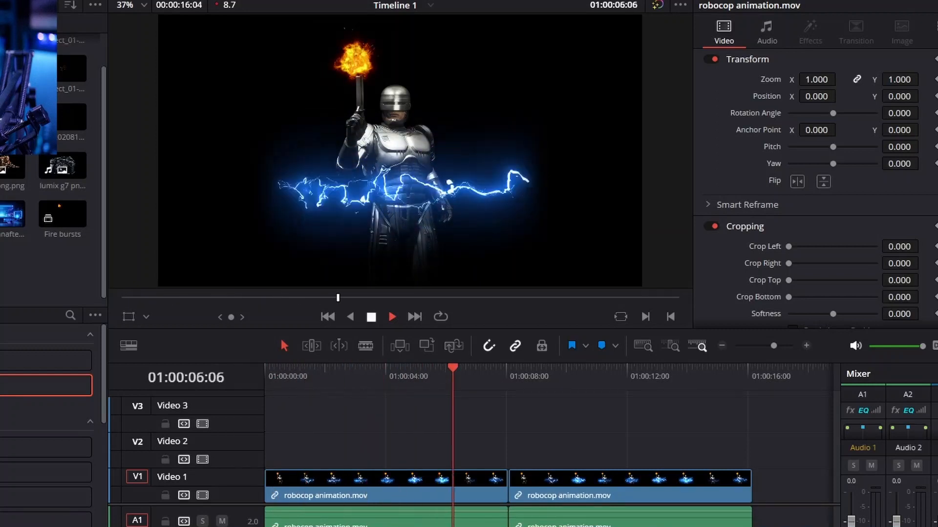
{"action": "key", "text": "space"}
Step: Move both robocop clips to Video 2 and place the blue glowing computer screen image beneath them on Video 1, extended to their full length
{"action": "left_click_drag", "start_coordinate": [780, 489], "coordinate": [371, 483]}
{"action": "left_click_drag", "start_coordinate": [588, 480], "coordinate": [587, 444]}
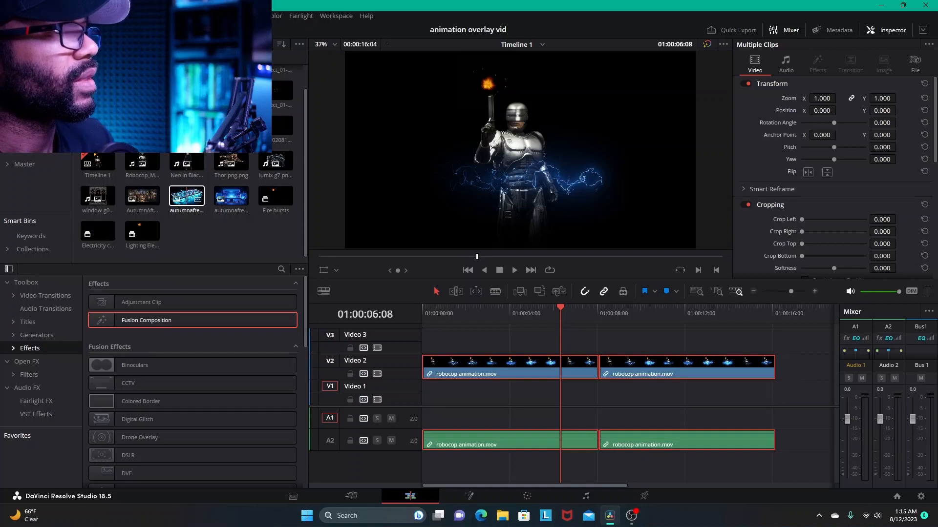
{"action": "left_click", "coordinate": [231, 197]}
{"action": "left_click_drag", "start_coordinate": [231, 196], "coordinate": [428, 387]}
{"action": "left_click_drag", "start_coordinate": [530, 393], "coordinate": [774, 393]}
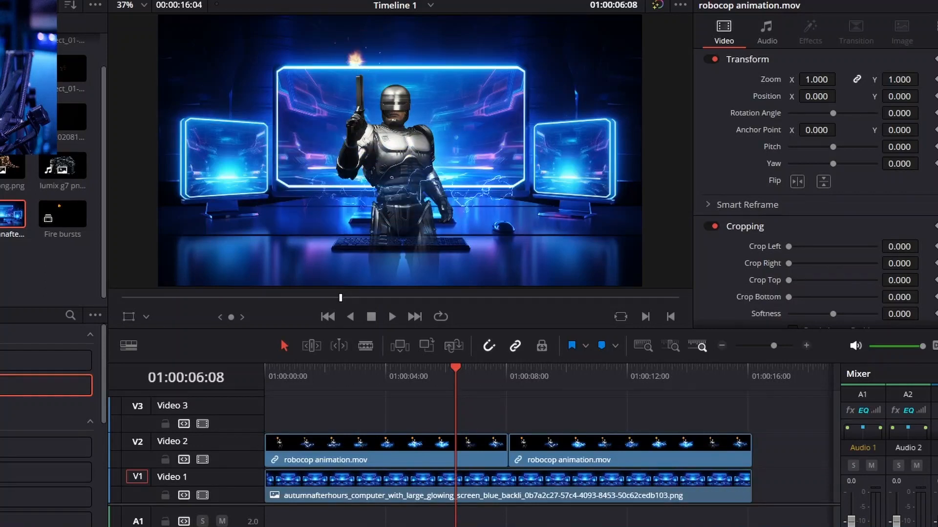
Step: Play the timeline from the start to check the transparent robocop overlay against the computer screen background, returning to the start when finished
{"action": "key", "text": "Home"}
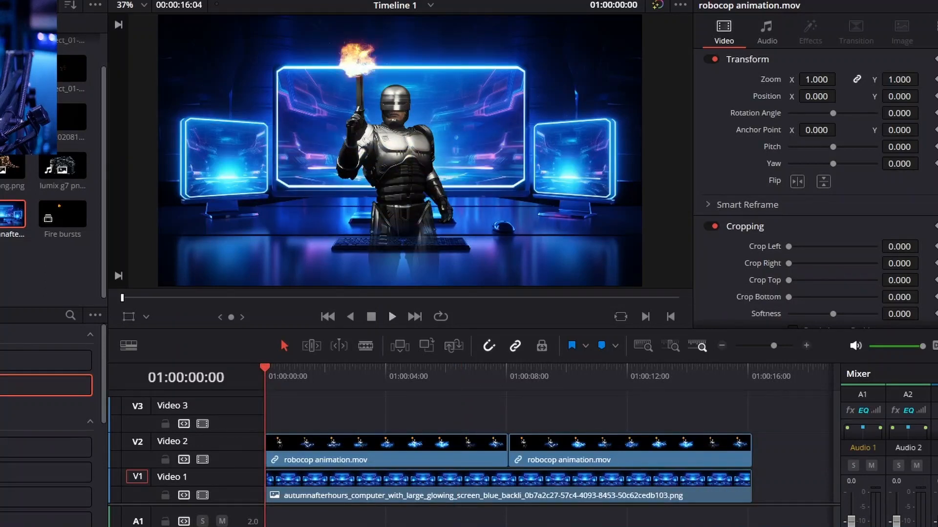
{"action": "key", "text": "space"}
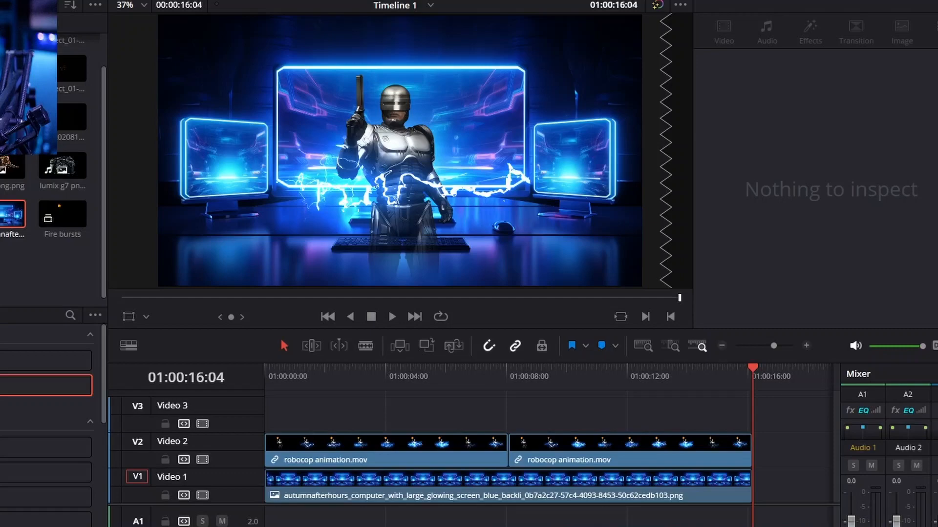
{"action": "key", "text": "Home"}
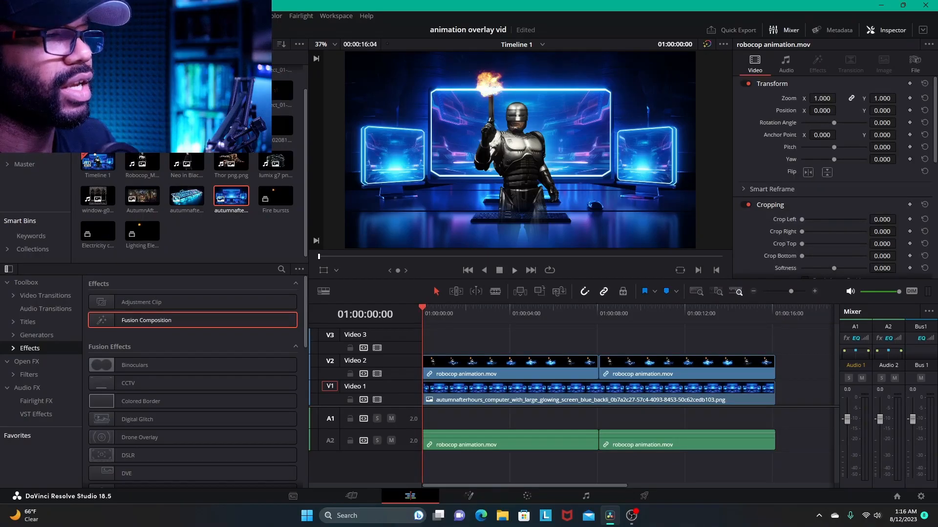
{"action": "key", "text": "space"}
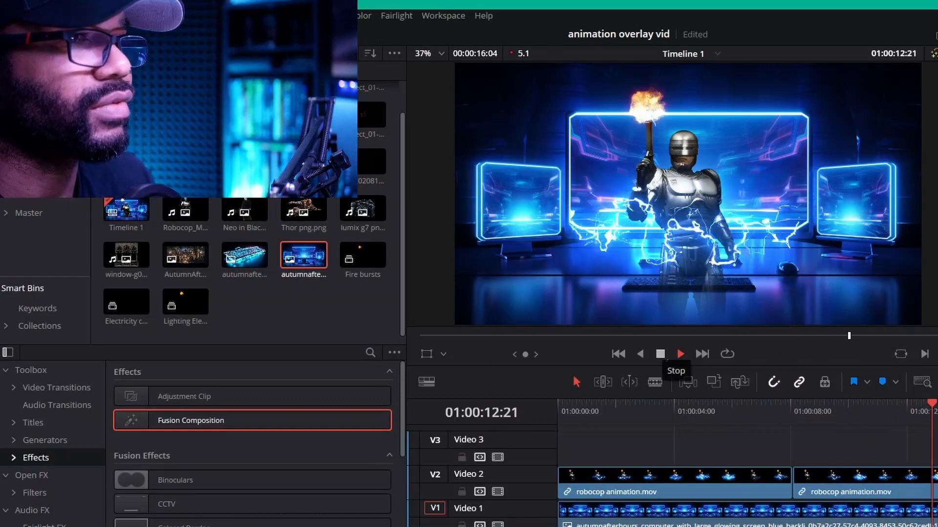
{"action": "left_click", "coordinate": [660, 354]}
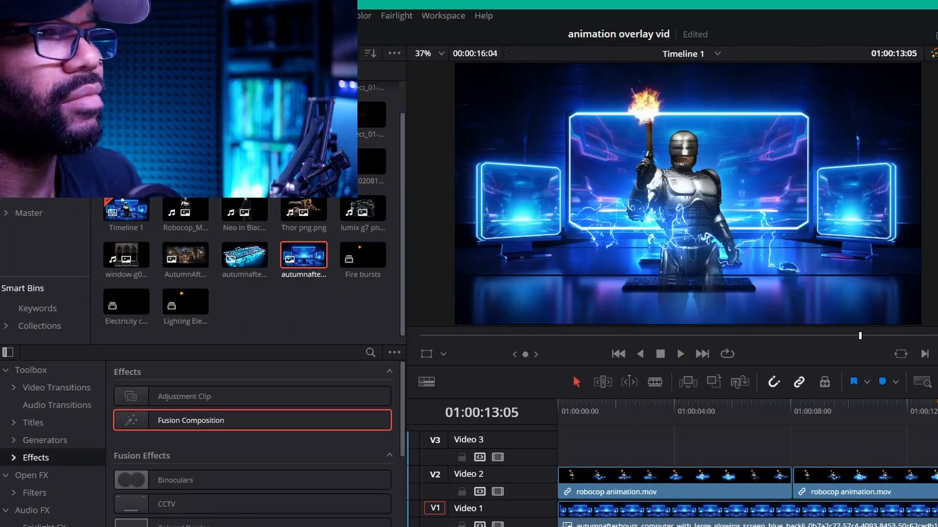
{"action": "key", "text": "Home"}
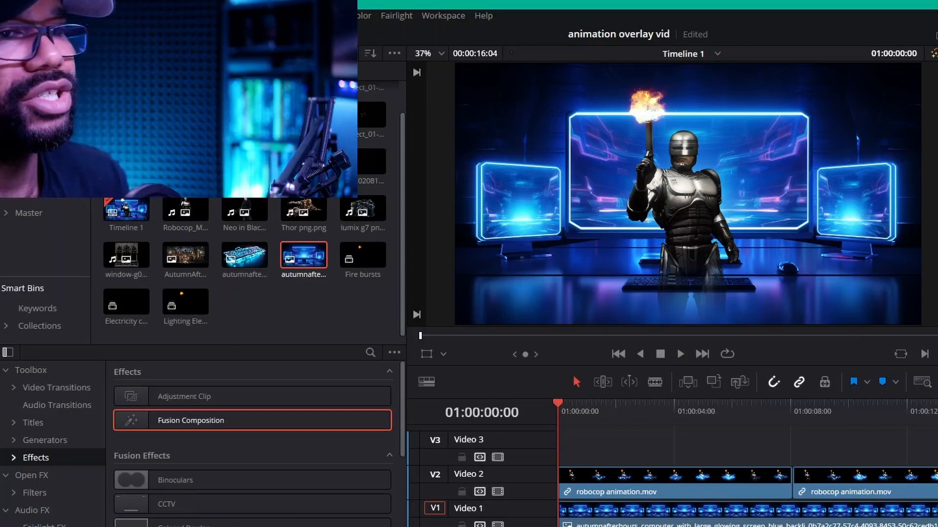